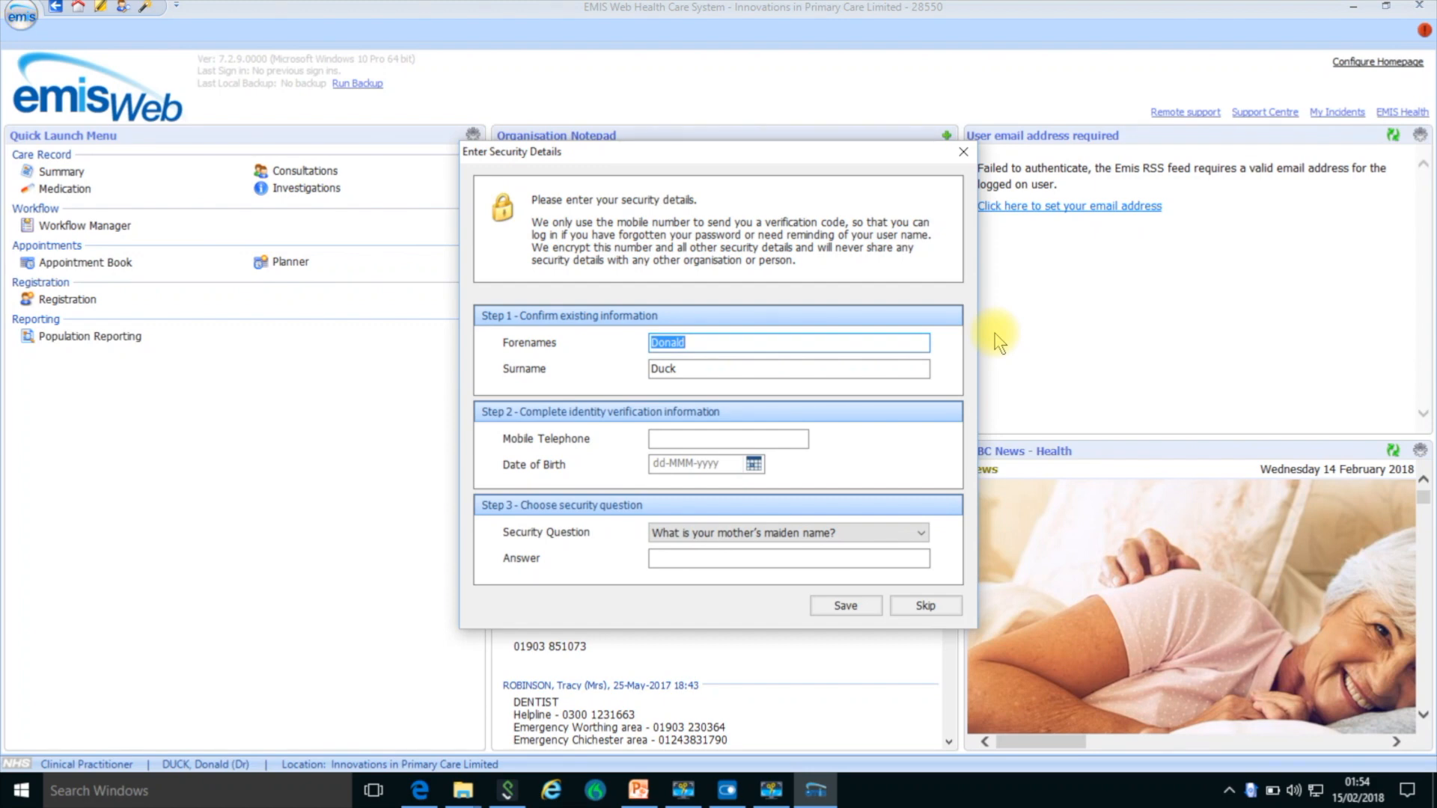
- Fill in the mobile telephone number, date of birth and security answer in the security details and save them
left_click(658, 440)
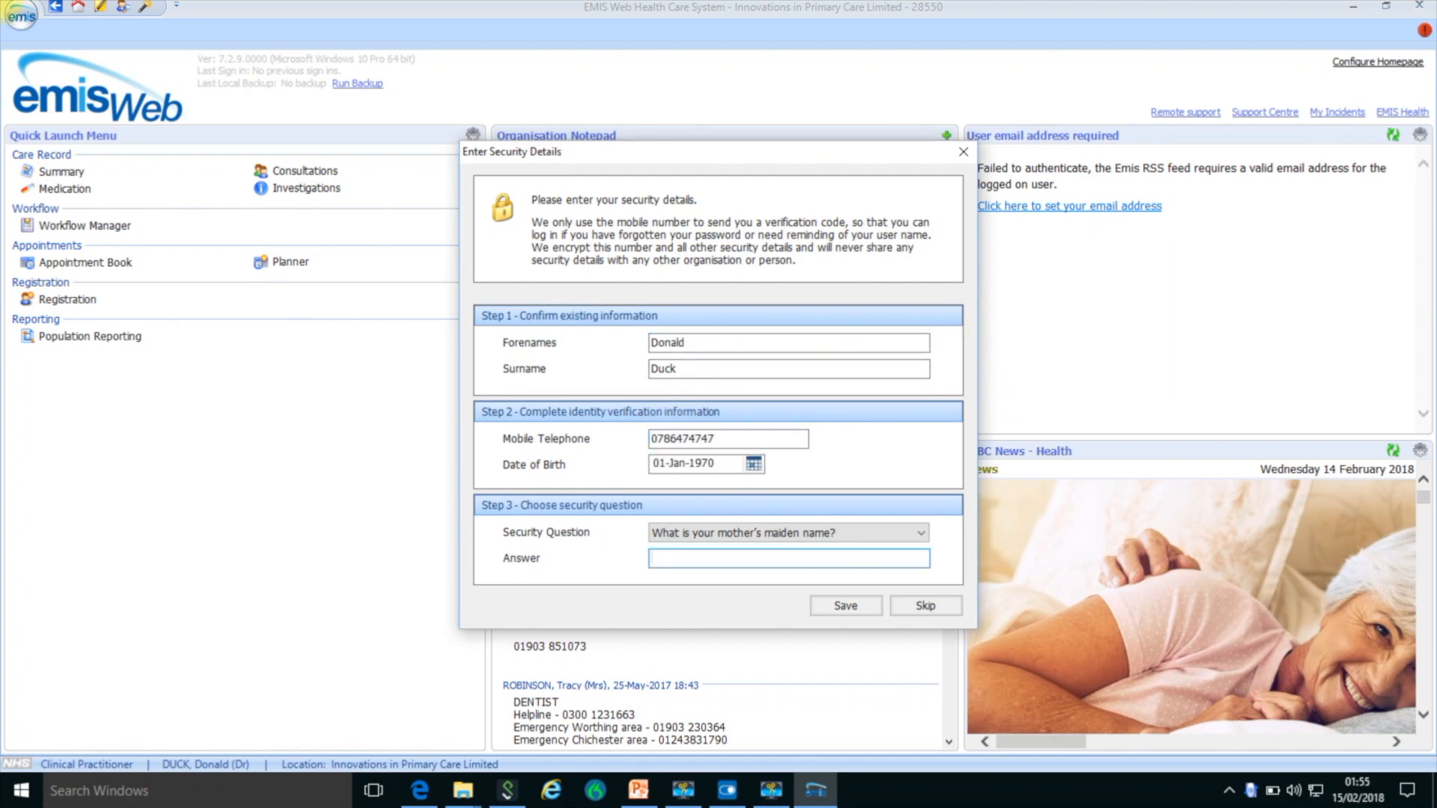
left_click(873, 607)
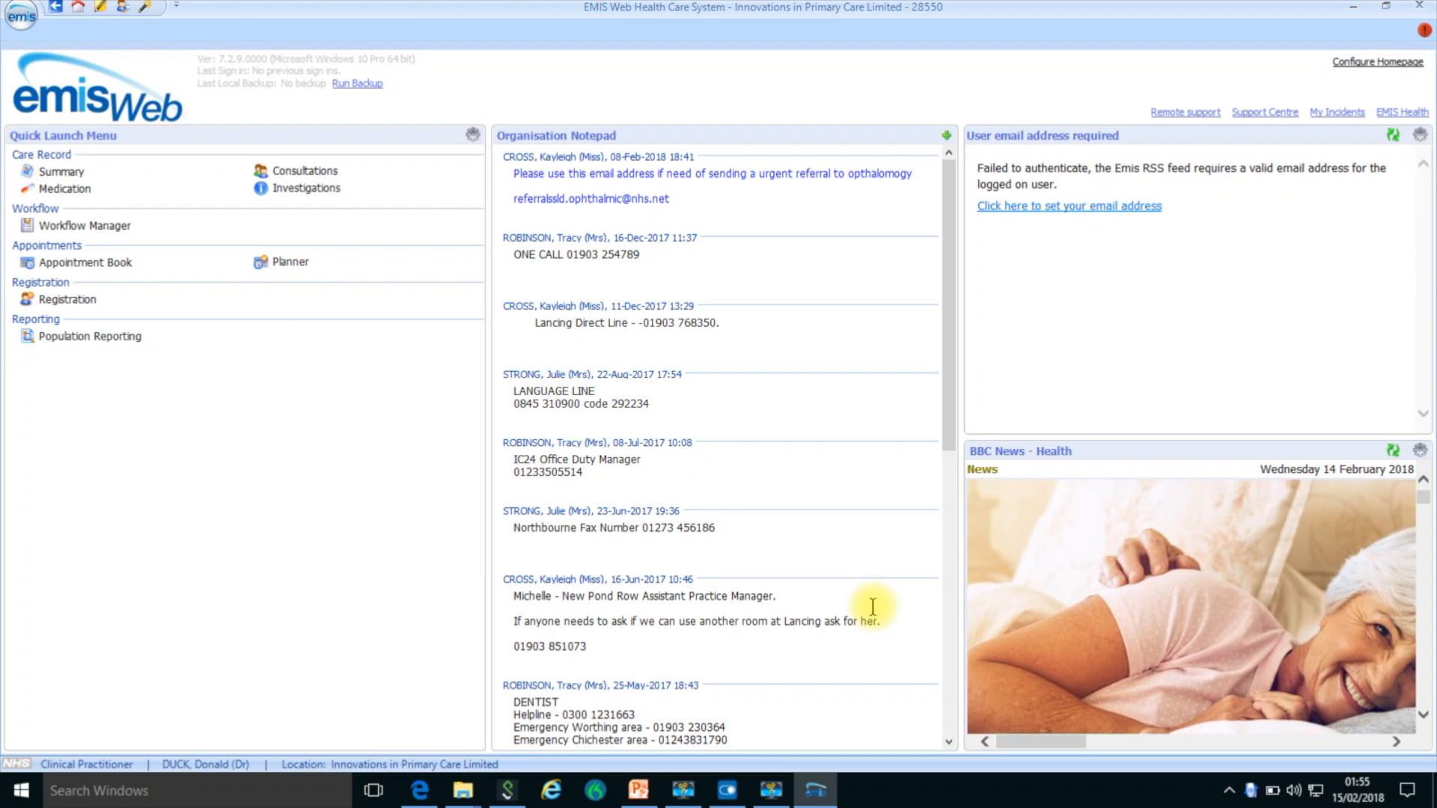
- Customize the Quick Access Toolbar by adding the Add Task and Appointment Book commands
left_click(178, 8)
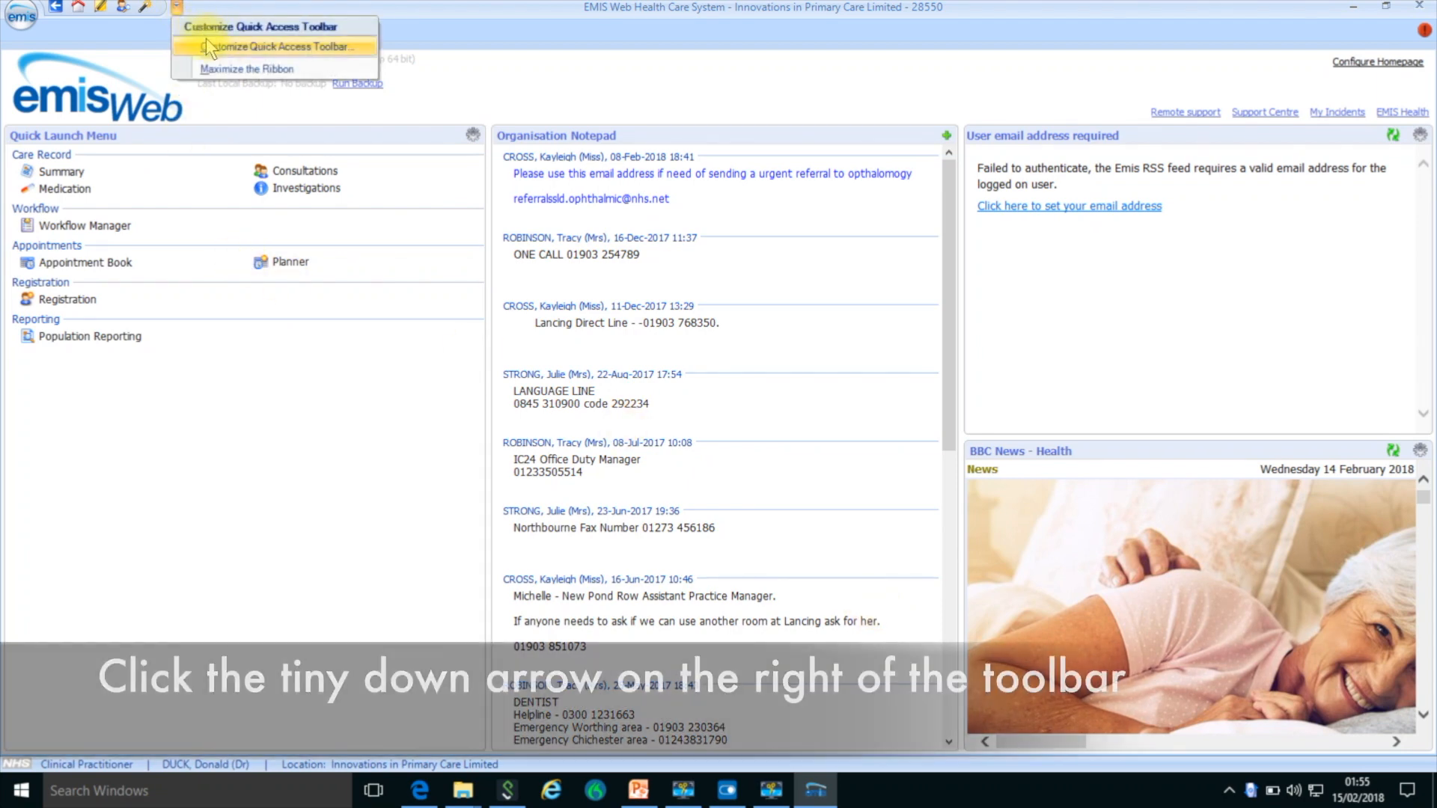
left_click(207, 45)
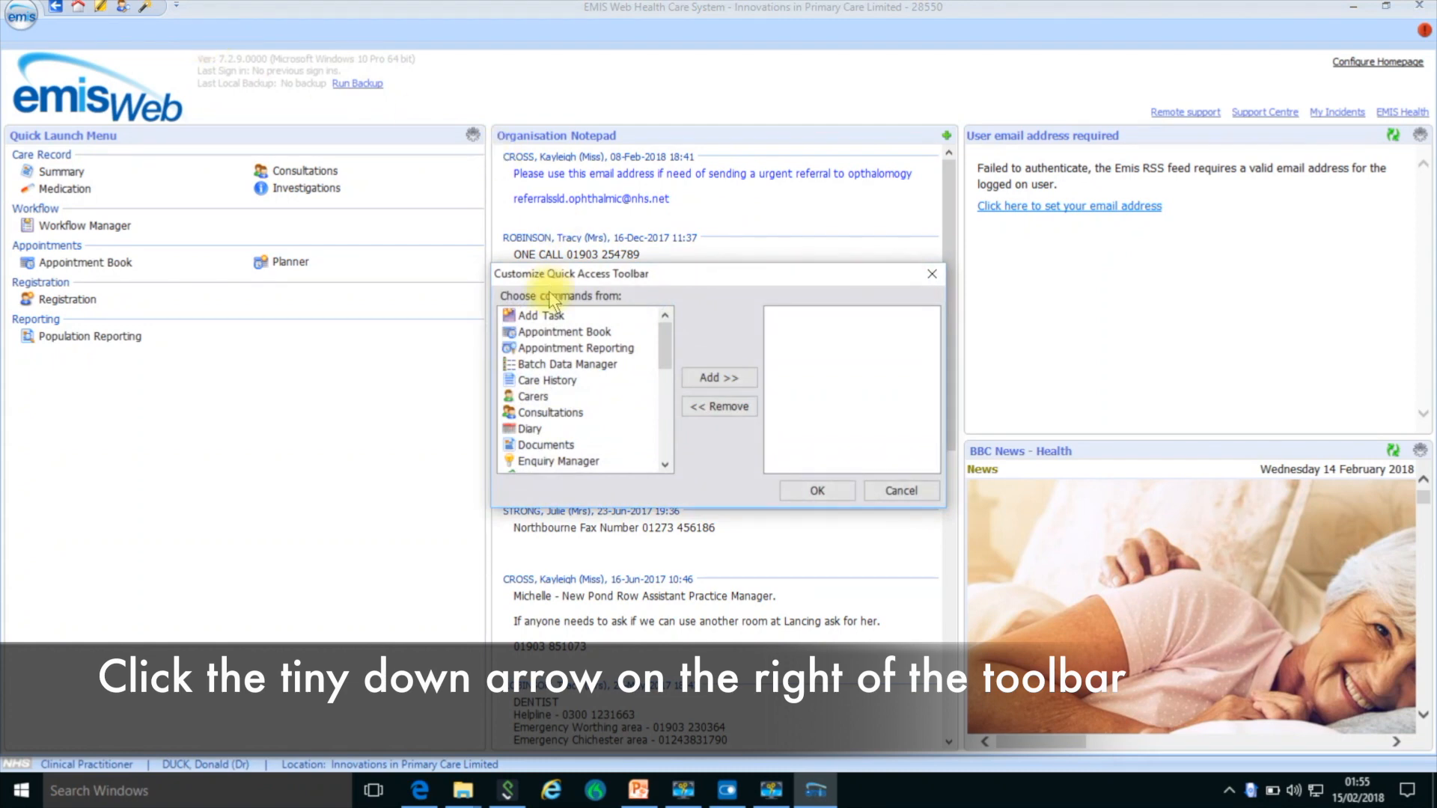
left_click(549, 315)
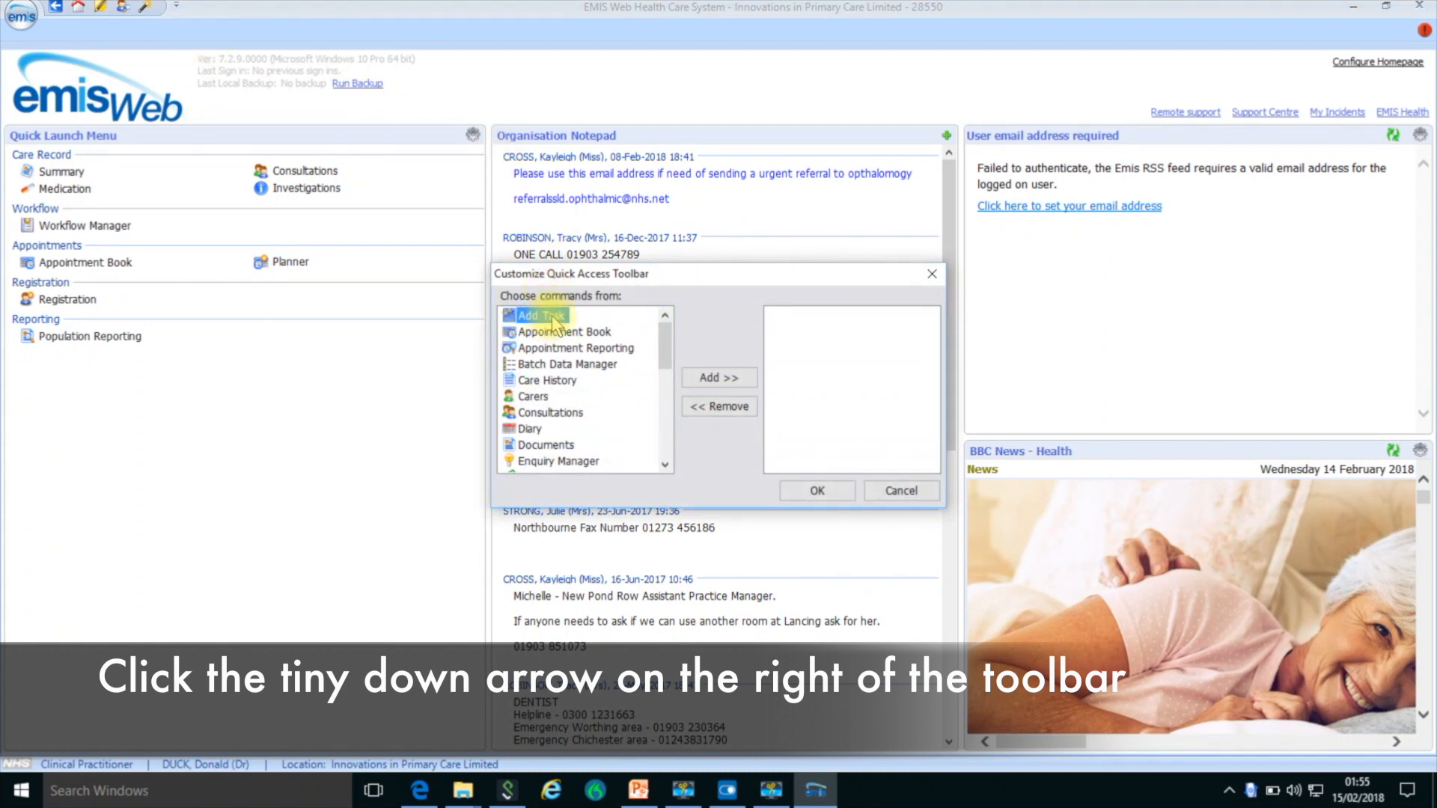
left_click(717, 379)
left_click(591, 315)
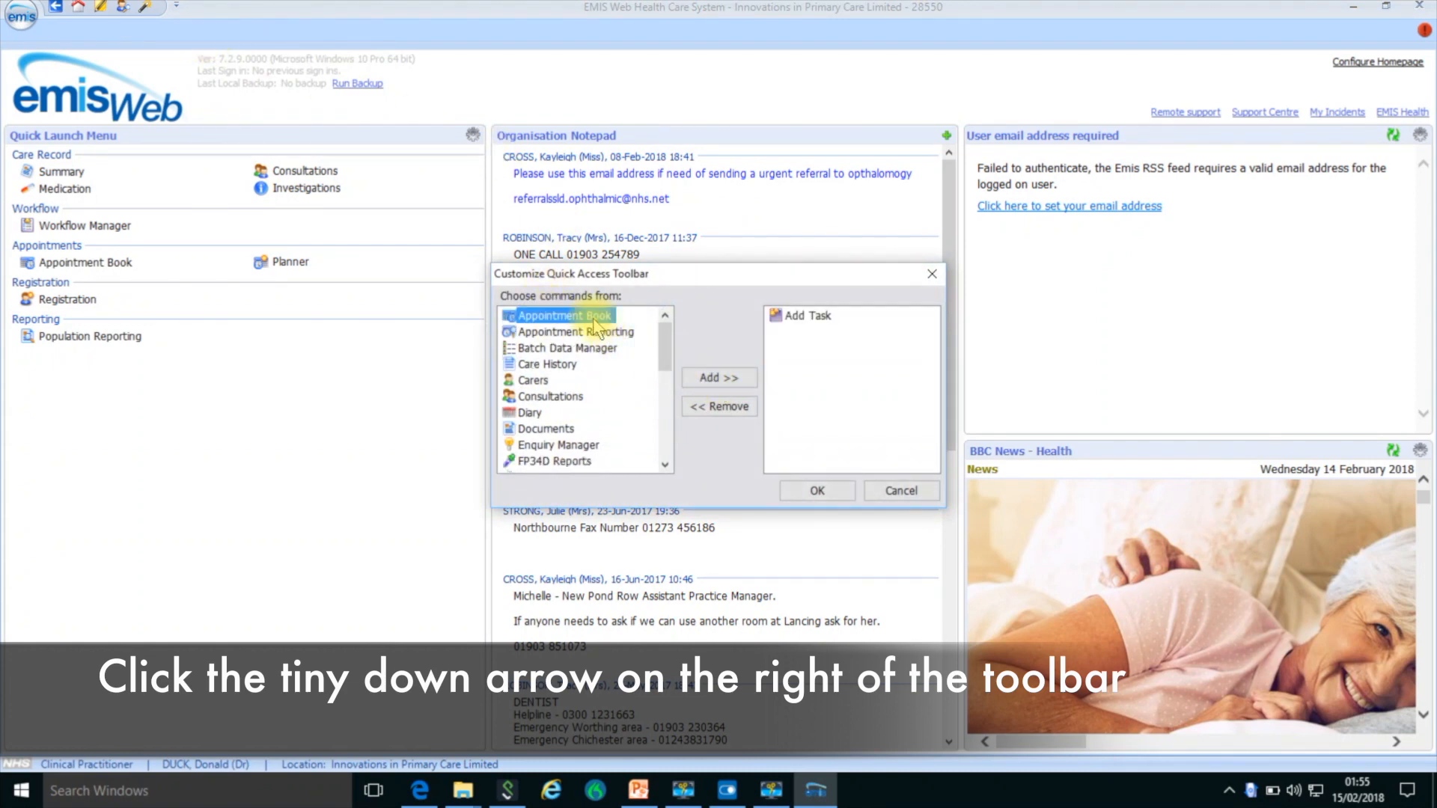
left_click(700, 379)
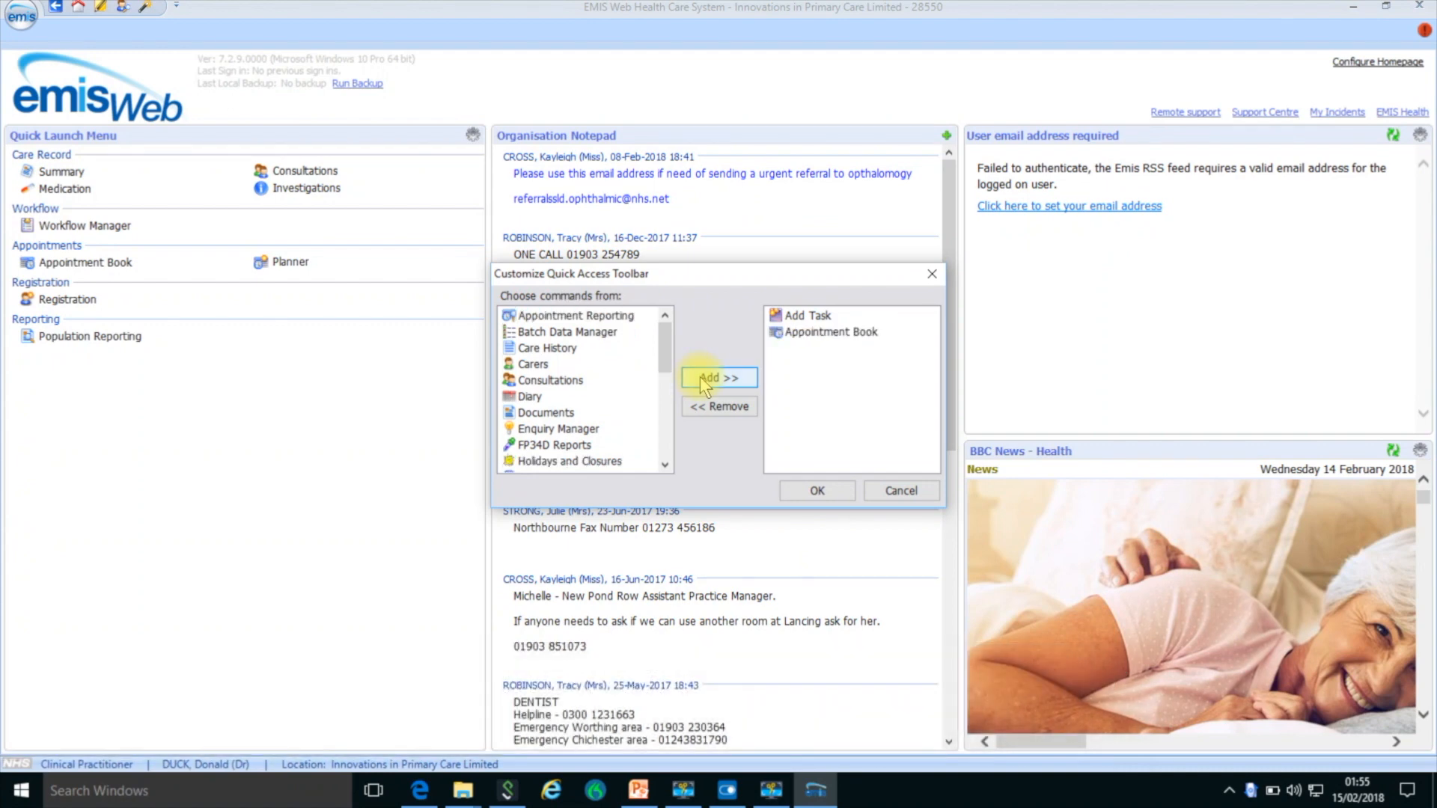
left_click(813, 489)
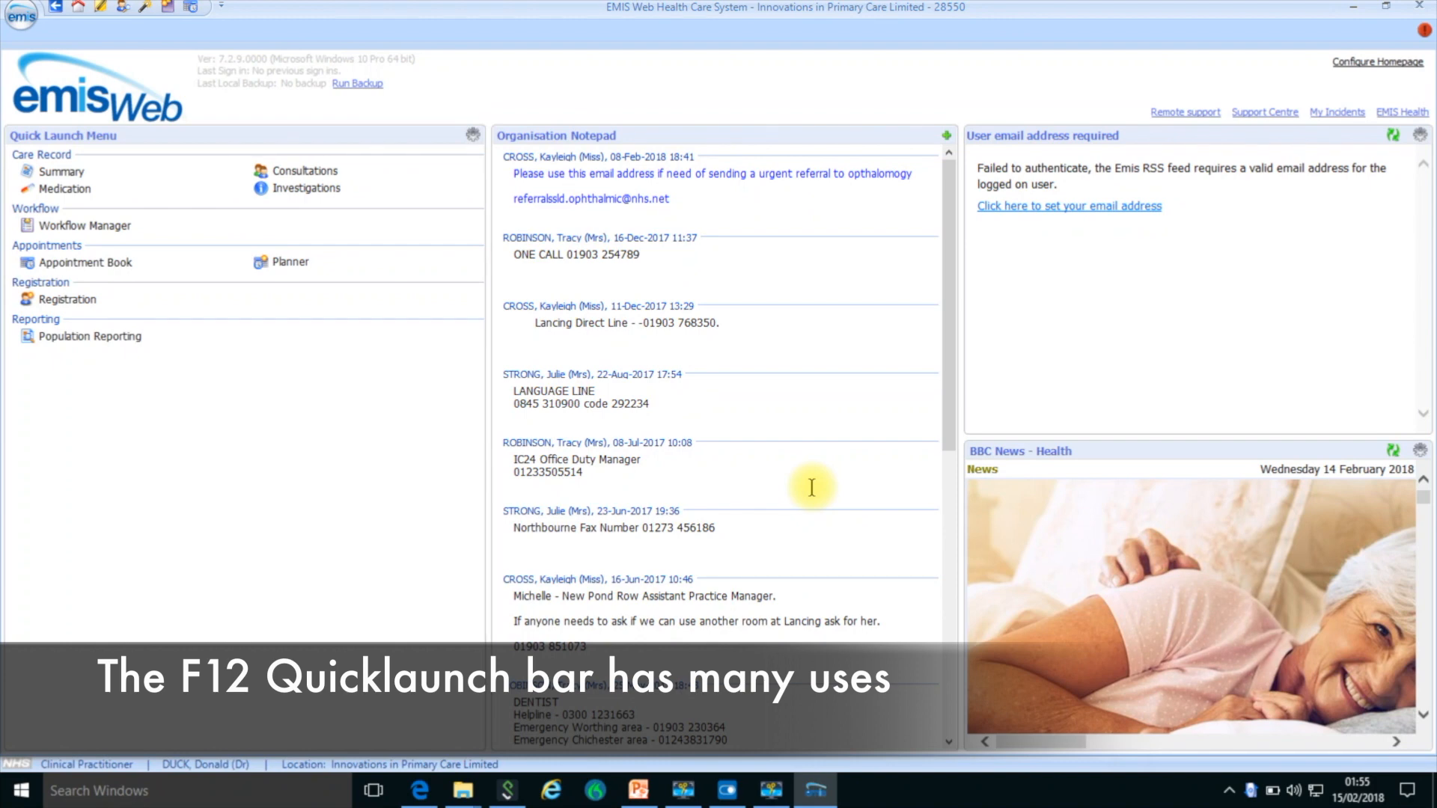
- Open the Protocol Launcher, search protocols for "fever" and assign the Fever and Infection Template to letter F
key("F12")
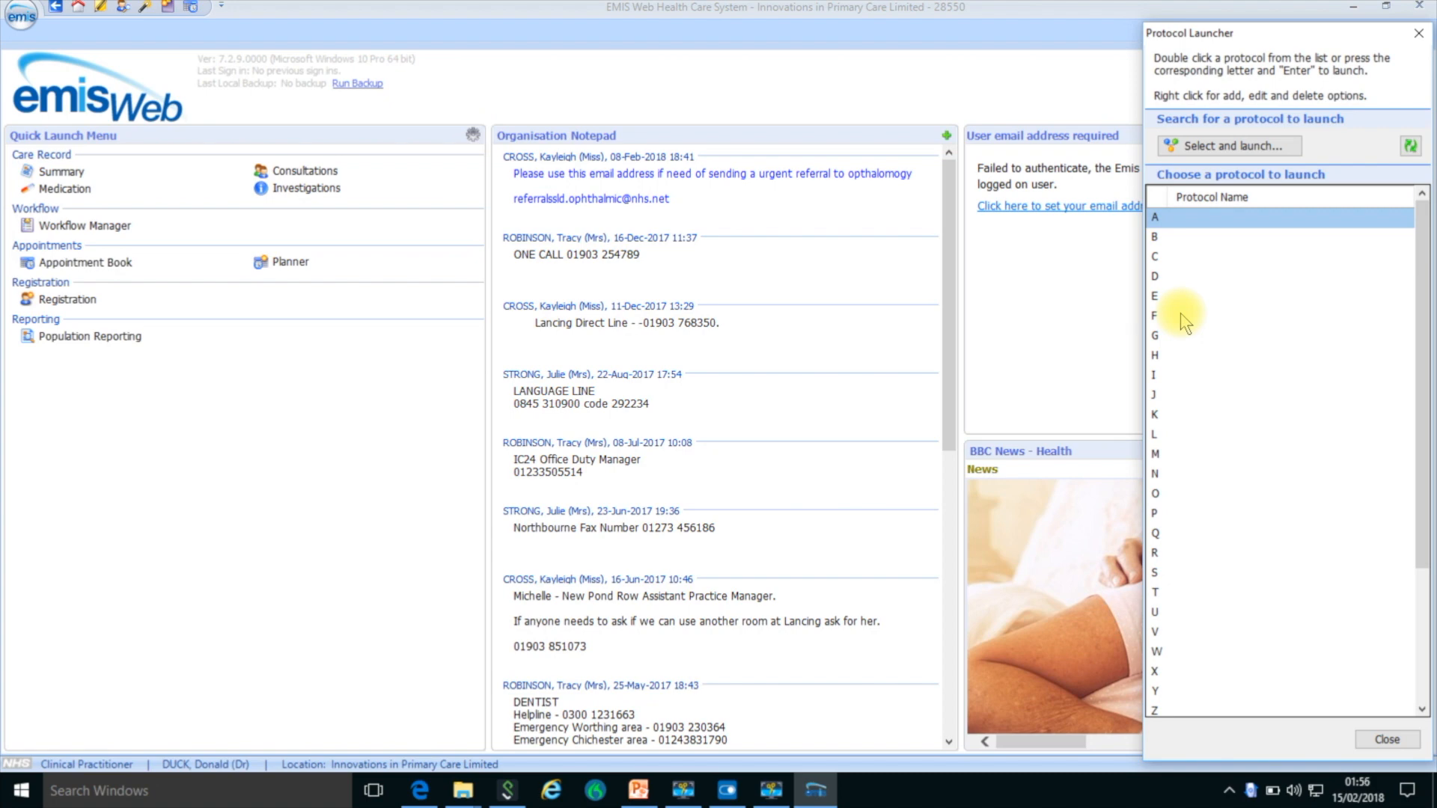
right_click(1182, 321)
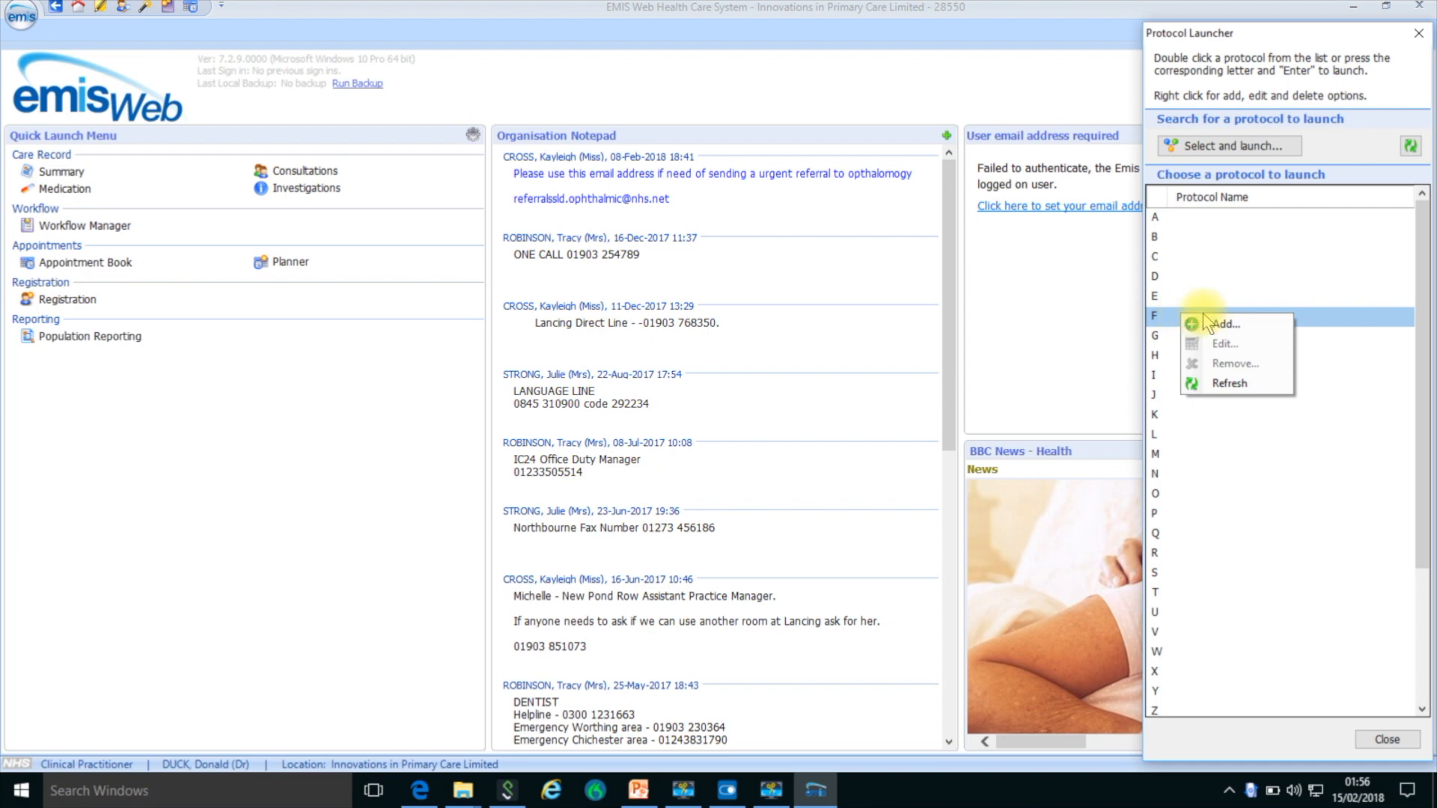
left_click(1210, 327)
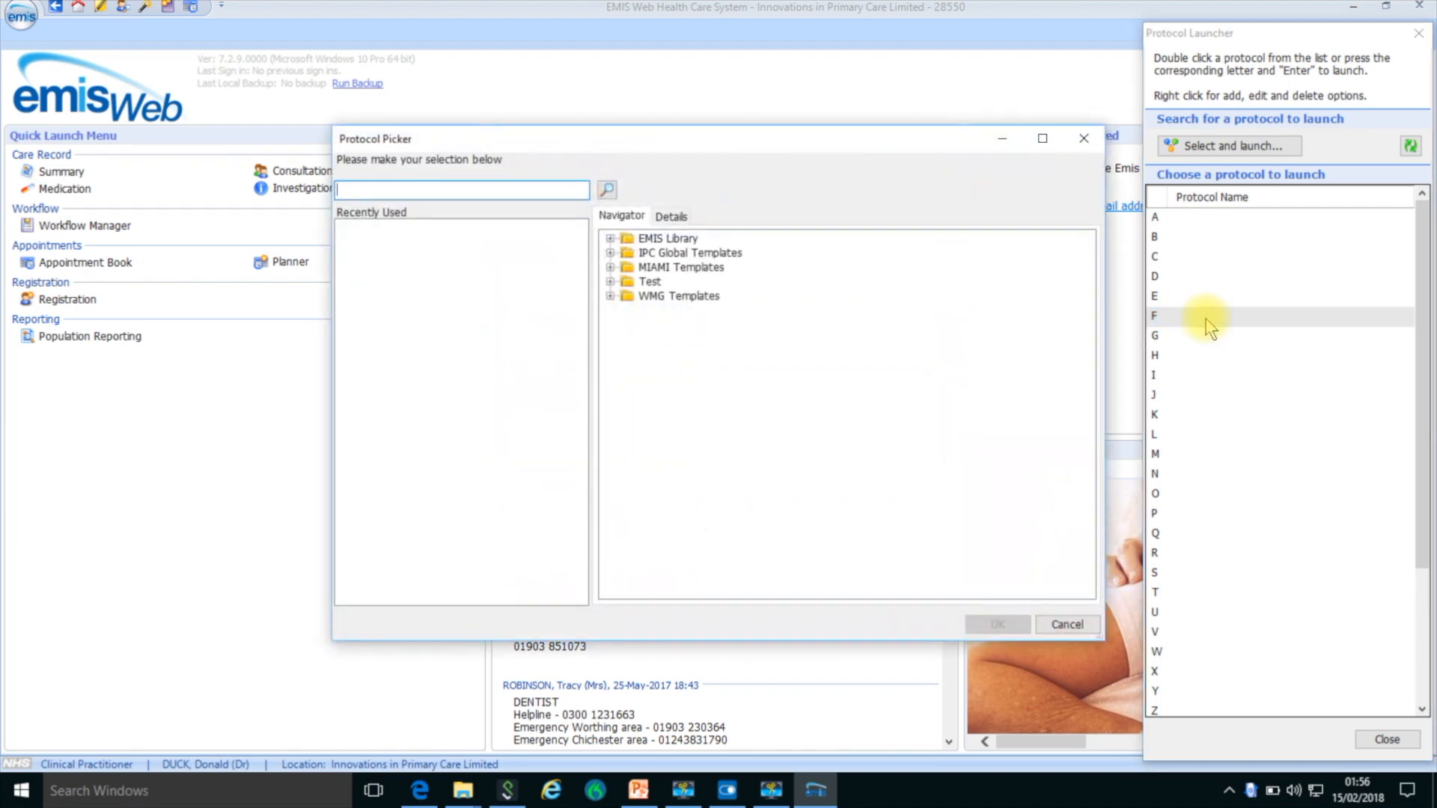
type("fever")
key("Return")
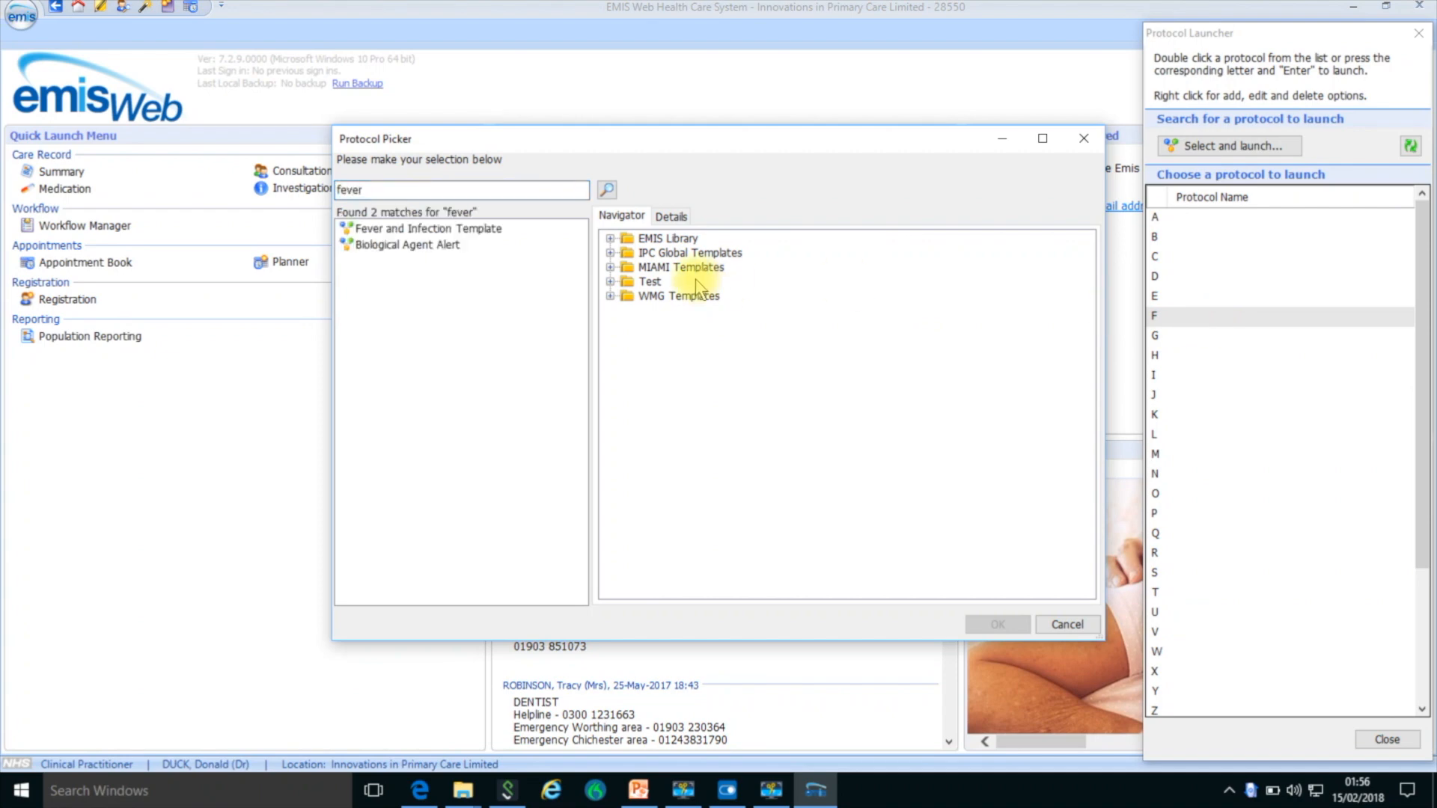
double_click(482, 229)
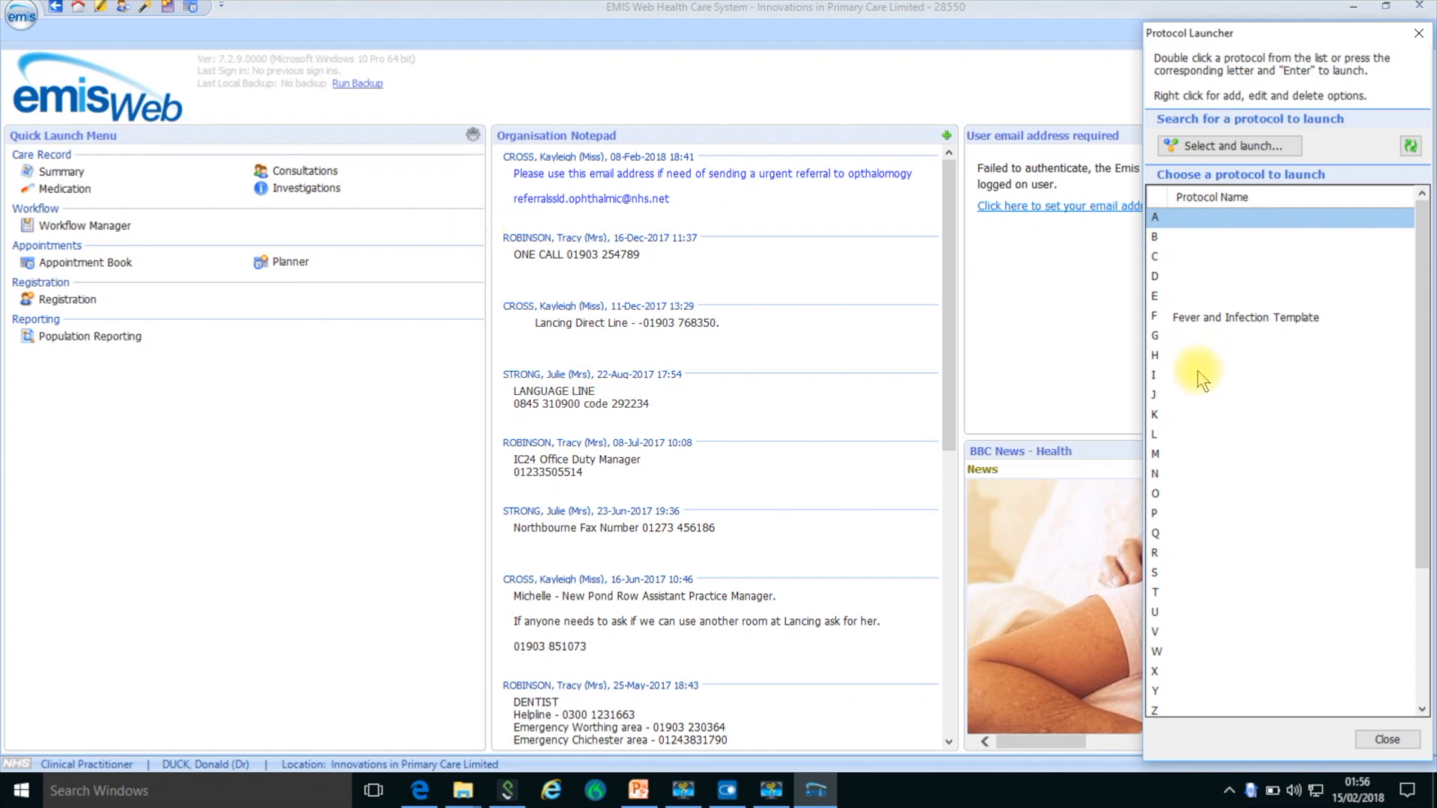
- Search protocols for "label" and assign WAM Path Request Form Label to letter P in the Protocol Launcher
right_click(1186, 513)
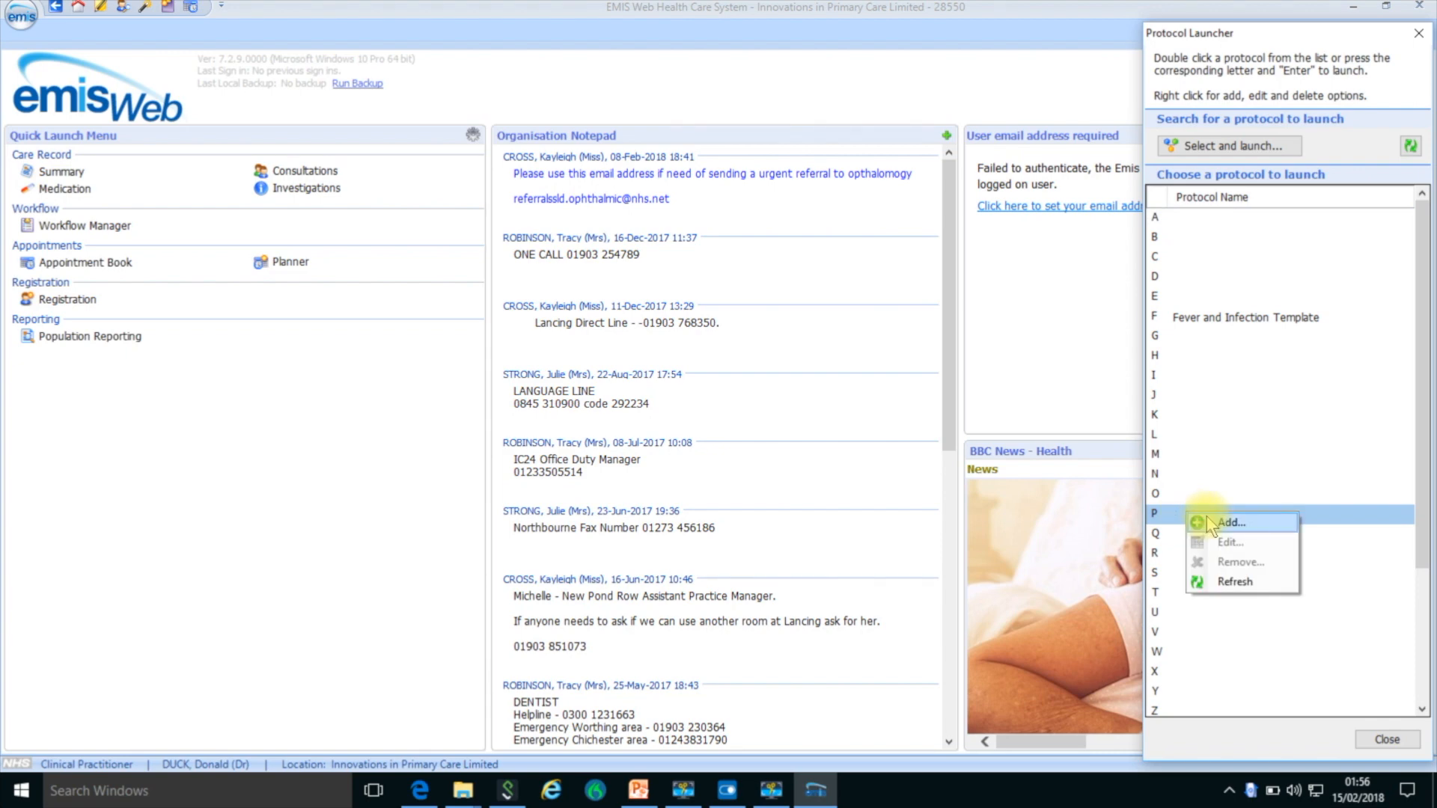
left_click(1207, 522)
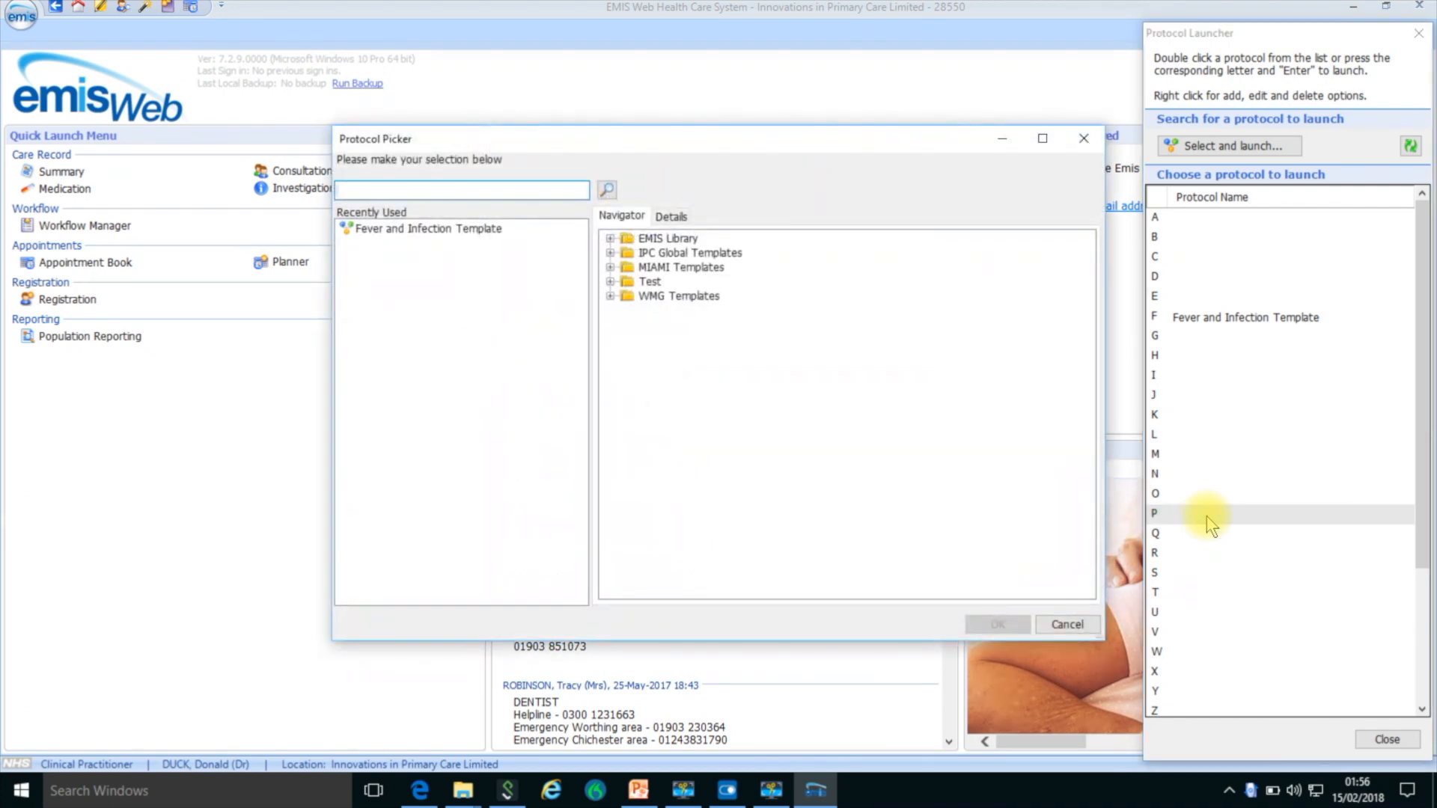
type("label")
key("Return")
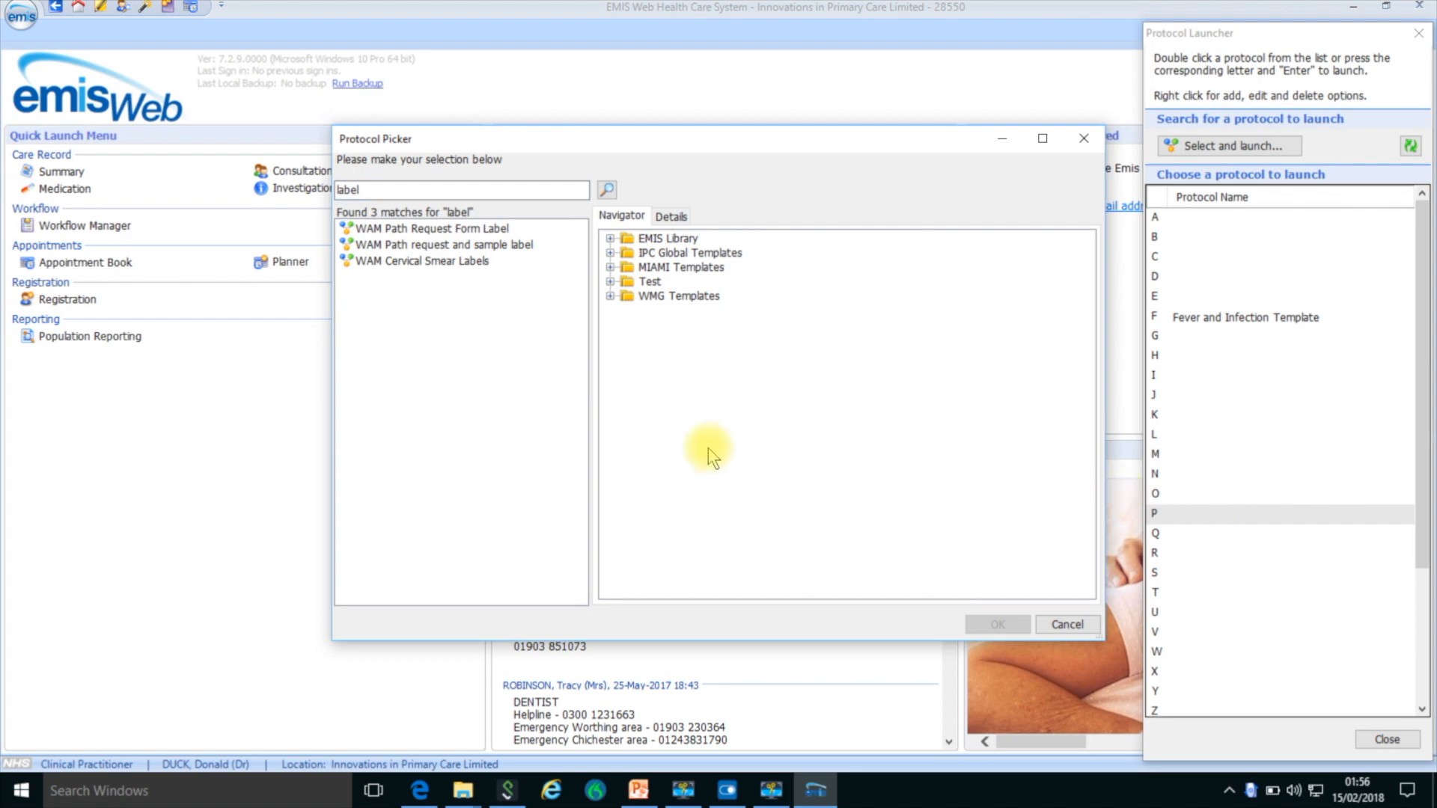
left_click(445, 229)
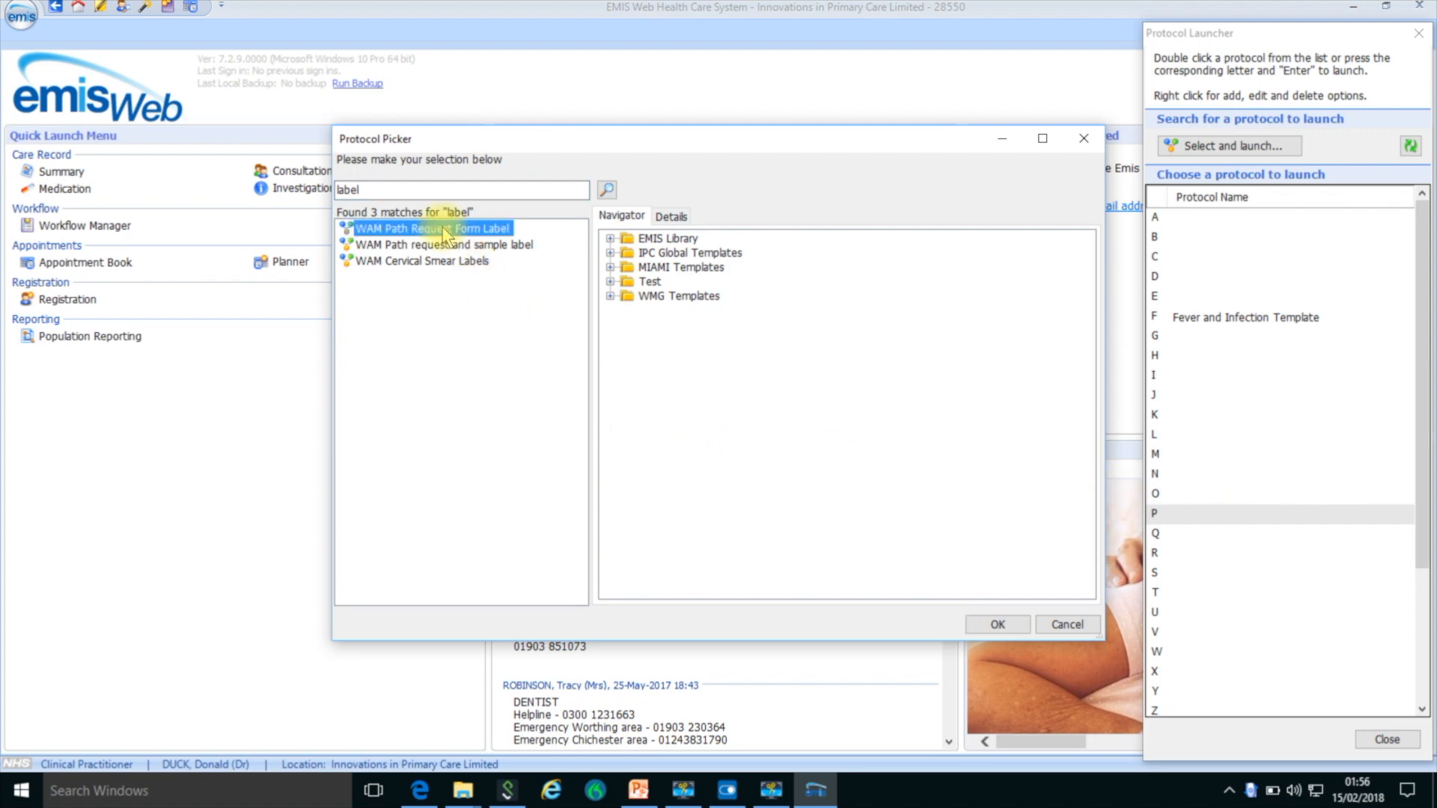
left_click(997, 624)
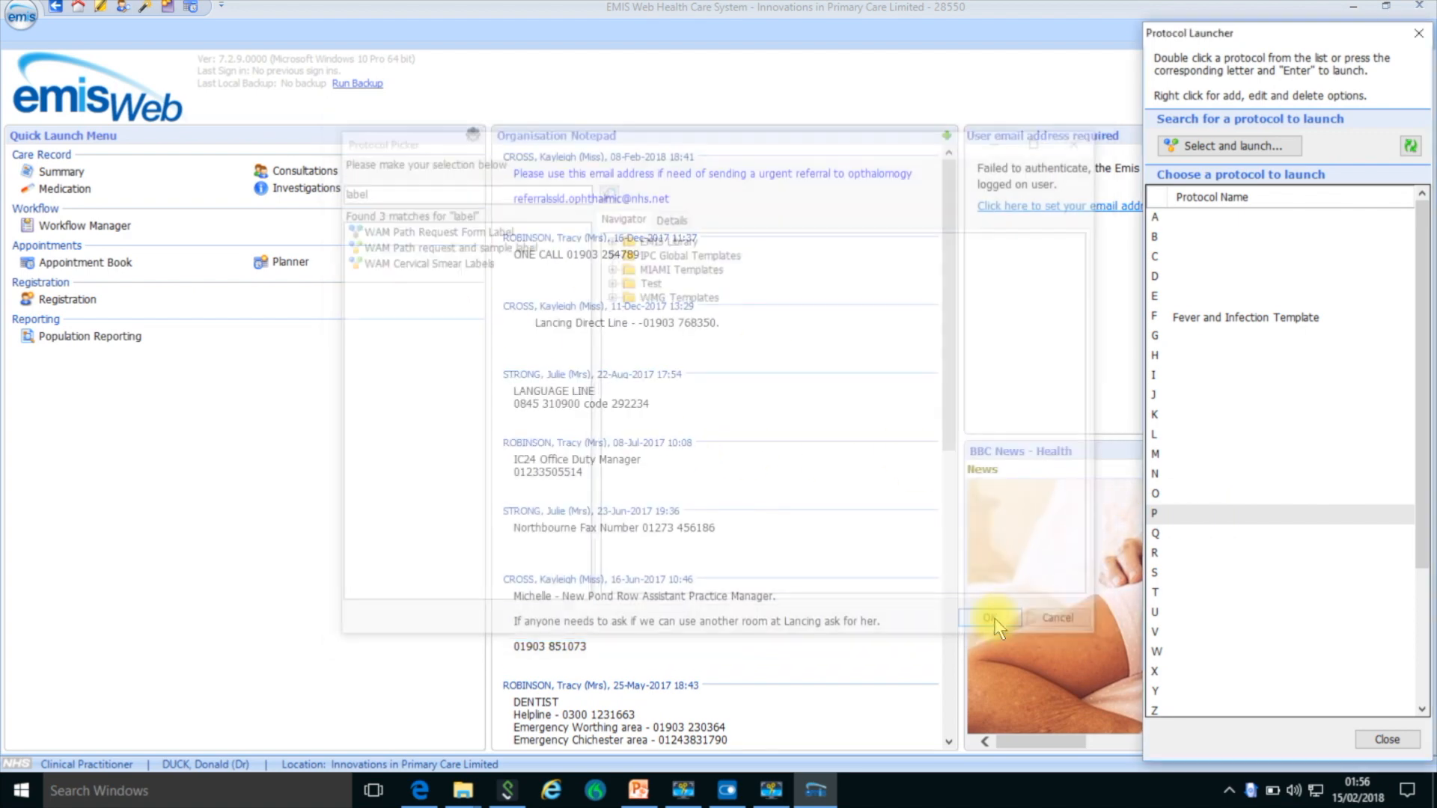
- Search for "label", assign WAM Path request and sample label to letter S, and close the Protocol Launcher
left_click(1211, 570)
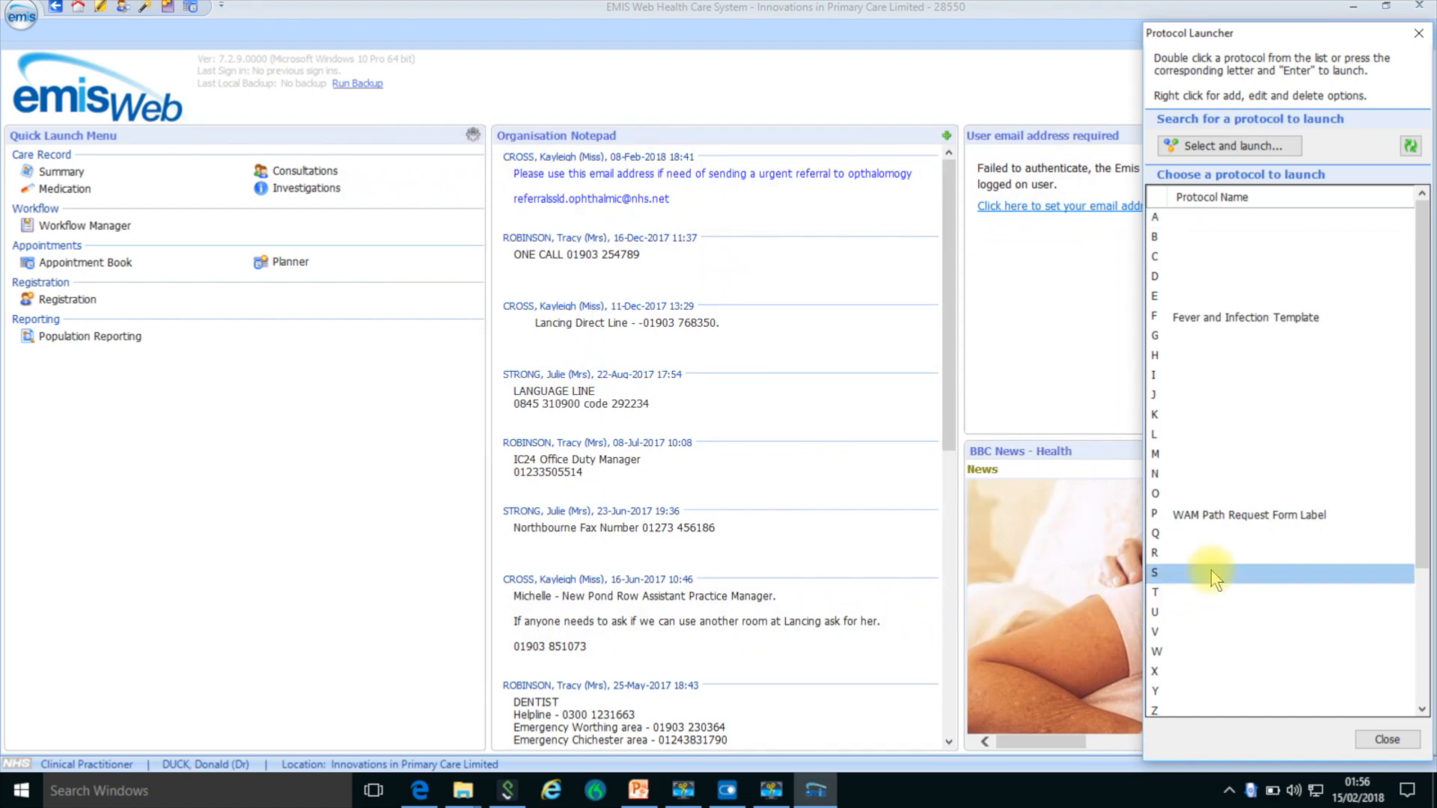
right_click(1211, 569)
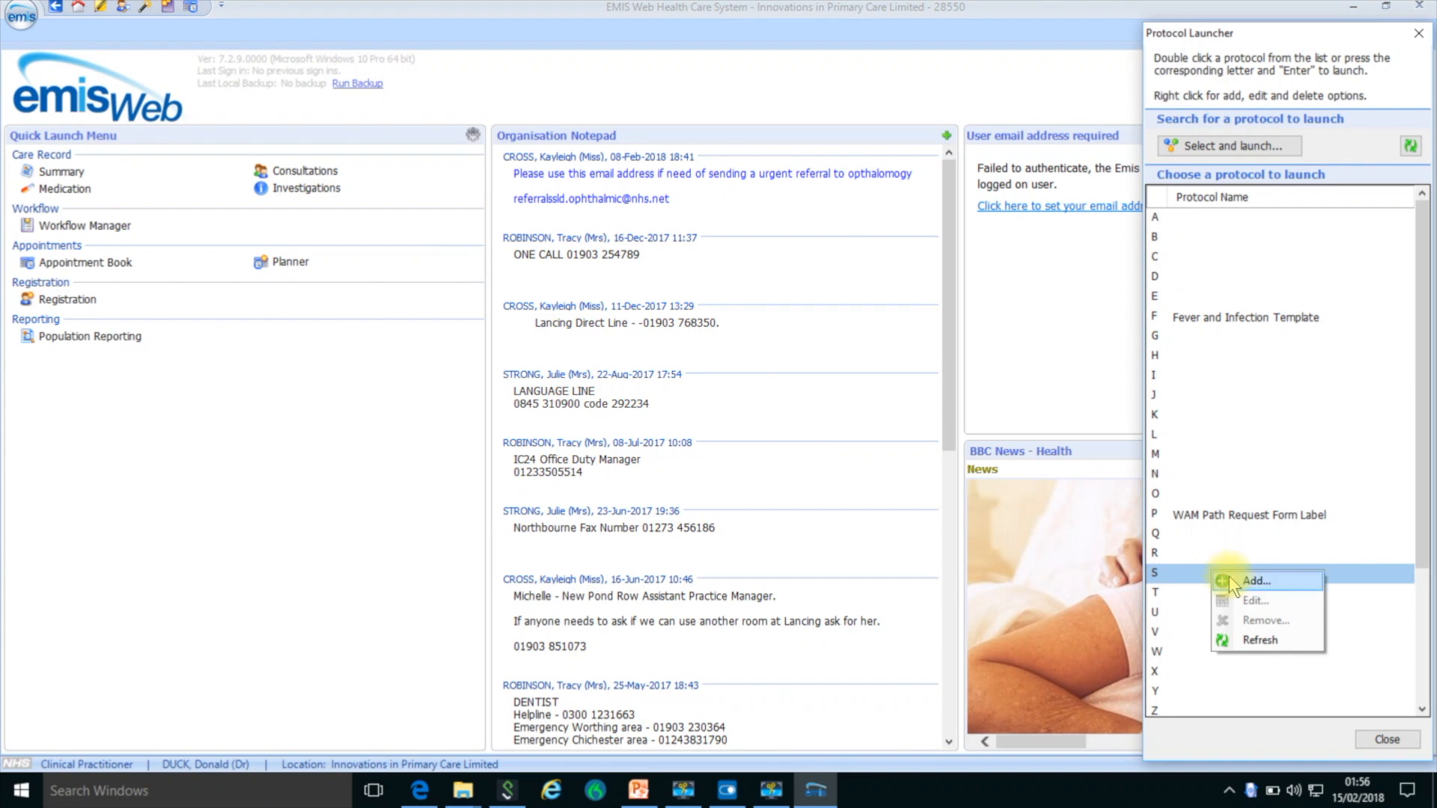
left_click(1229, 577)
type("label")
key("Return")
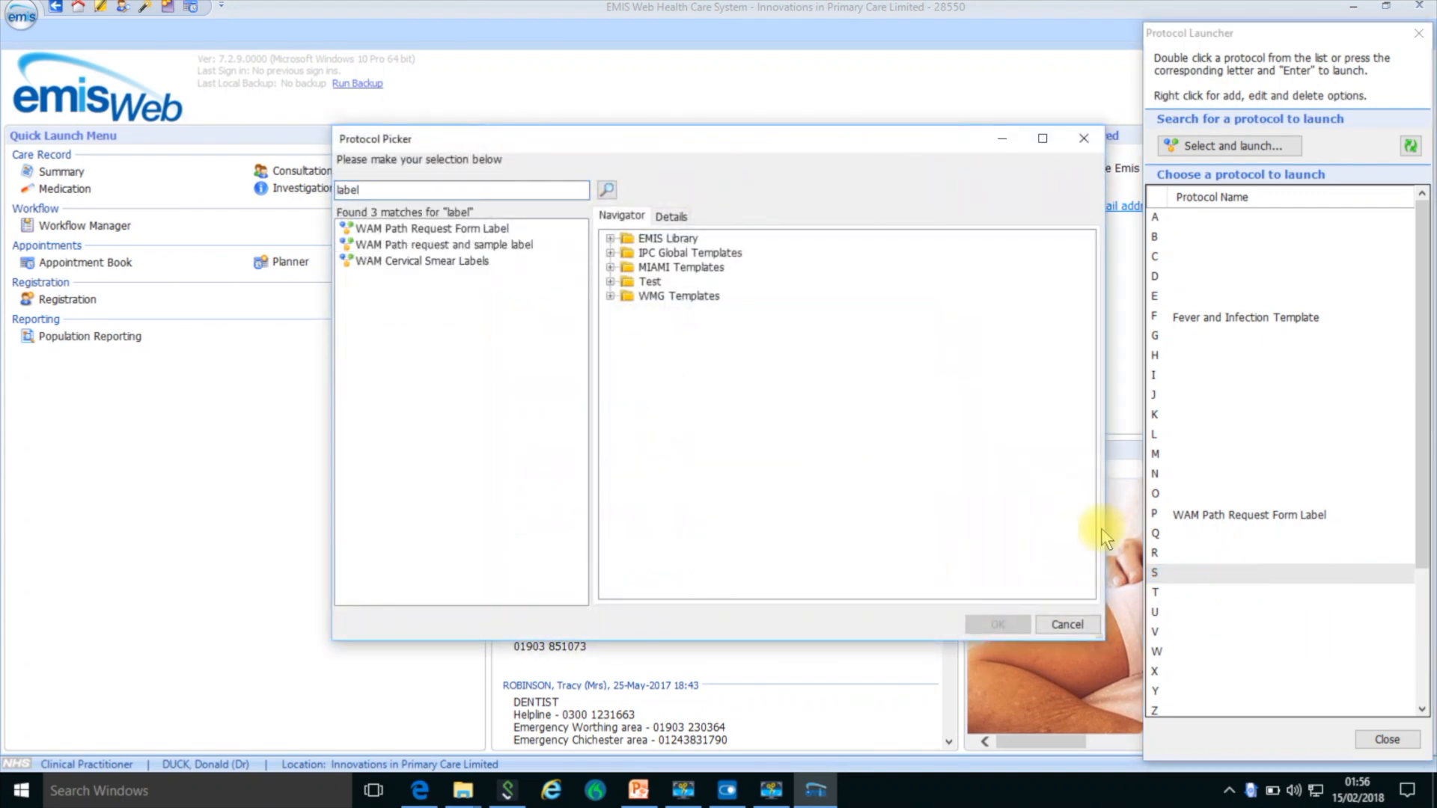
left_click(495, 246)
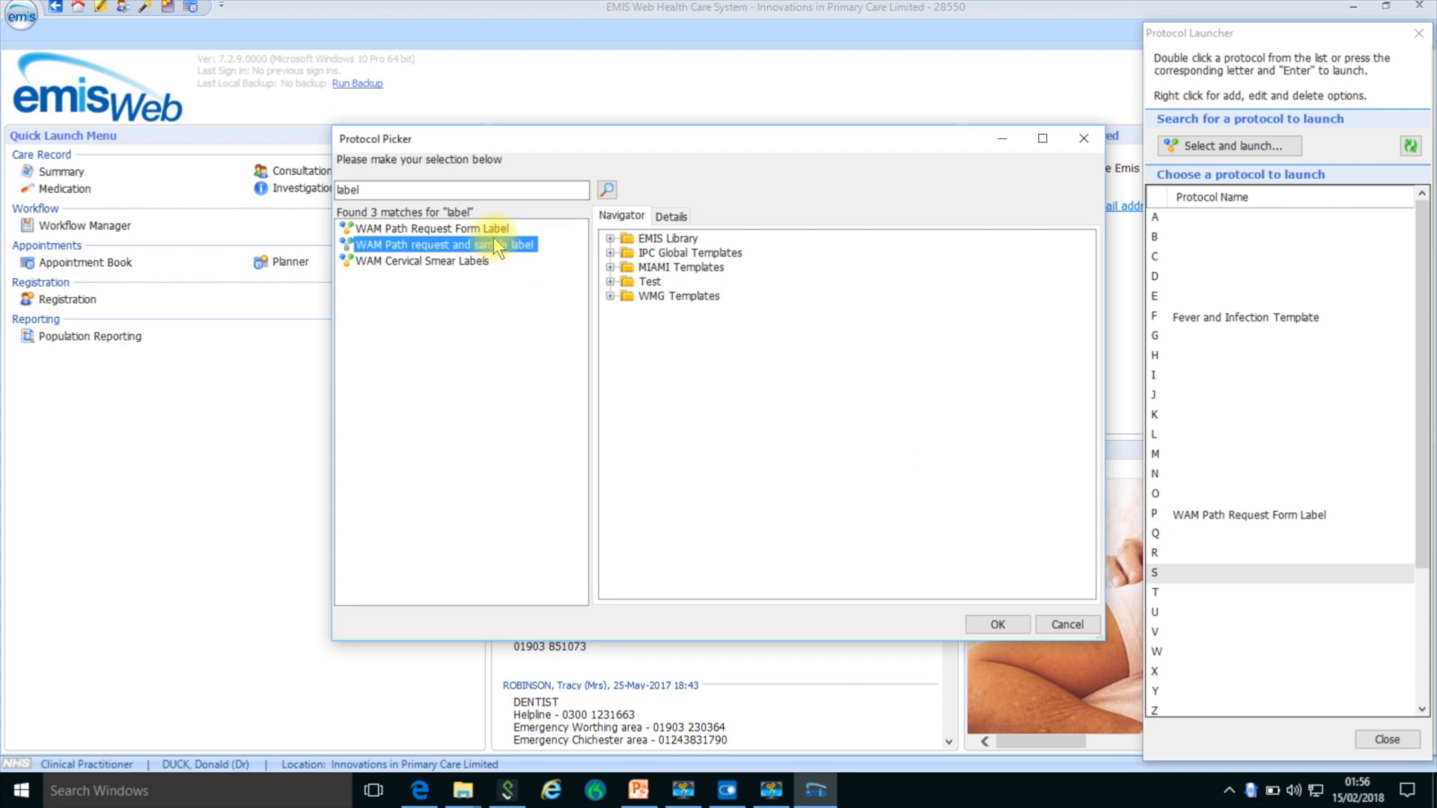
double_click(494, 240)
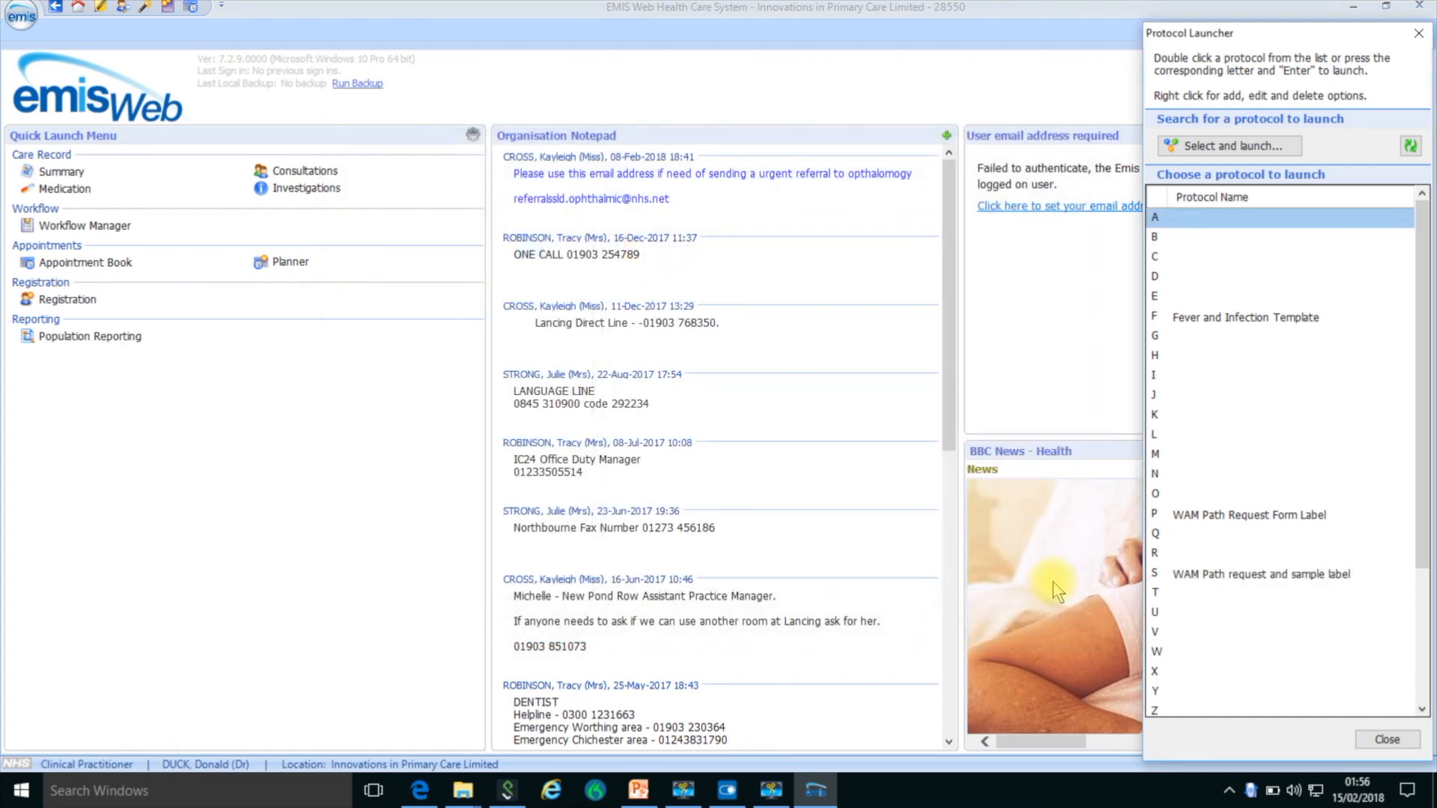
left_click(1375, 738)
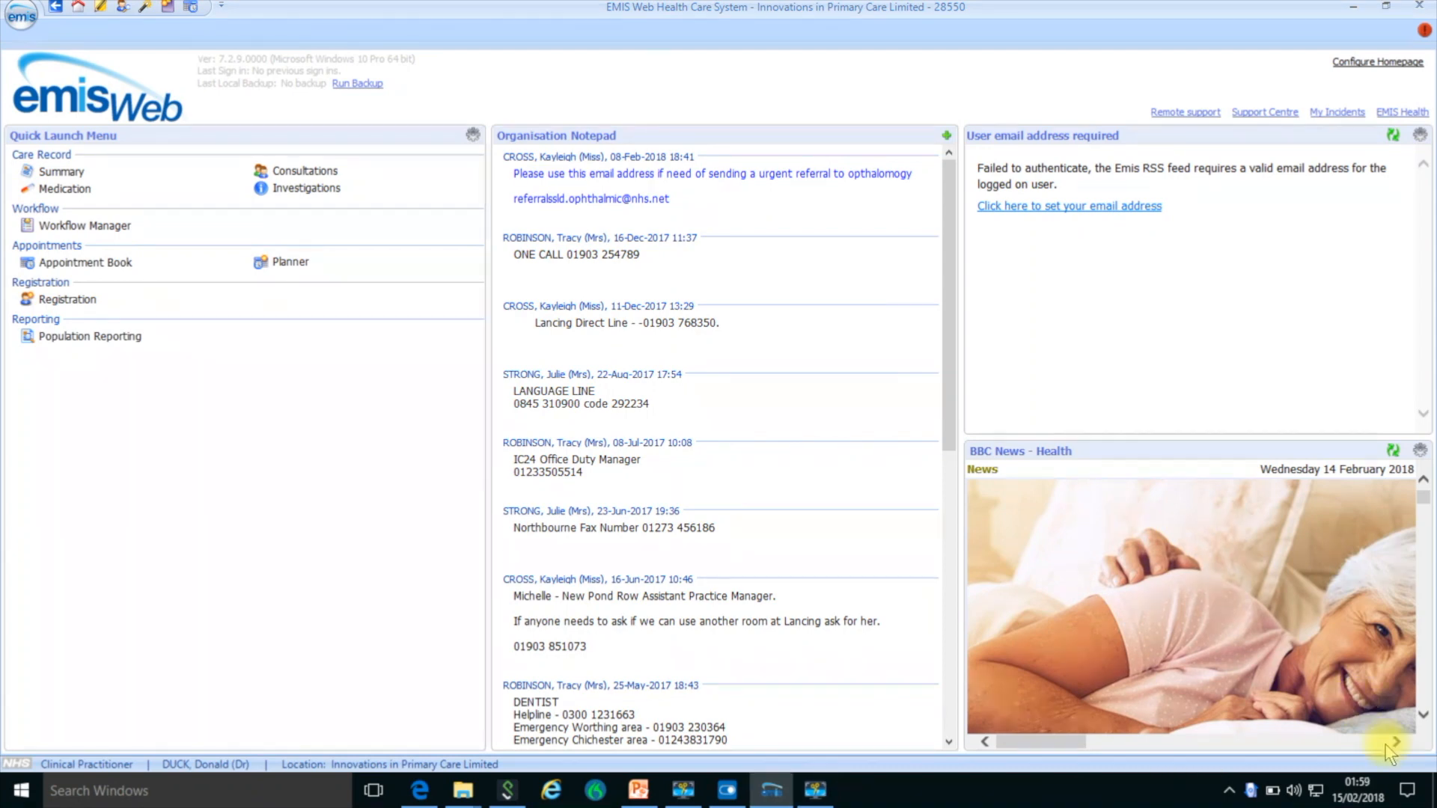
- Configure the Appointment Book to start a new consultation when a registered patient is sent in and to colour only status and time
left_click(192, 8)
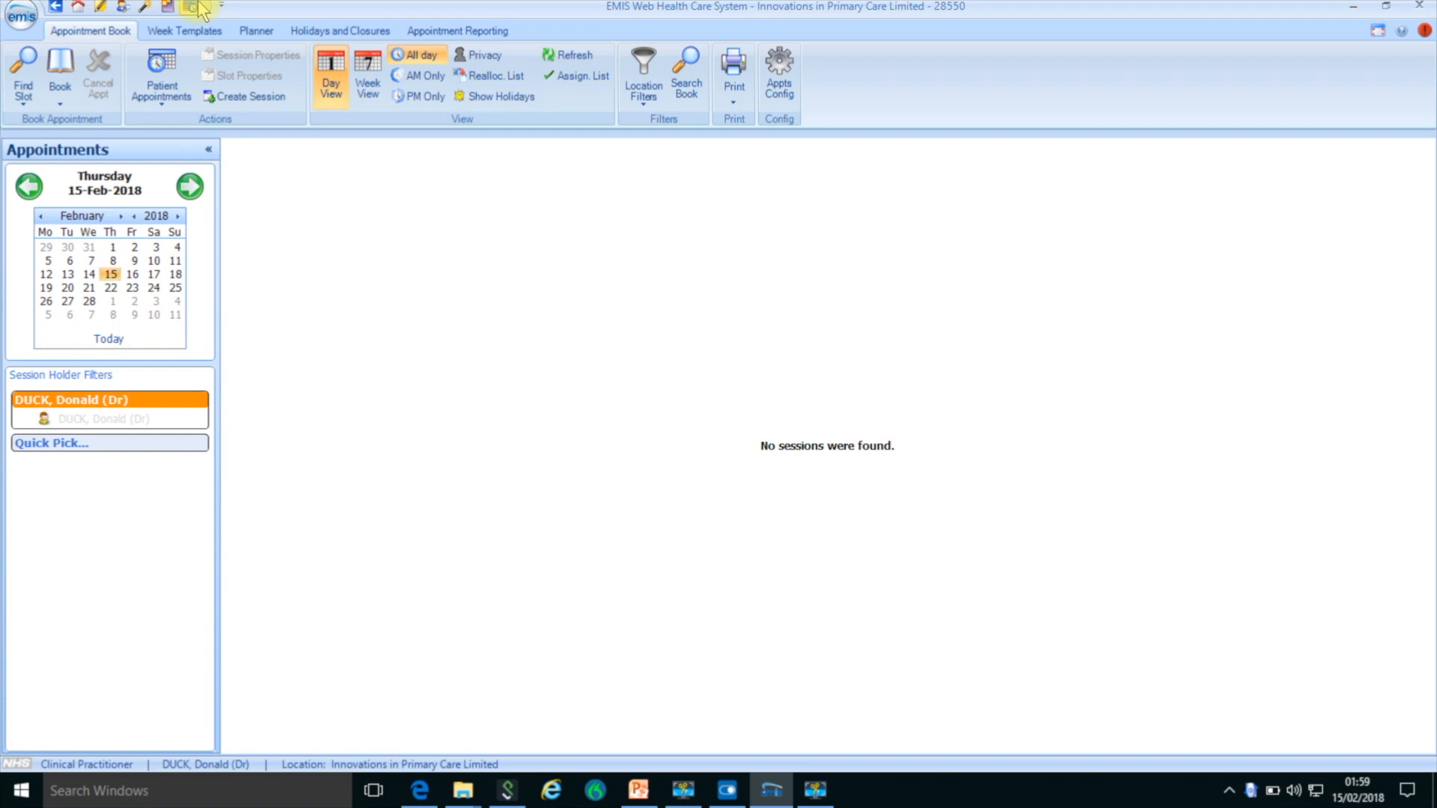
left_click(779, 81)
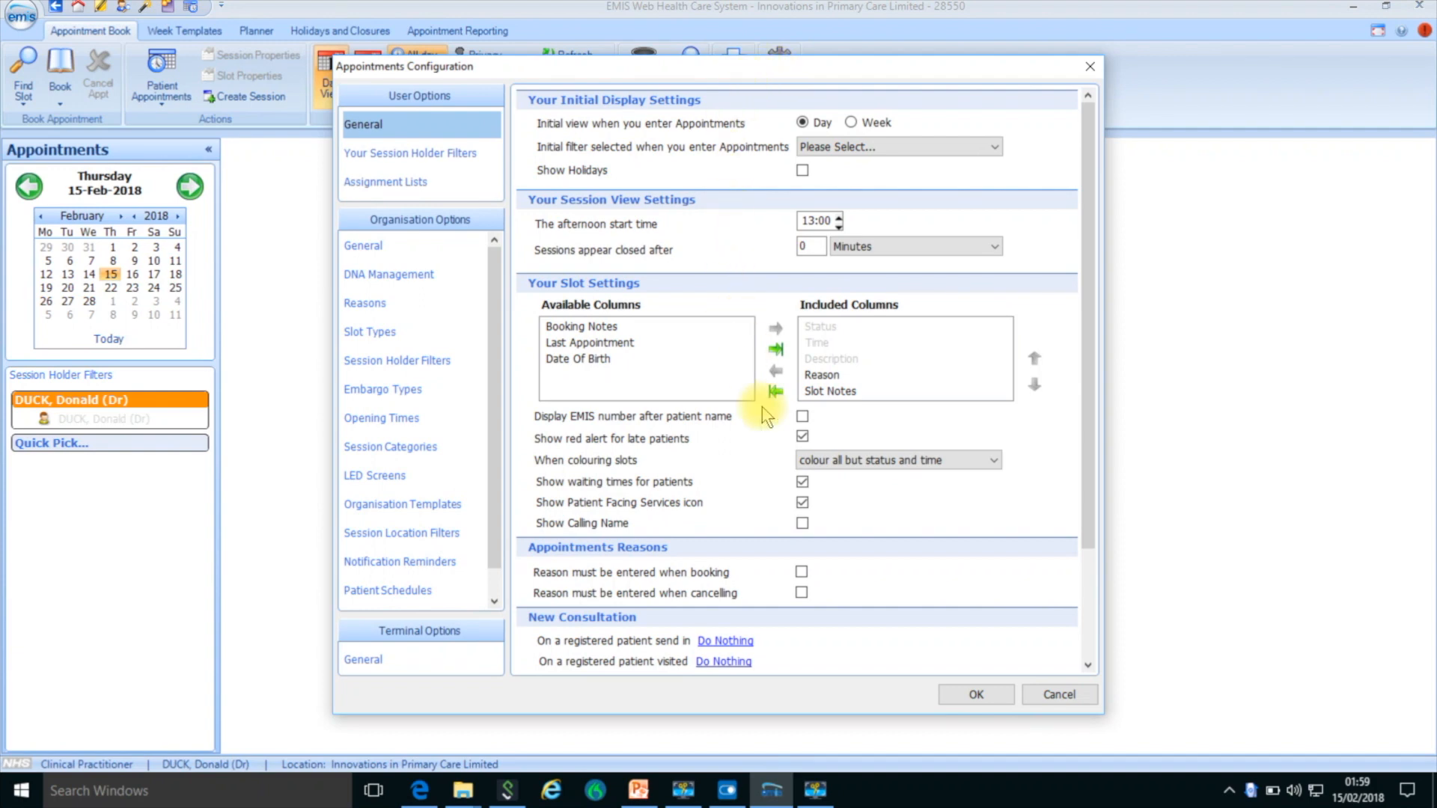
left_click(723, 642)
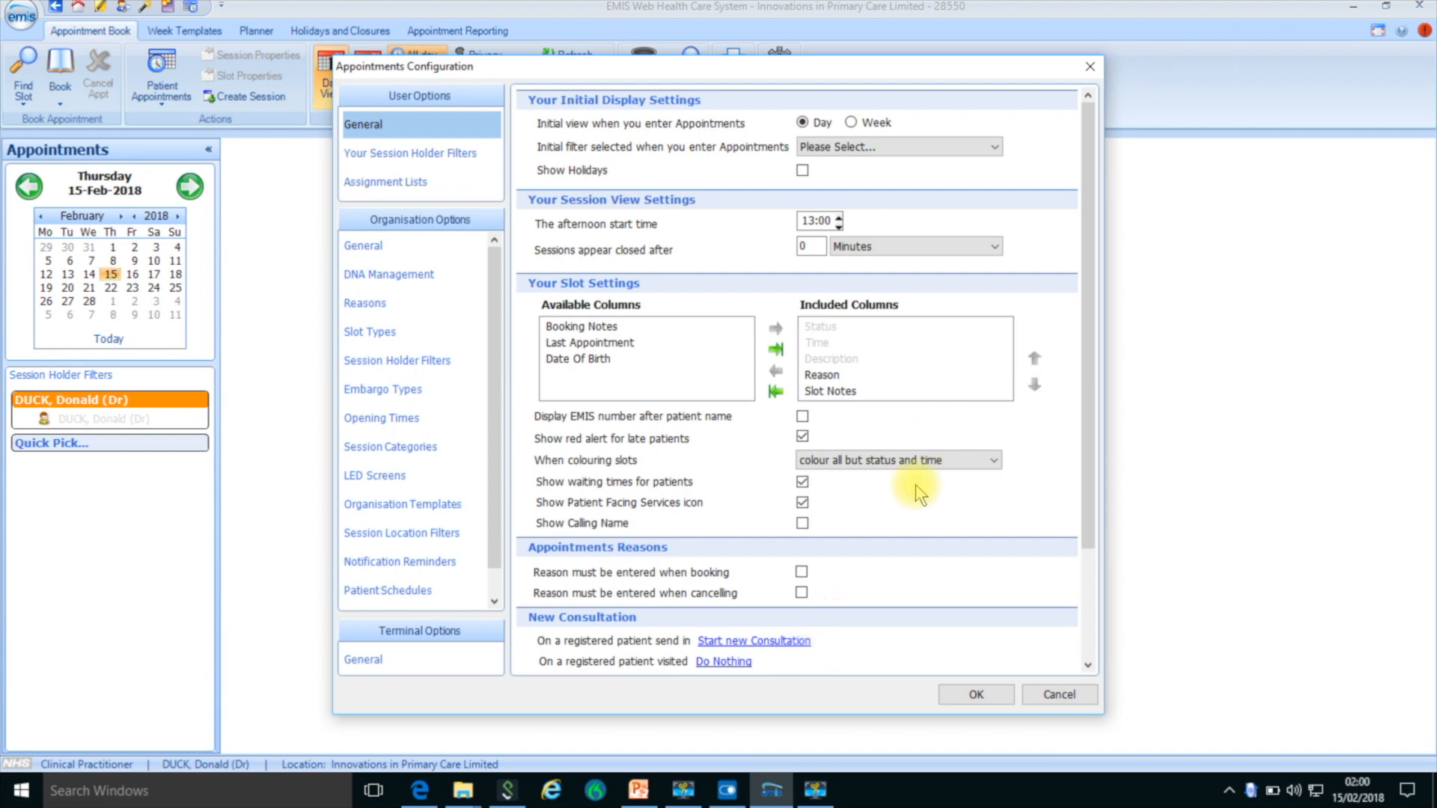
left_click(918, 460)
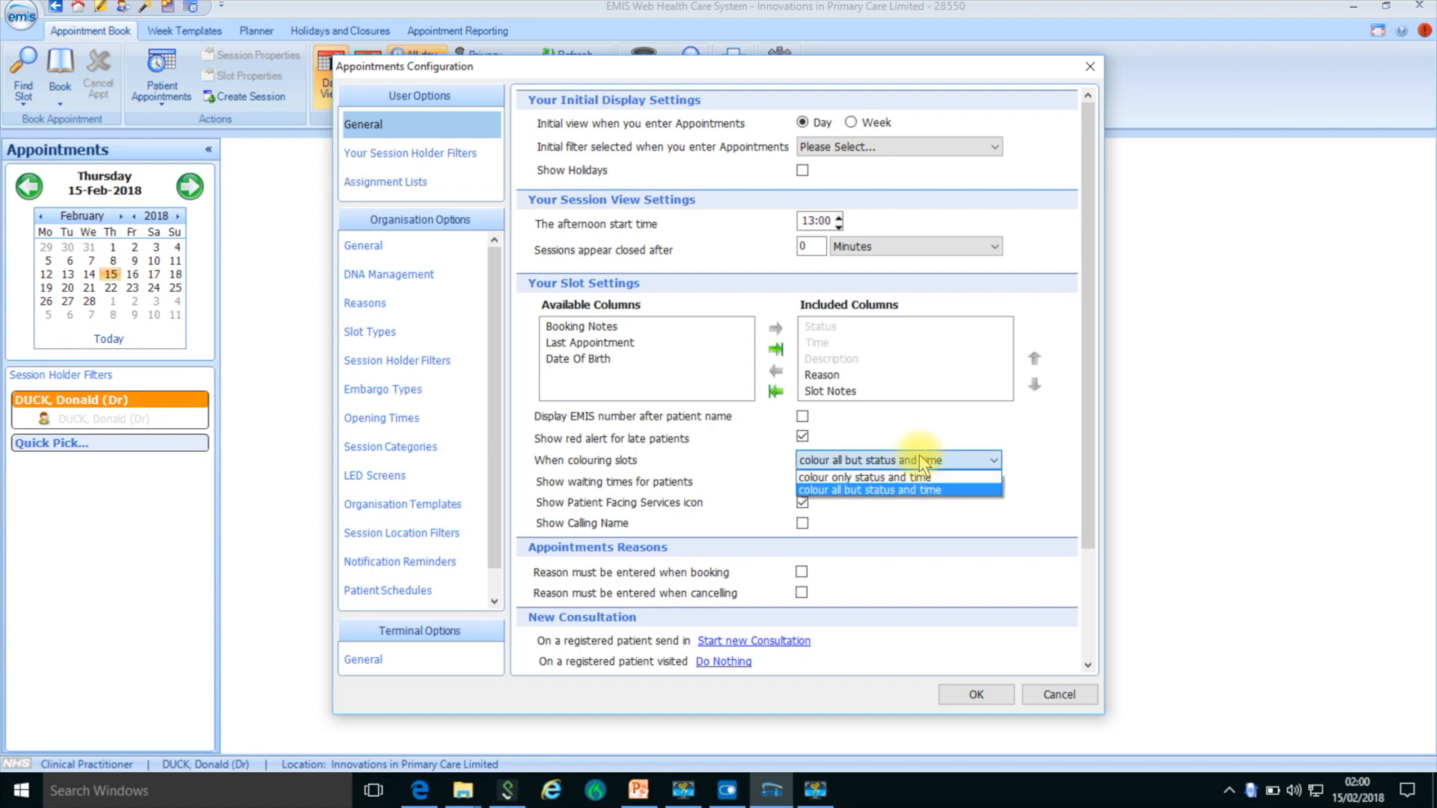
left_click(905, 478)
left_click(974, 694)
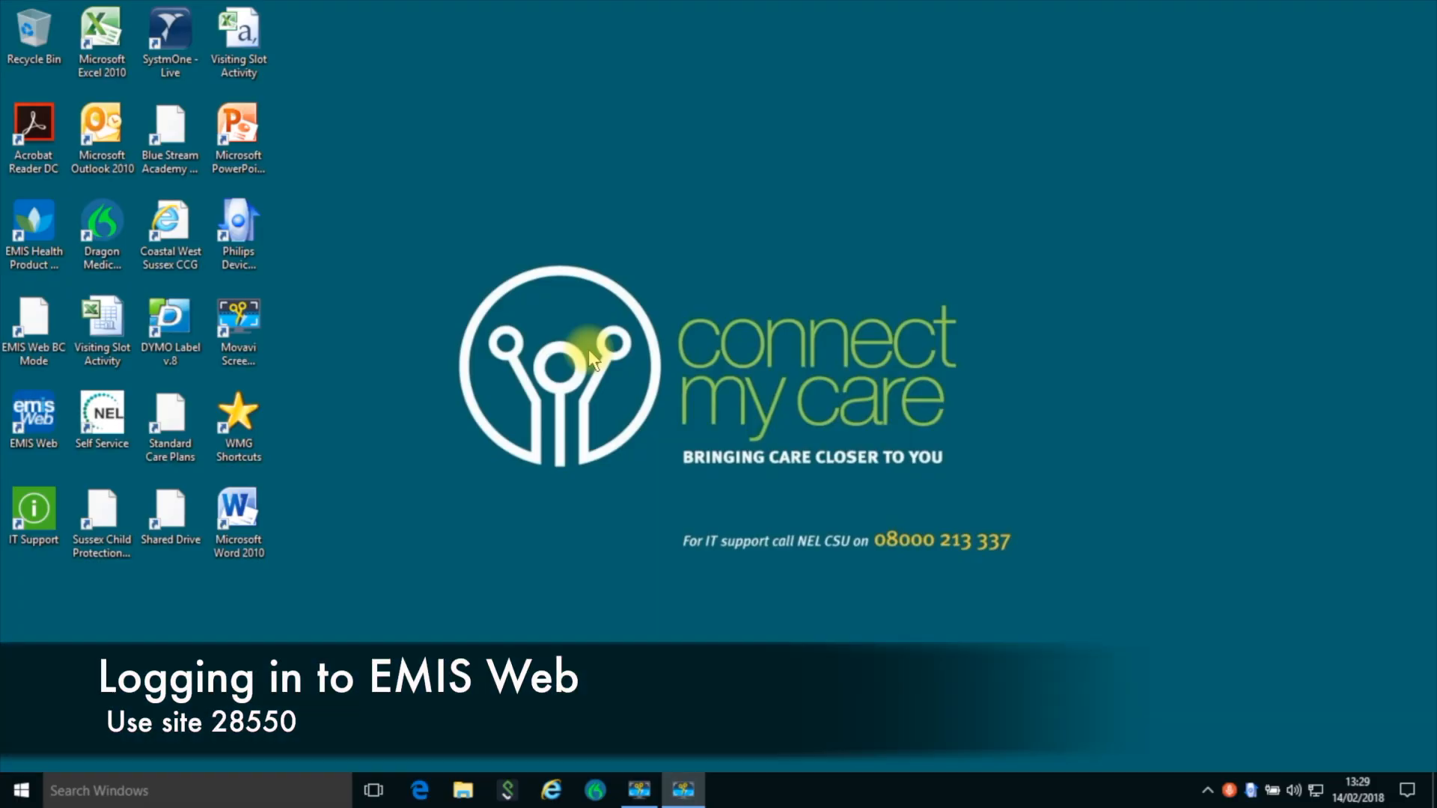
- Launch EMIS Web for organisation 28550 with the Innovations in Primary Care NWR01 Clinical Practitioner Access Role, filtering roles by "inn", and open the Appointment Book
double_click(35, 418)
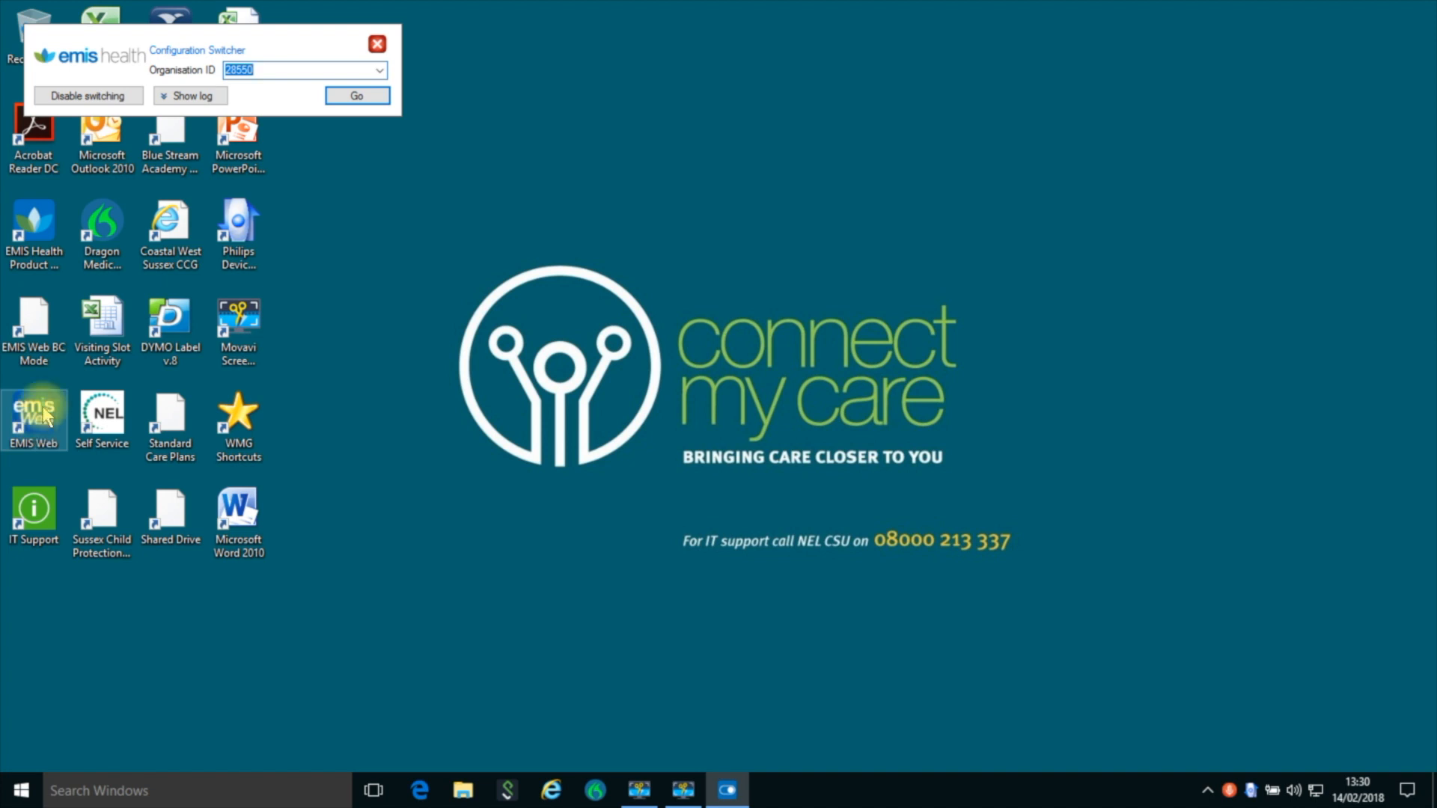
left_click(367, 98)
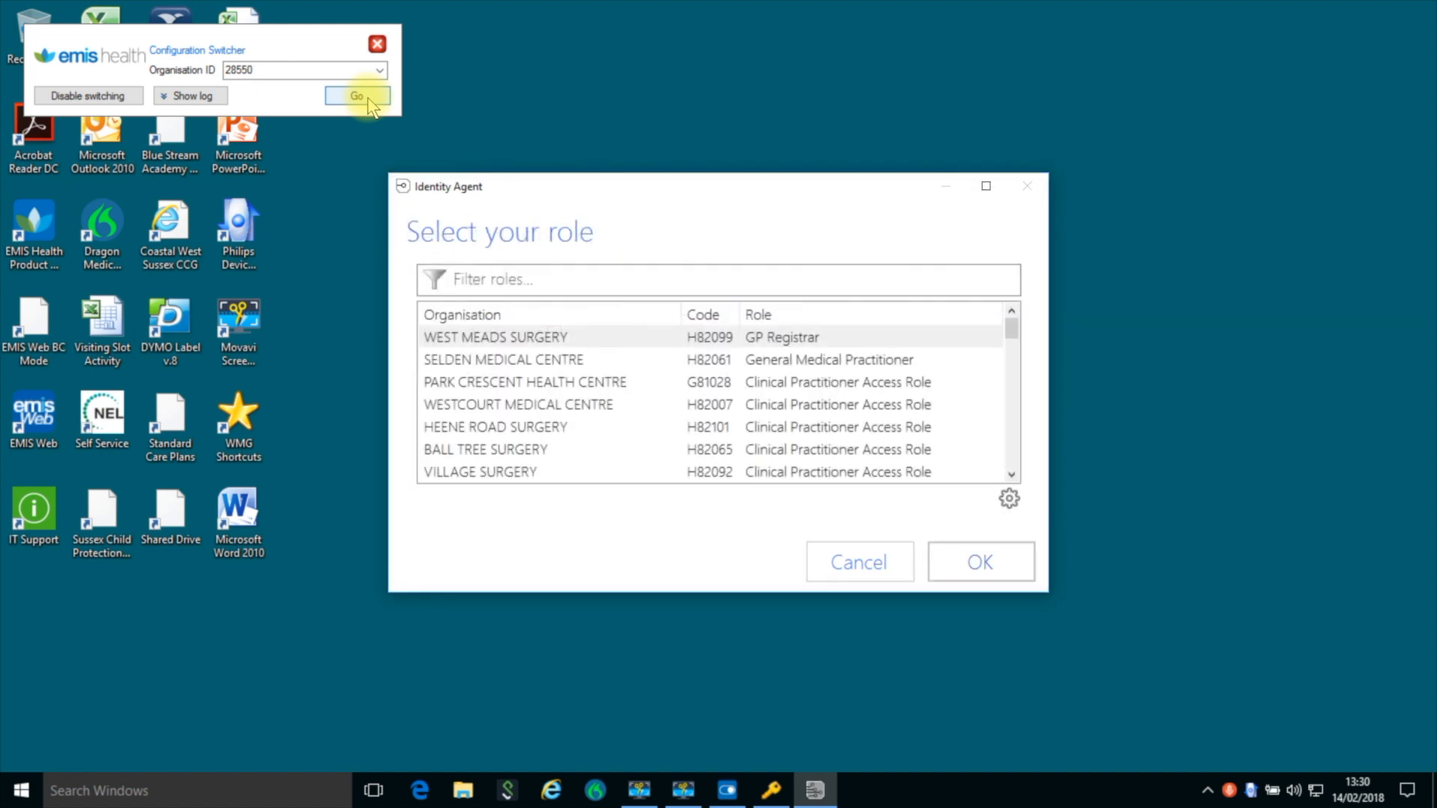
type("inn")
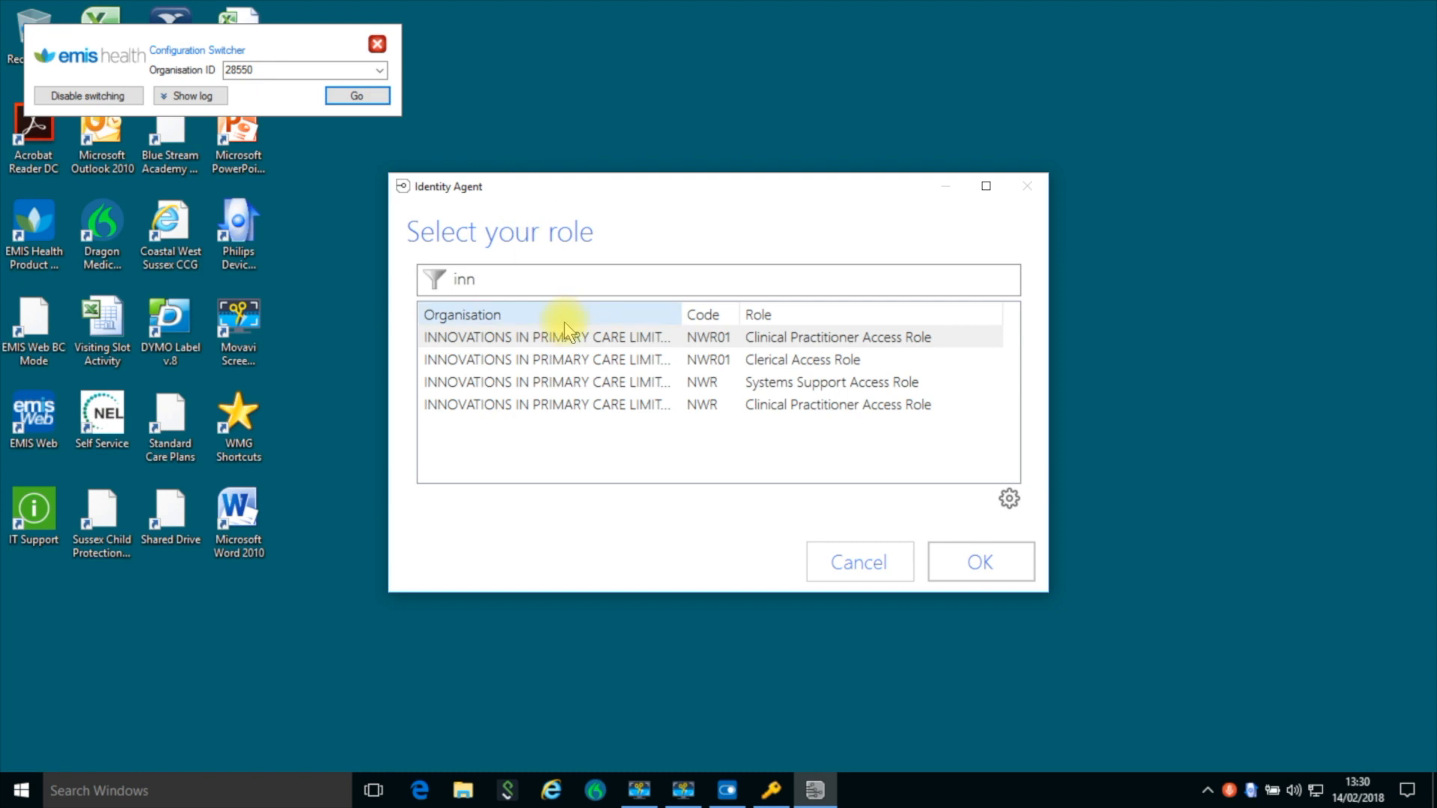
double_click(570, 341)
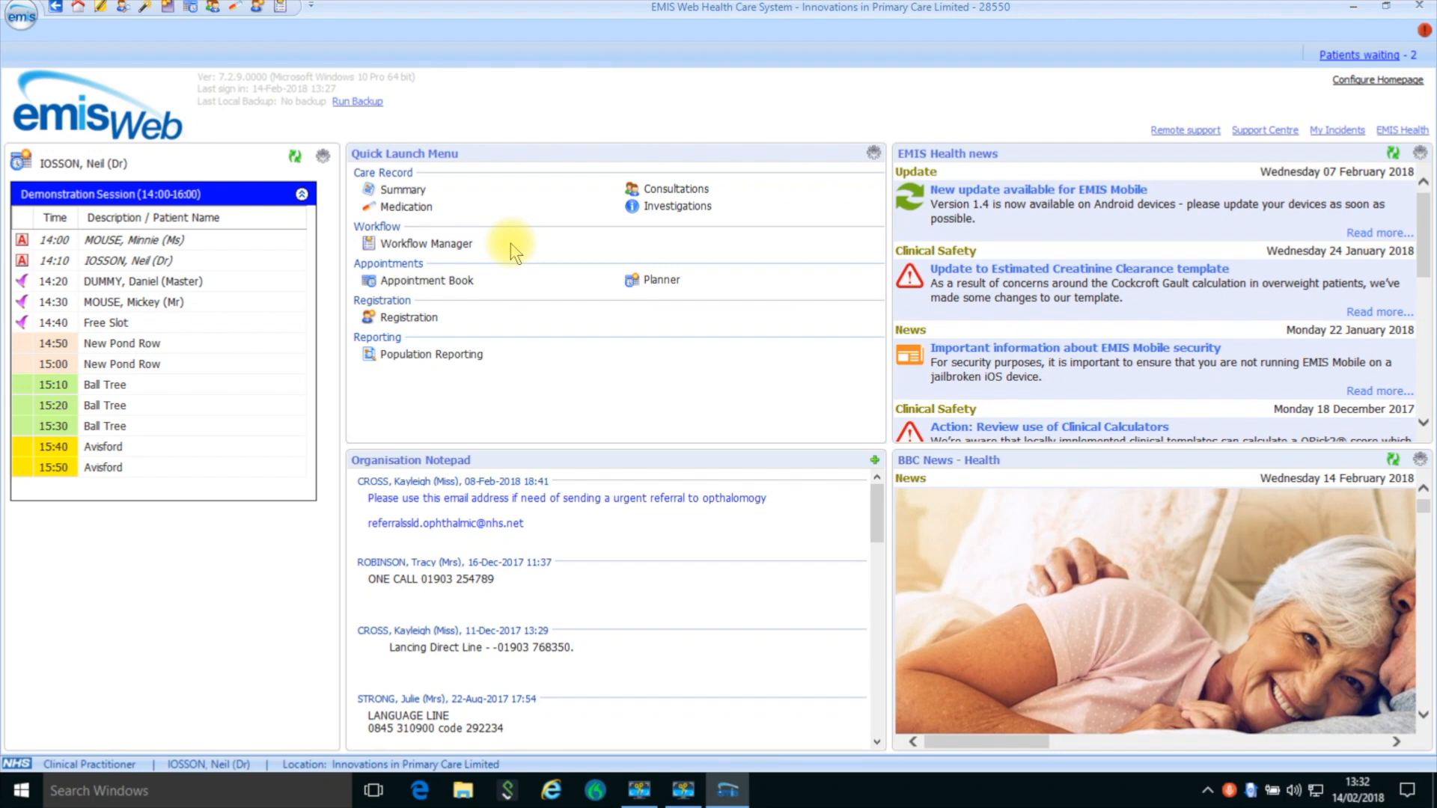
left_click(193, 7)
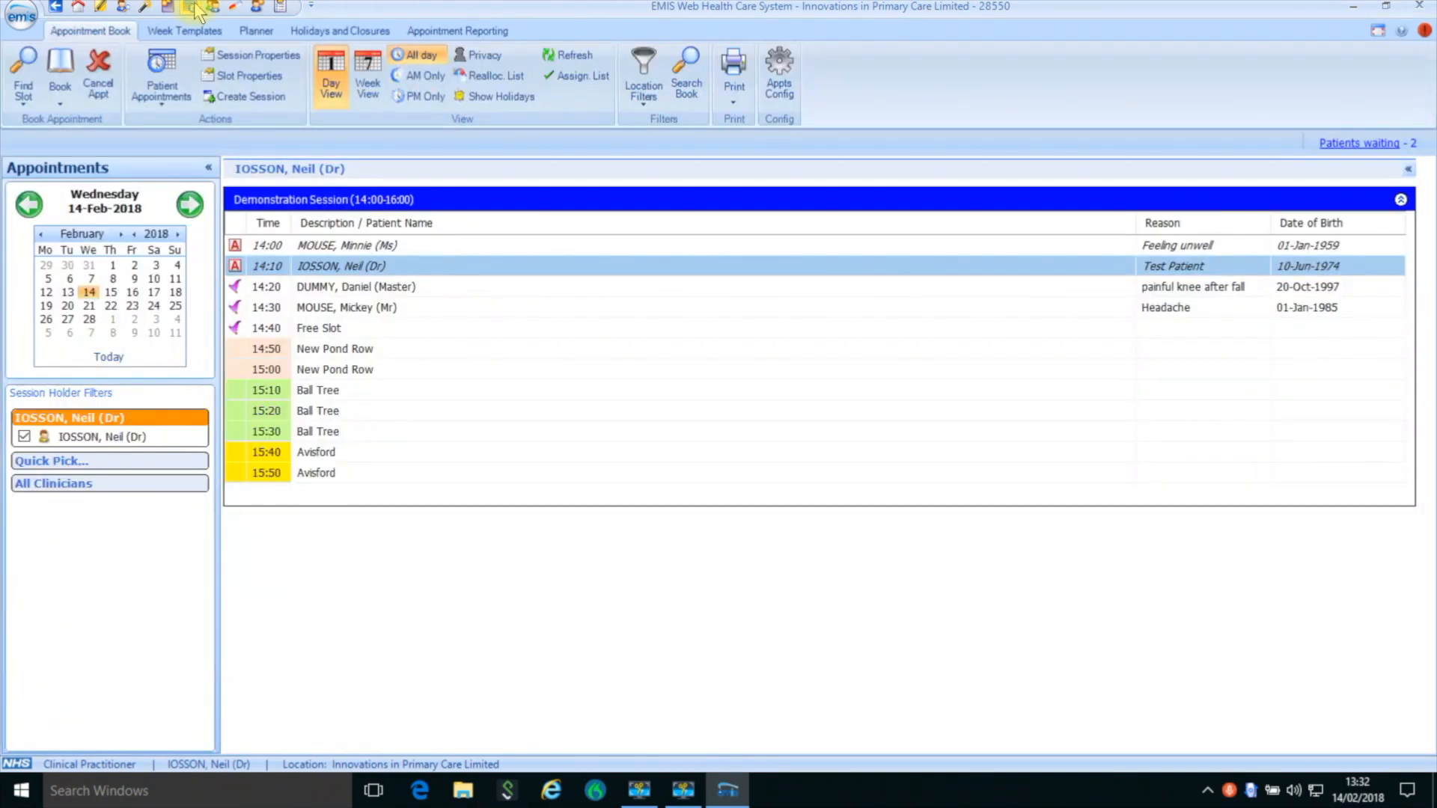
- Start SystmOne, authenticate with the NHS smart card and log on to the Innovations in Primary Care Ltd MIAMI Clinical Practitioner Access Role profile
double_click(170, 34)
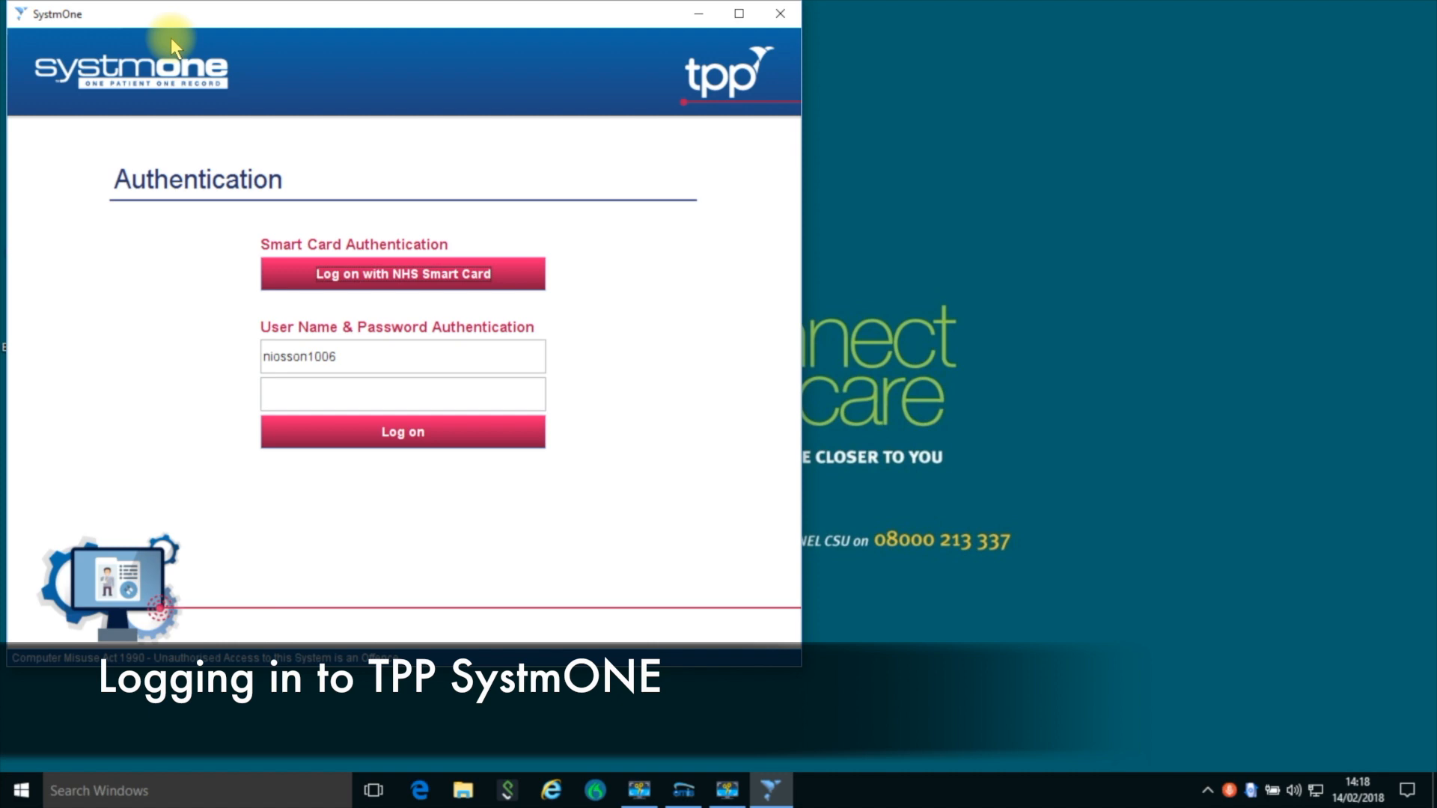
left_click(386, 294)
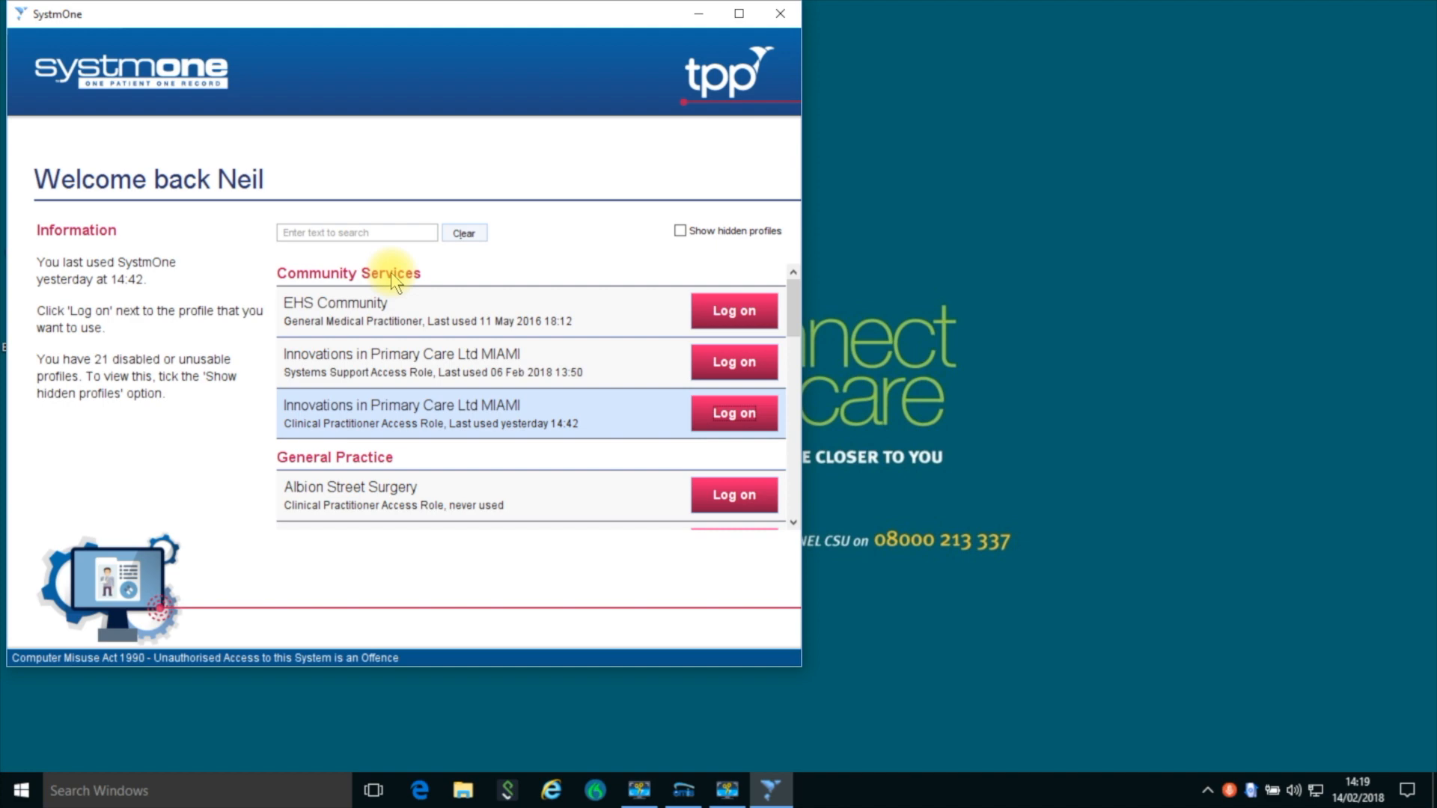
left_click(741, 425)
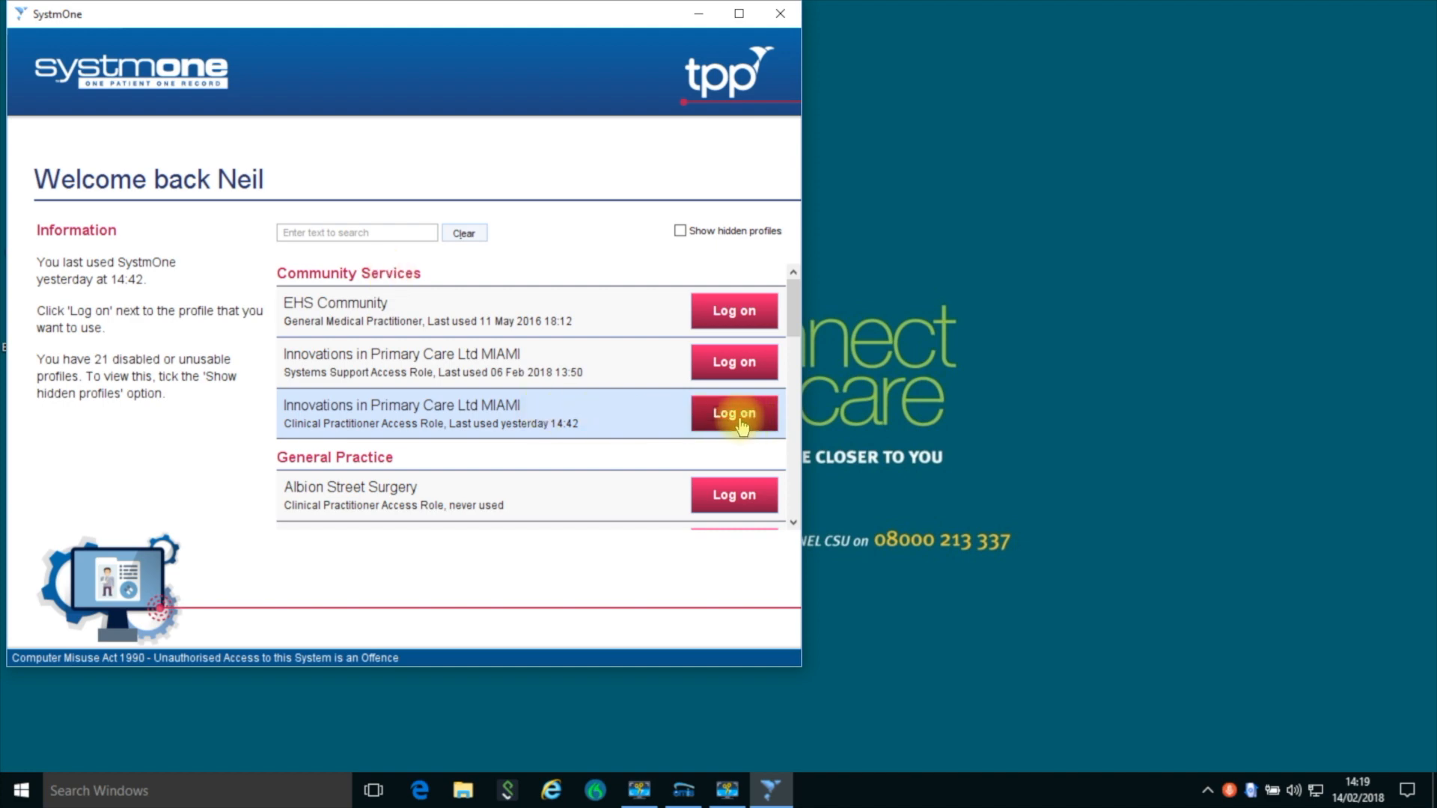
left_click(742, 424)
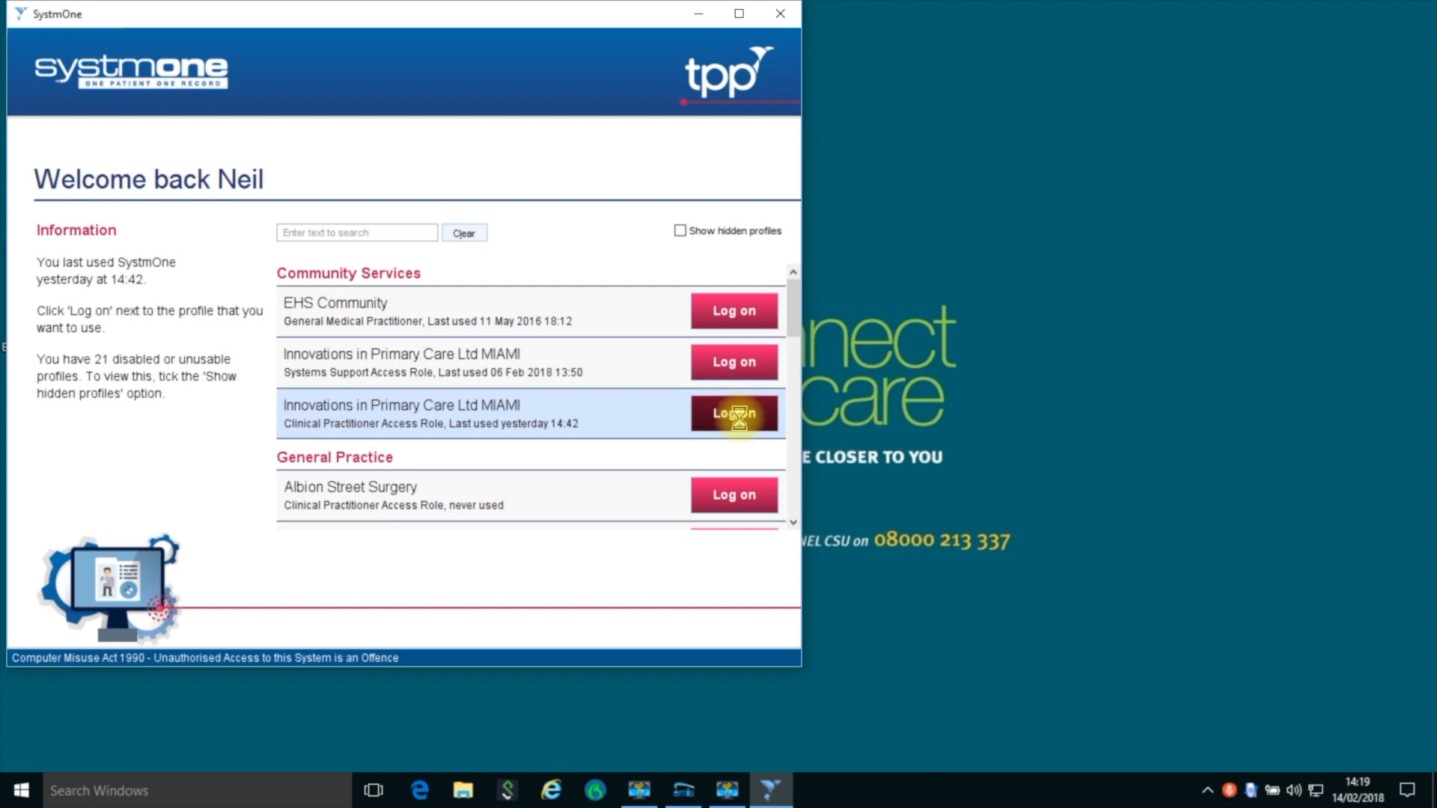
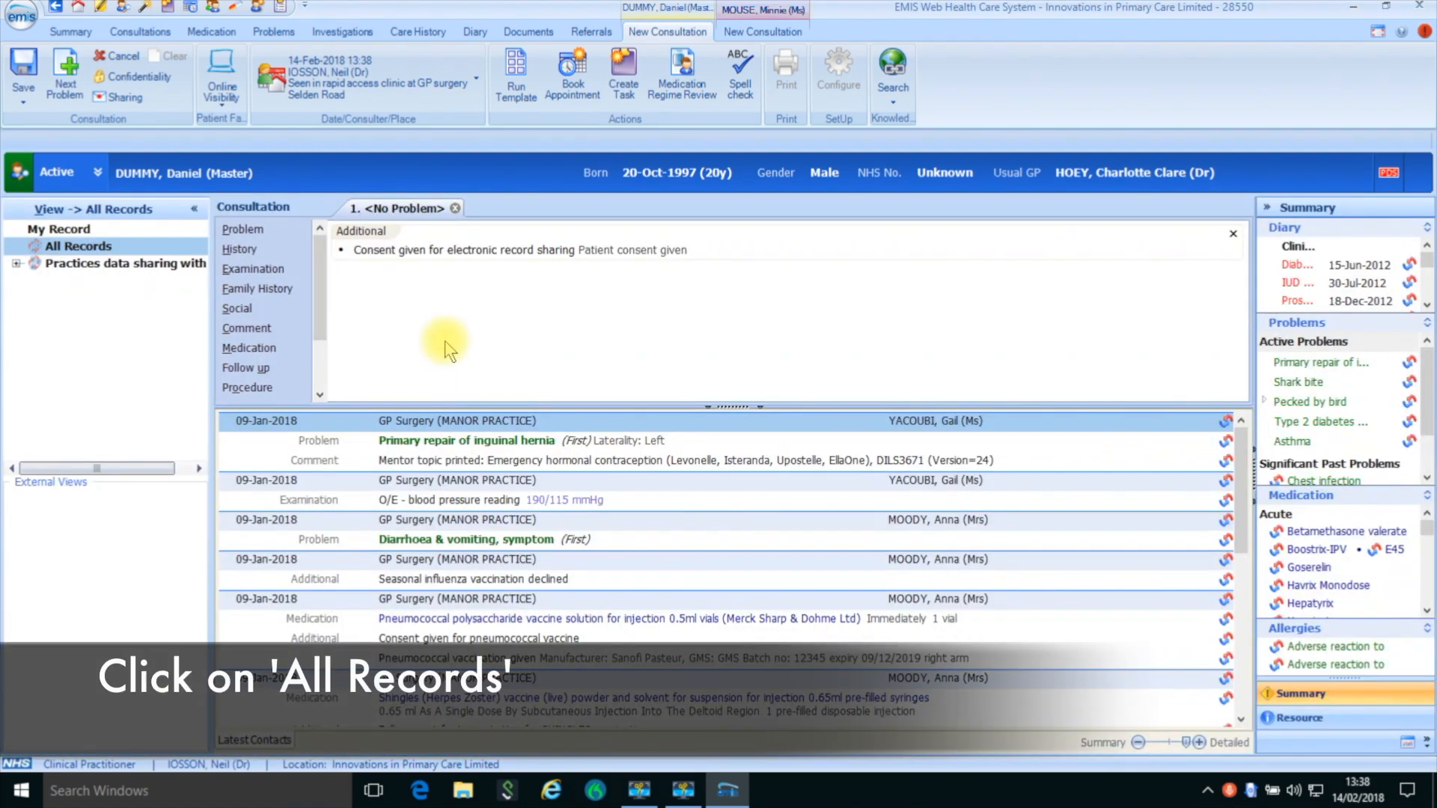
- Review the latest contacts in the patient's shared record and open the problem list
scroll(574, 569, "down", 6)
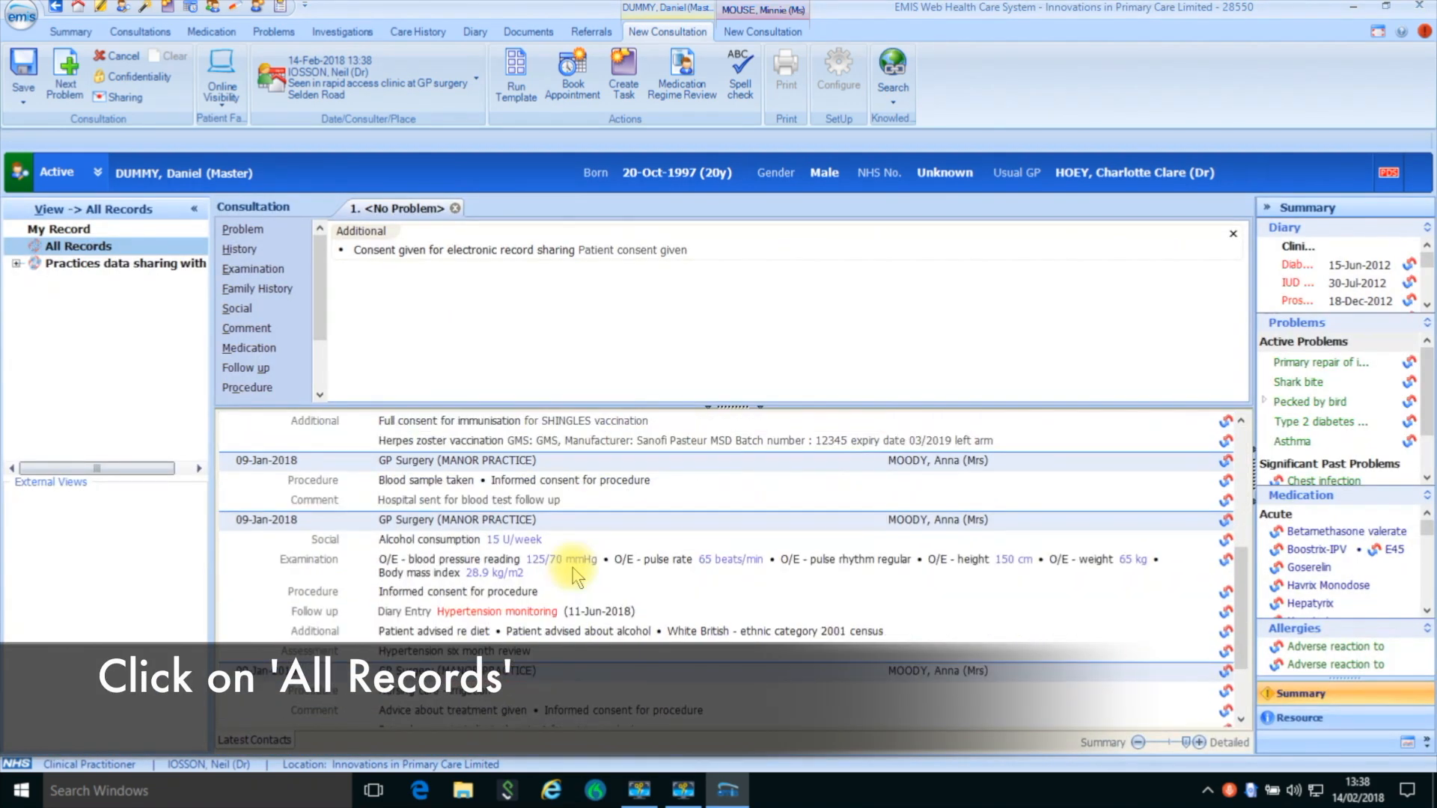
scroll(573, 576, "down", 2)
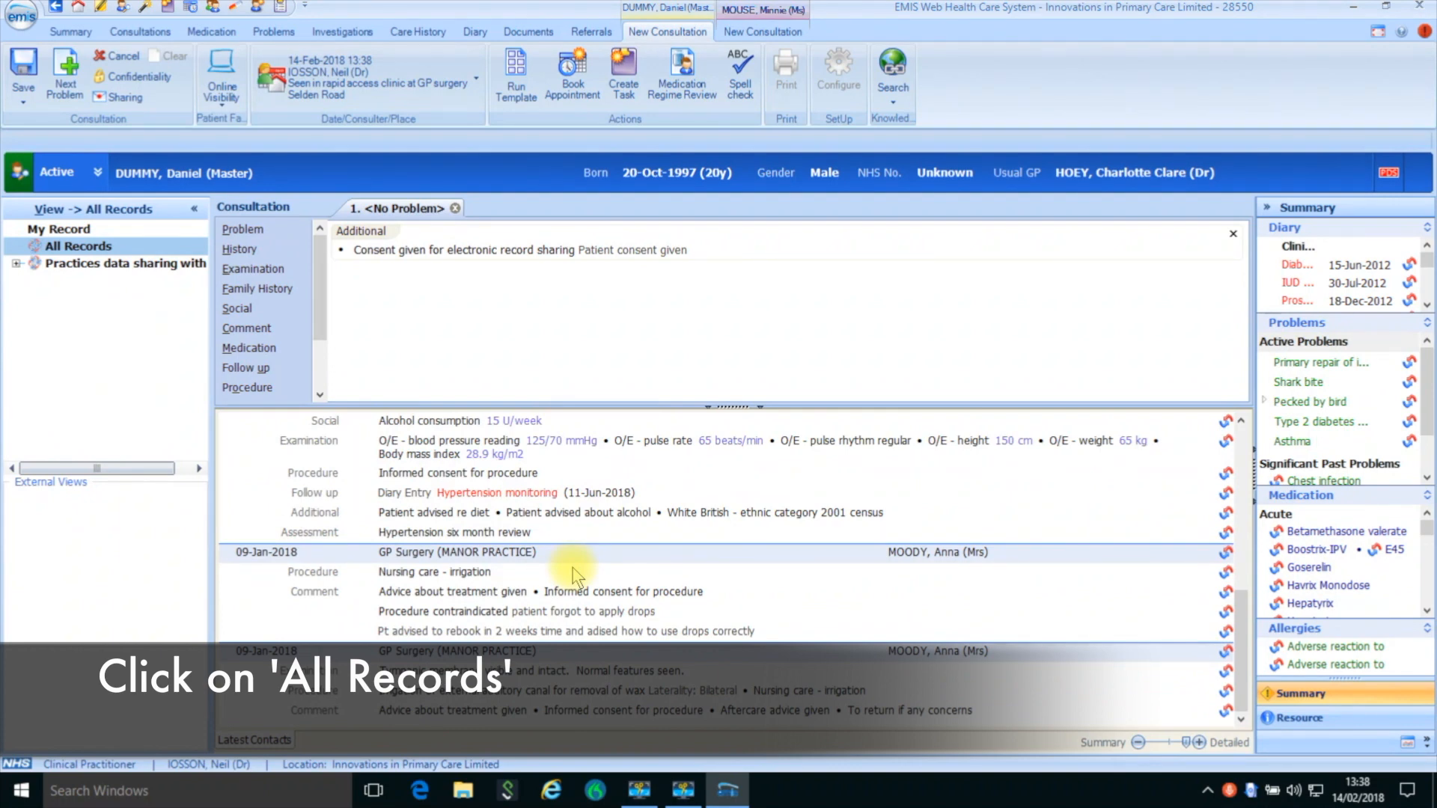
scroll(574, 576, "up", 1)
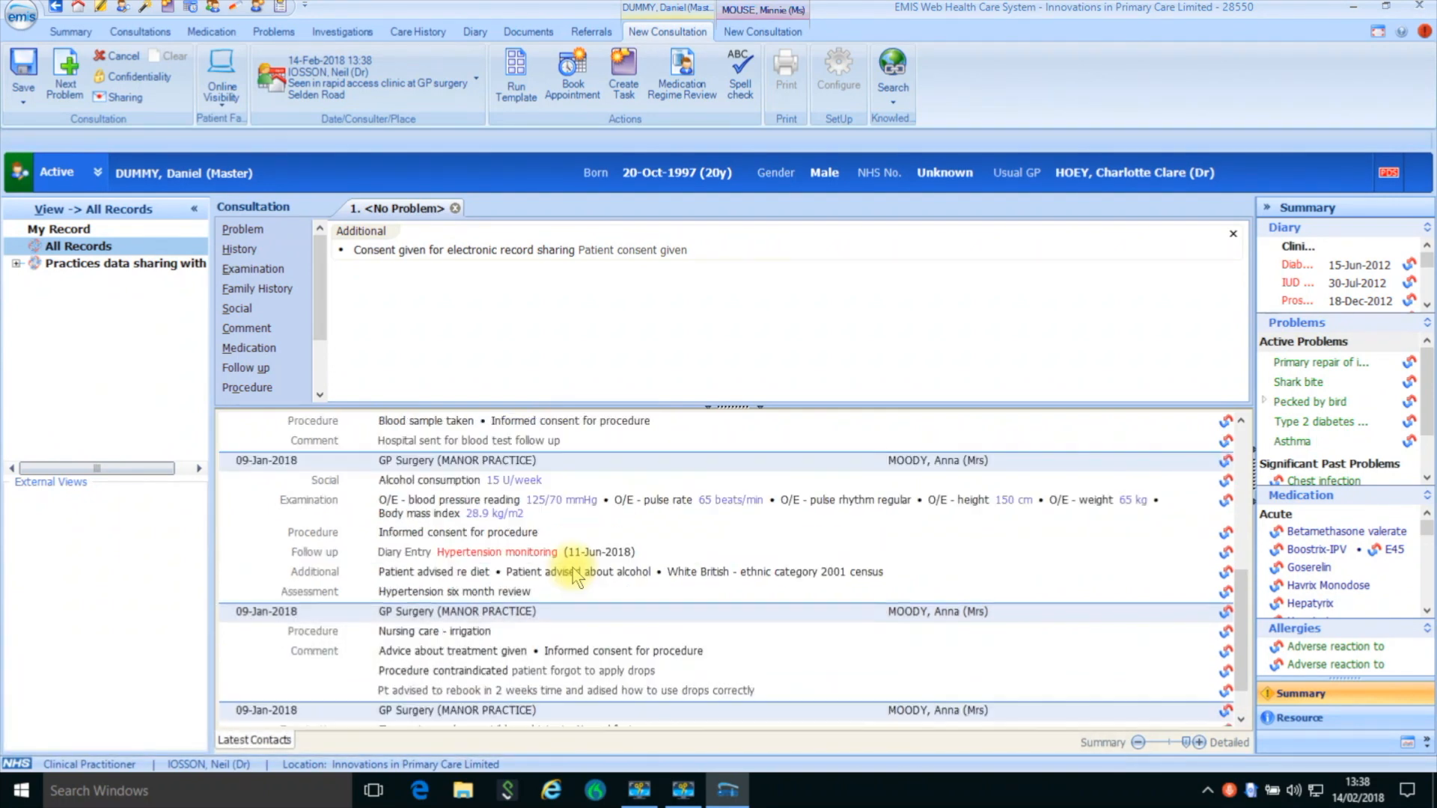
scroll(573, 576, "up", 4)
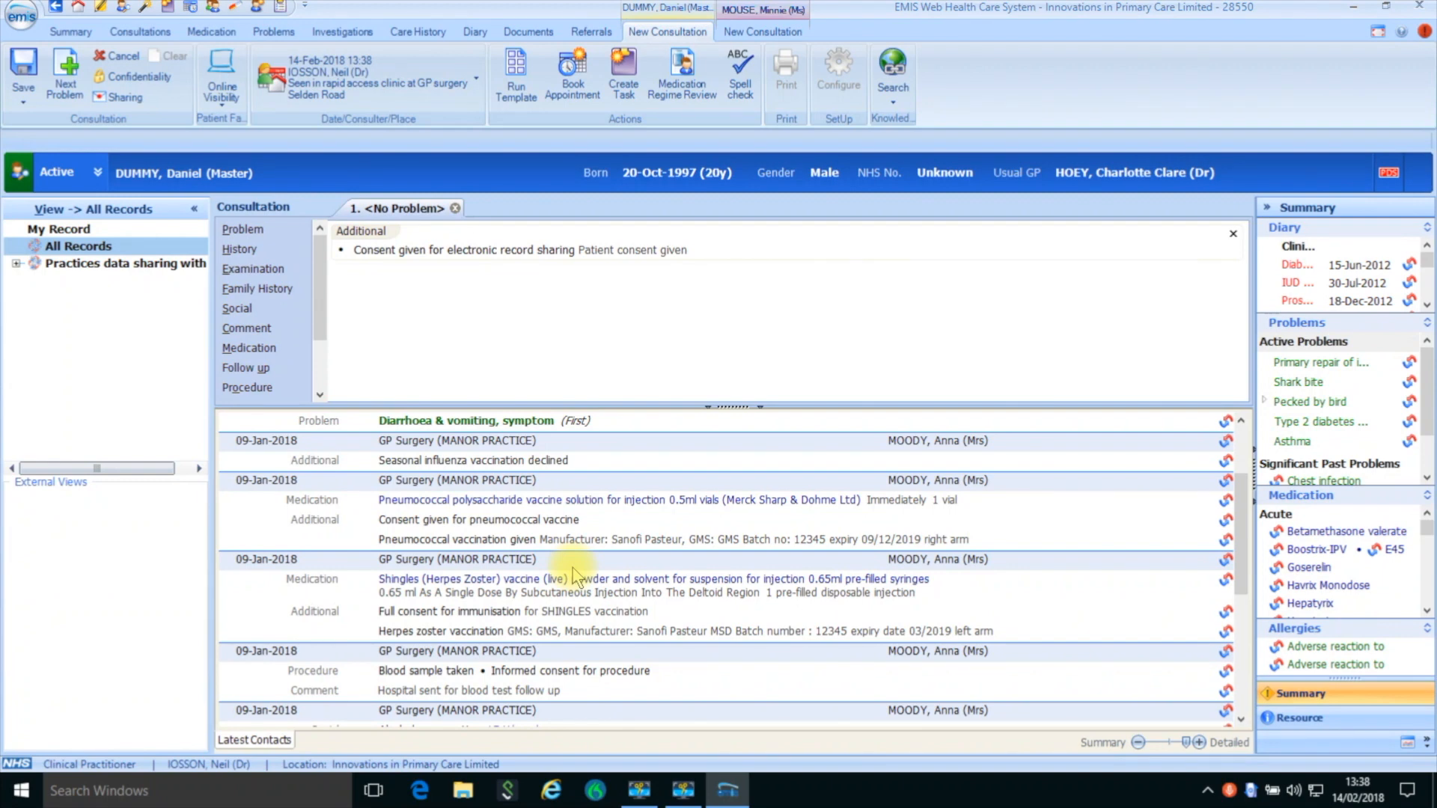
scroll(573, 576, "up", 2)
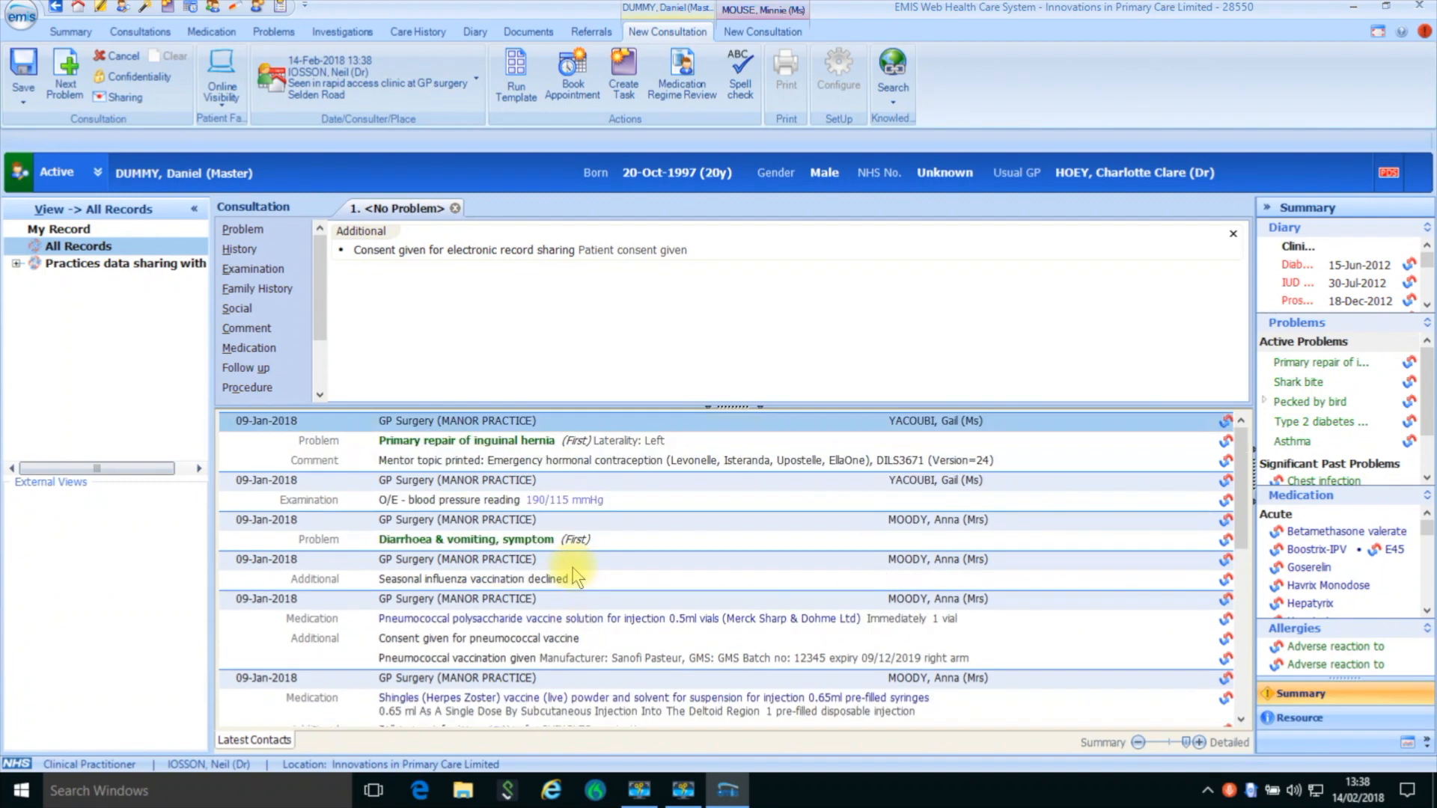
left_click(274, 32)
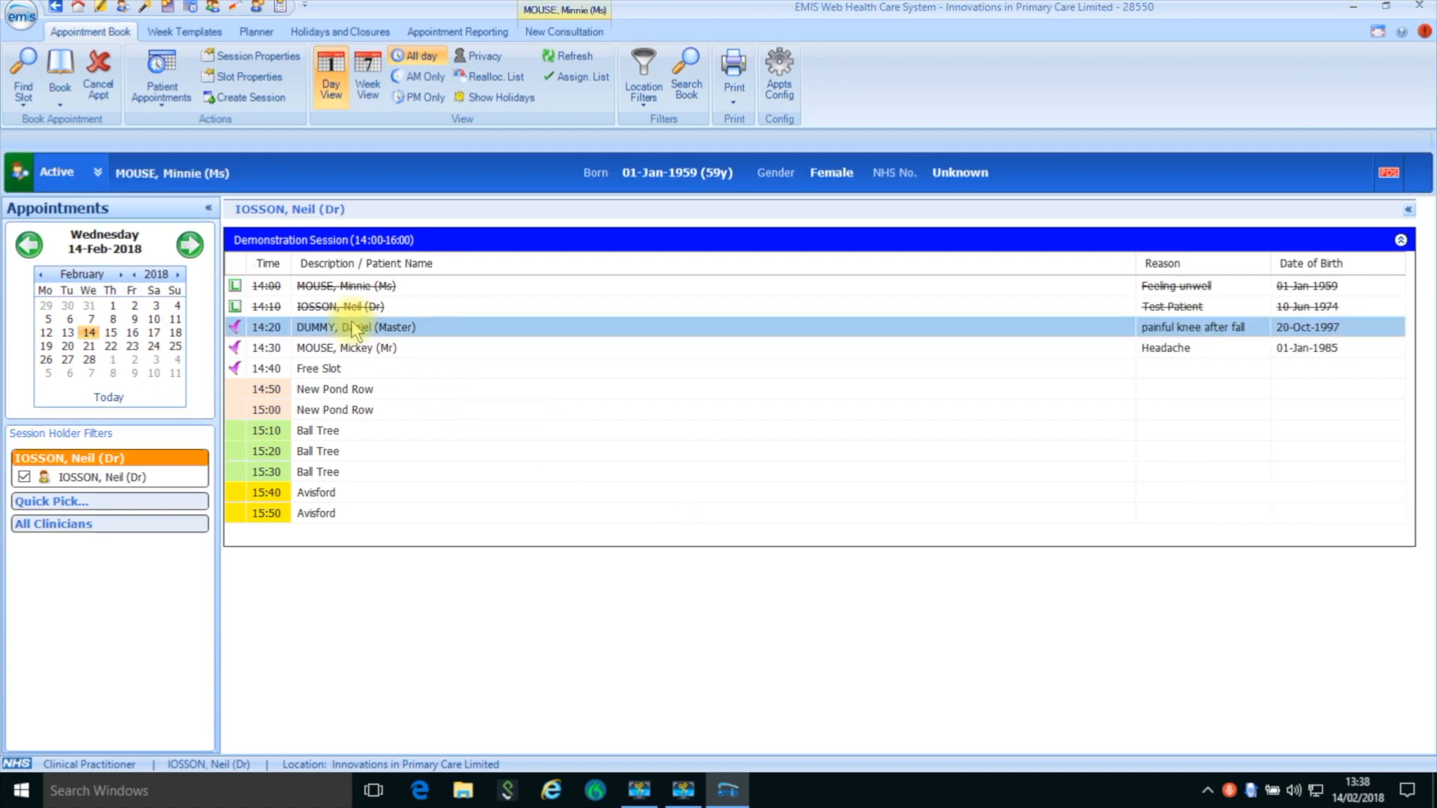
- Mark the 14:20 painful knee patient as arrived and send the patient in to start a new consultation
double_click(353, 327)
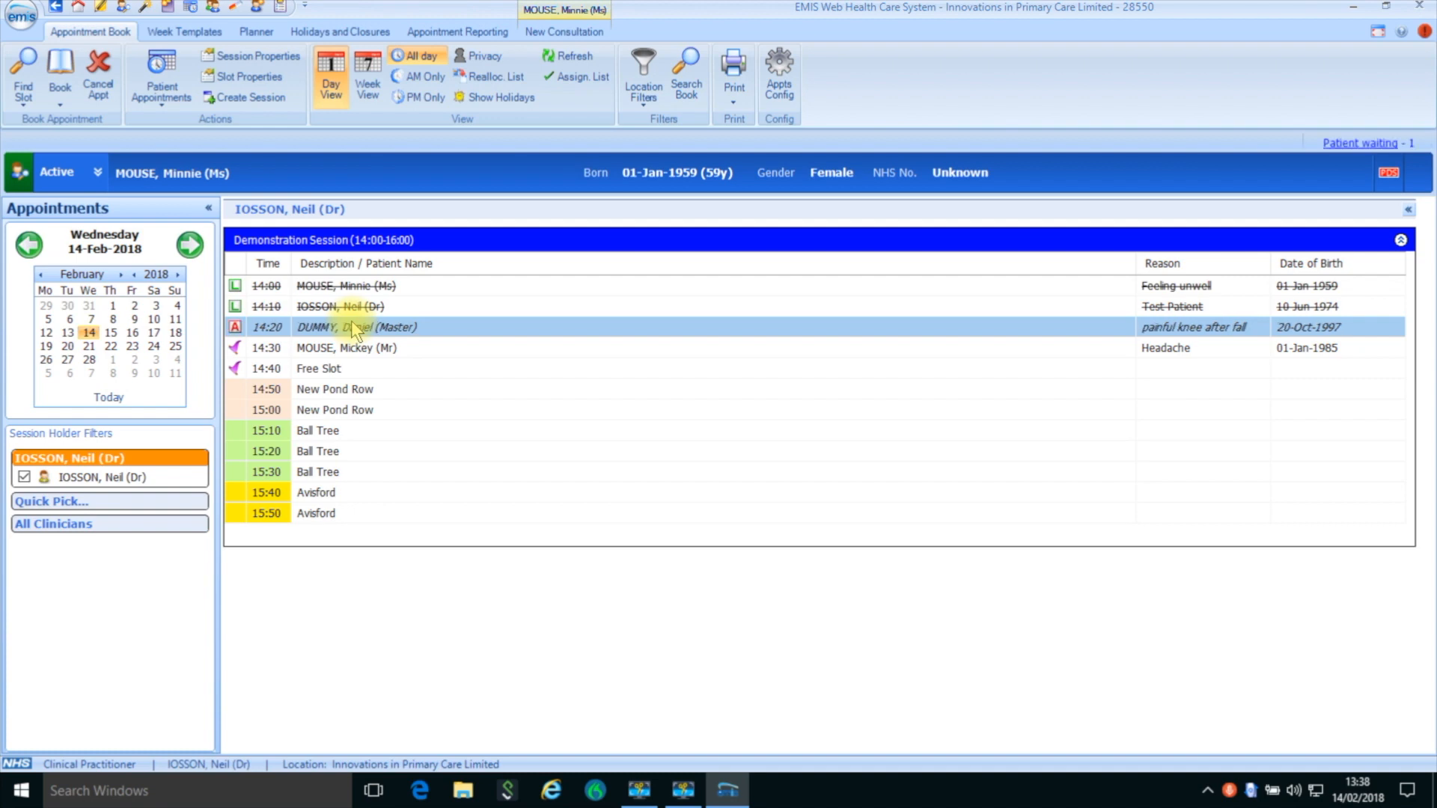
double_click(352, 324)
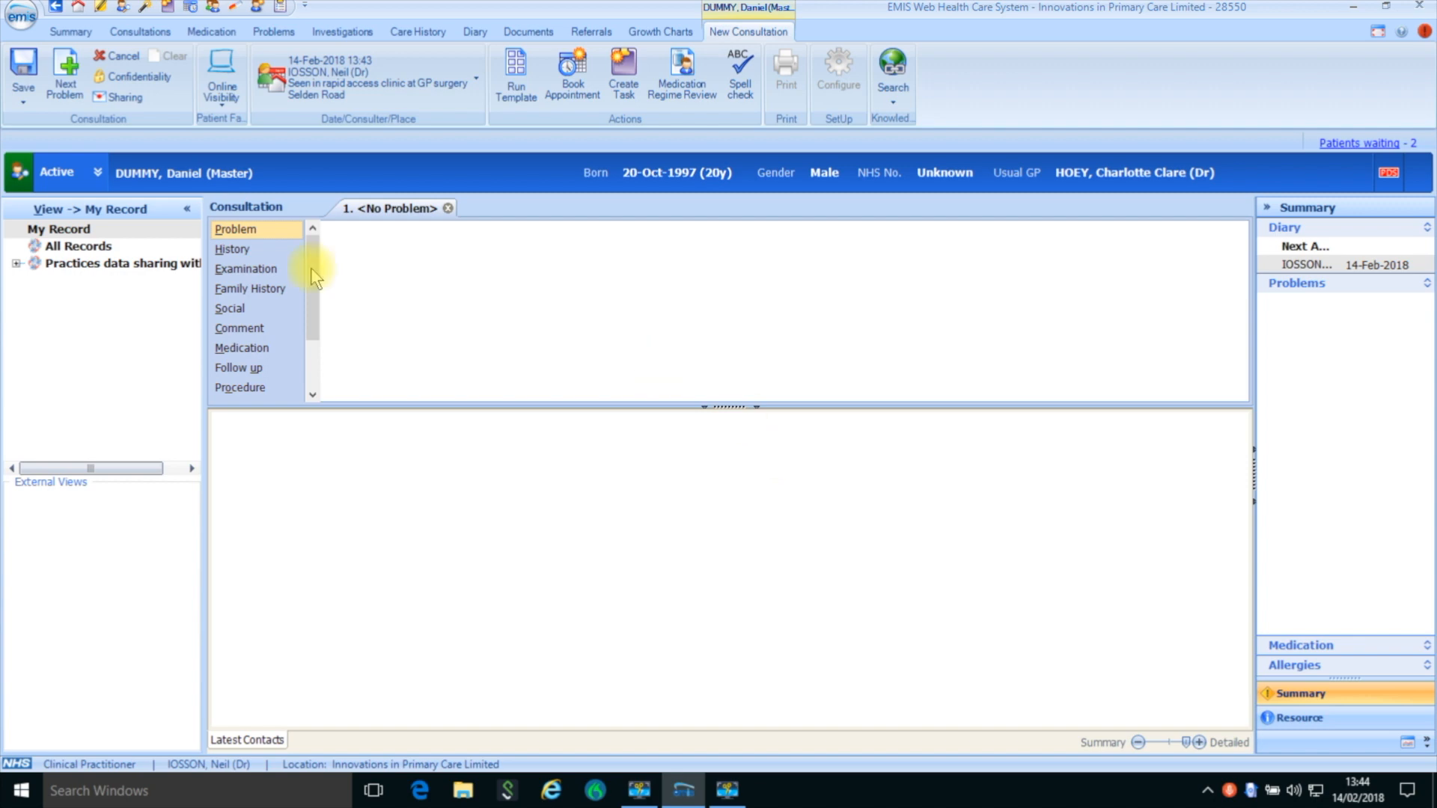
- Open All Records for the patient, granting permission with the consent reason "Patient has given consent"
left_click(86, 254)
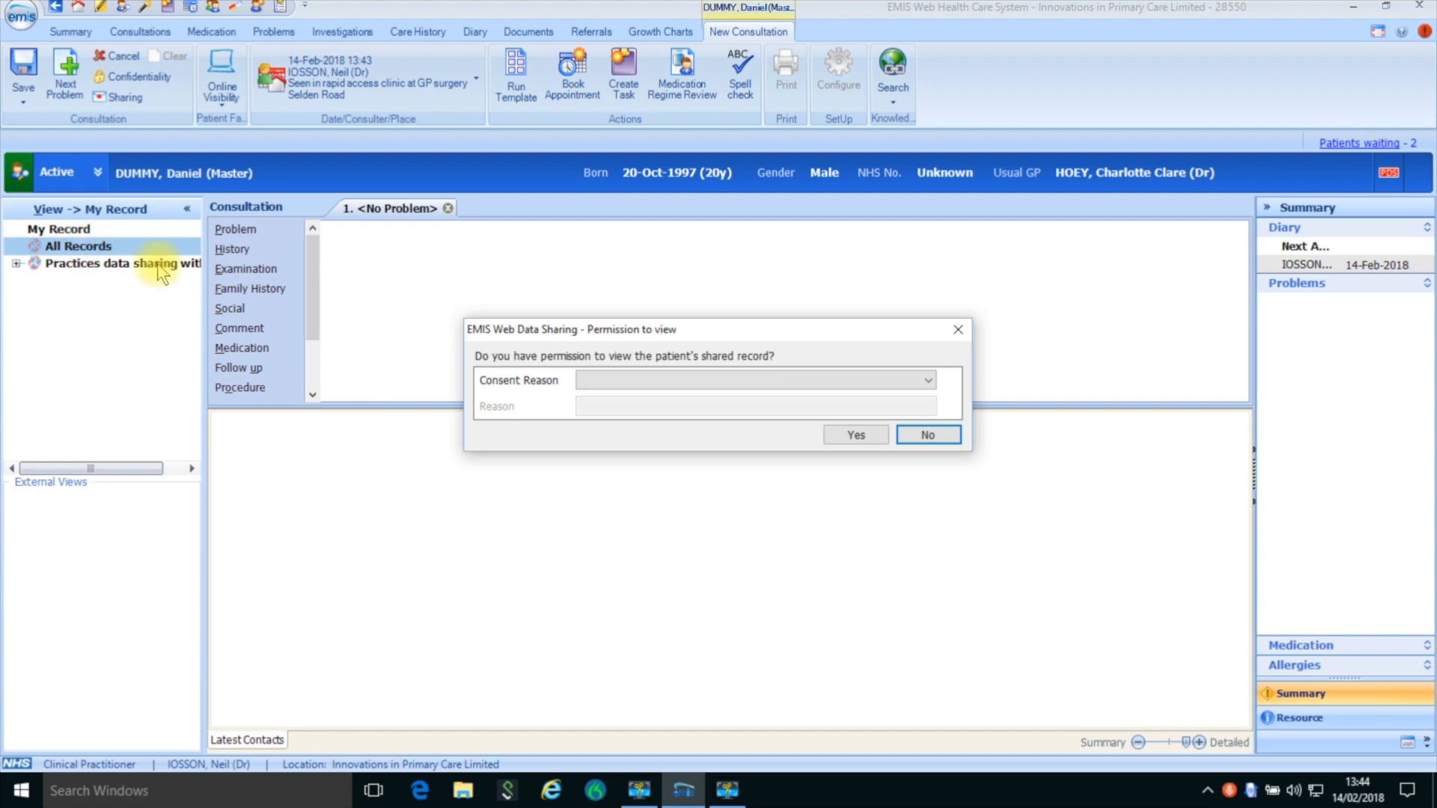
left_click(680, 380)
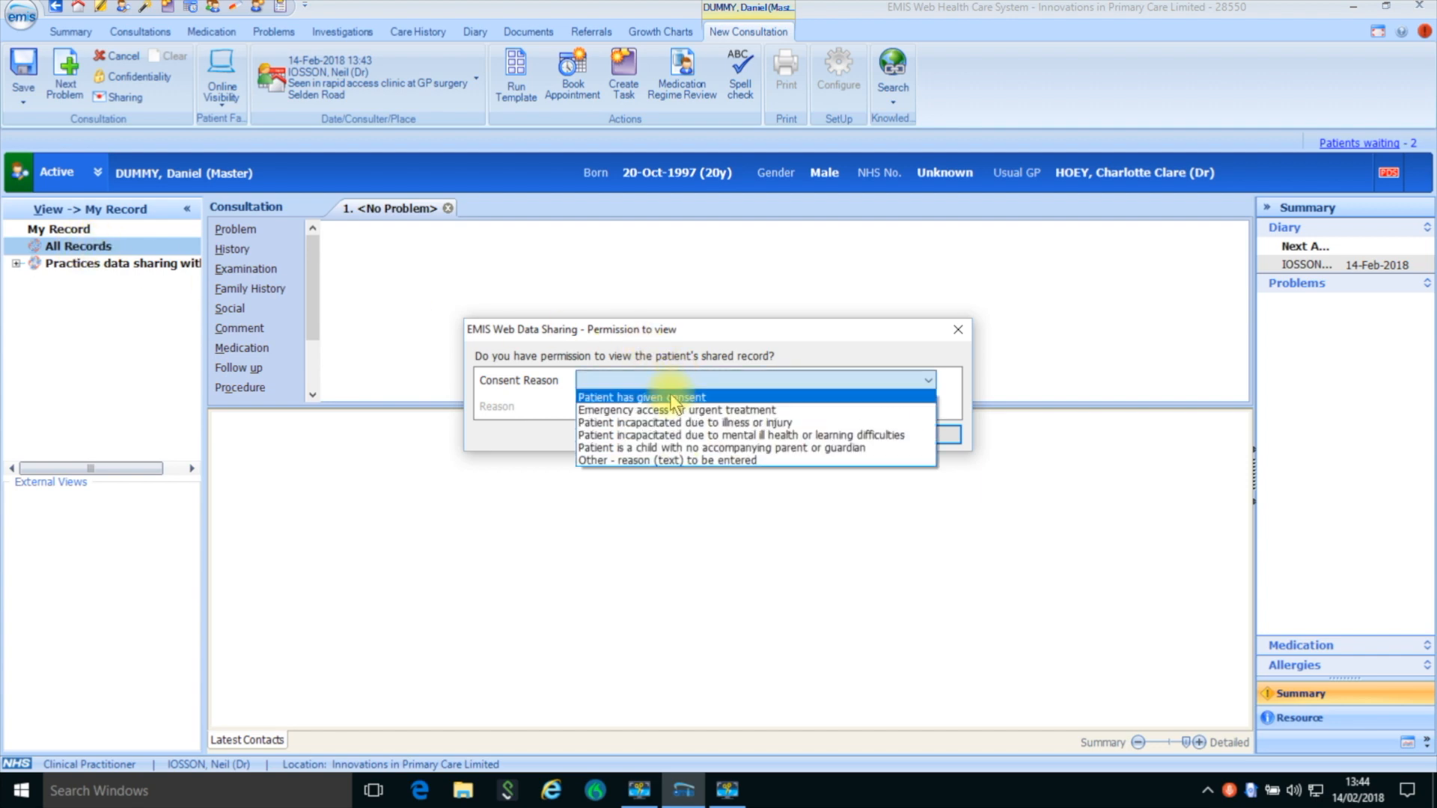
left_click(674, 398)
left_click(846, 433)
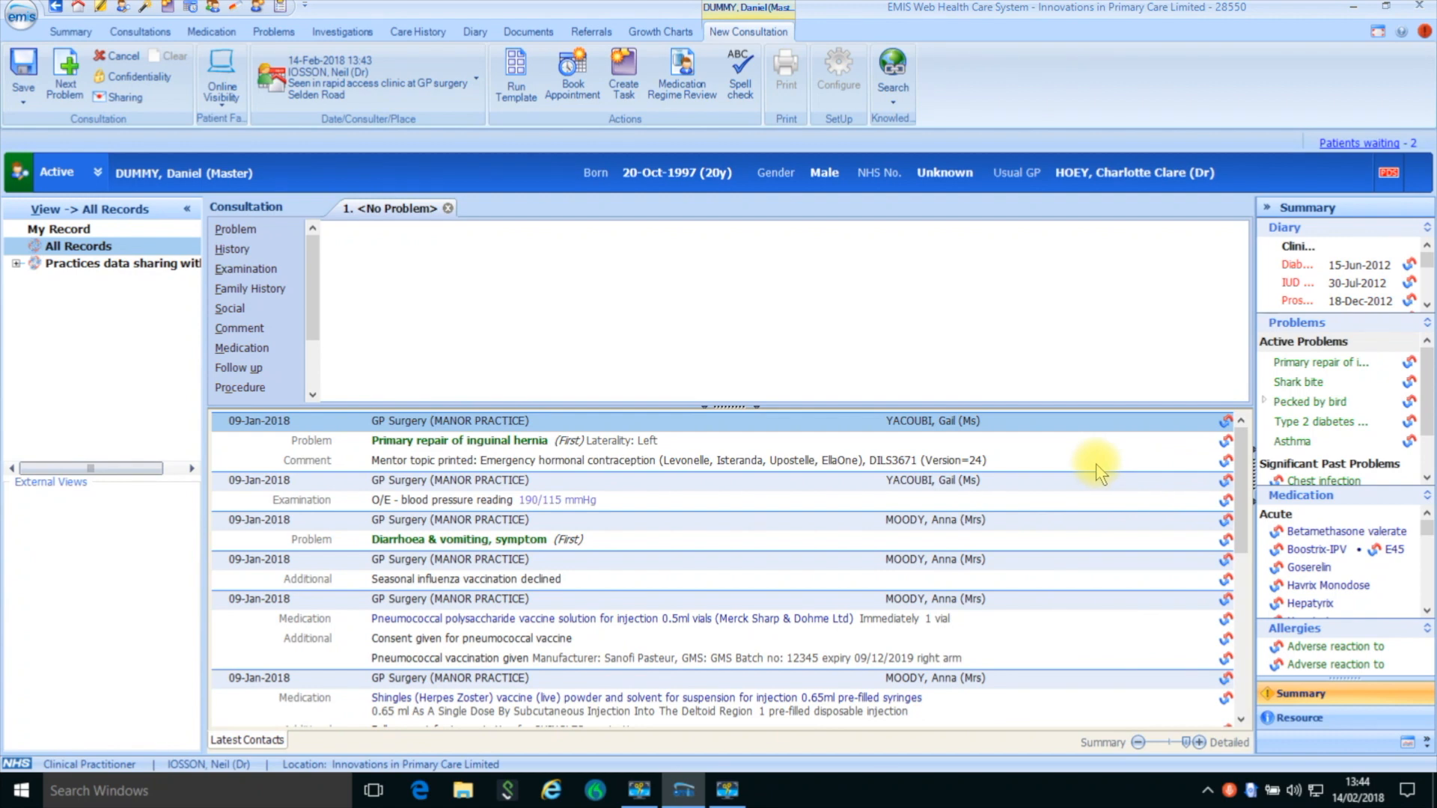
- Examine the patient's shared record: latest contacts, full consultation history, current medication and problem list
scroll(1096, 464, "down", 1)
scroll(1095, 473, "up", 1)
left_click(156, 30)
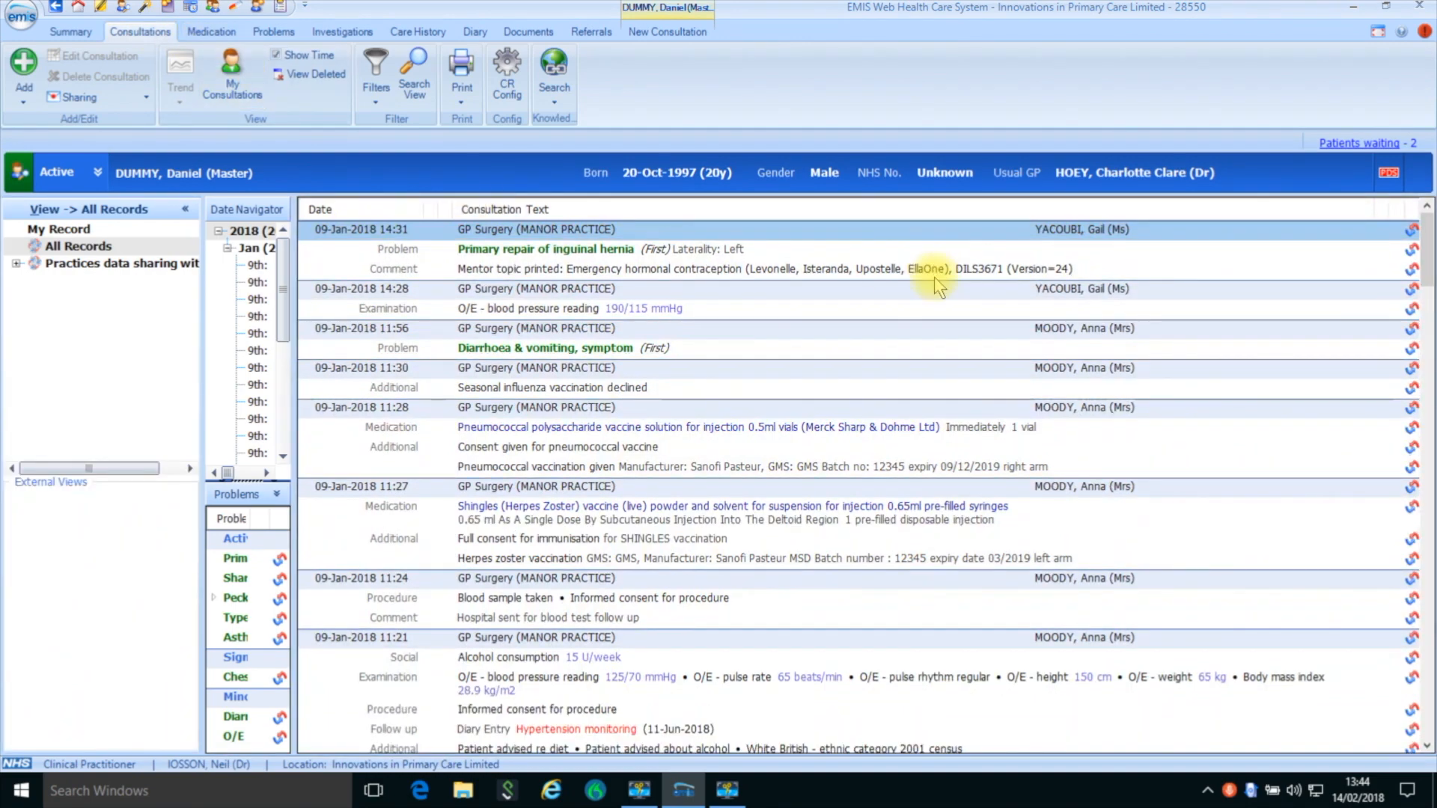
scroll(952, 343, "down", 20)
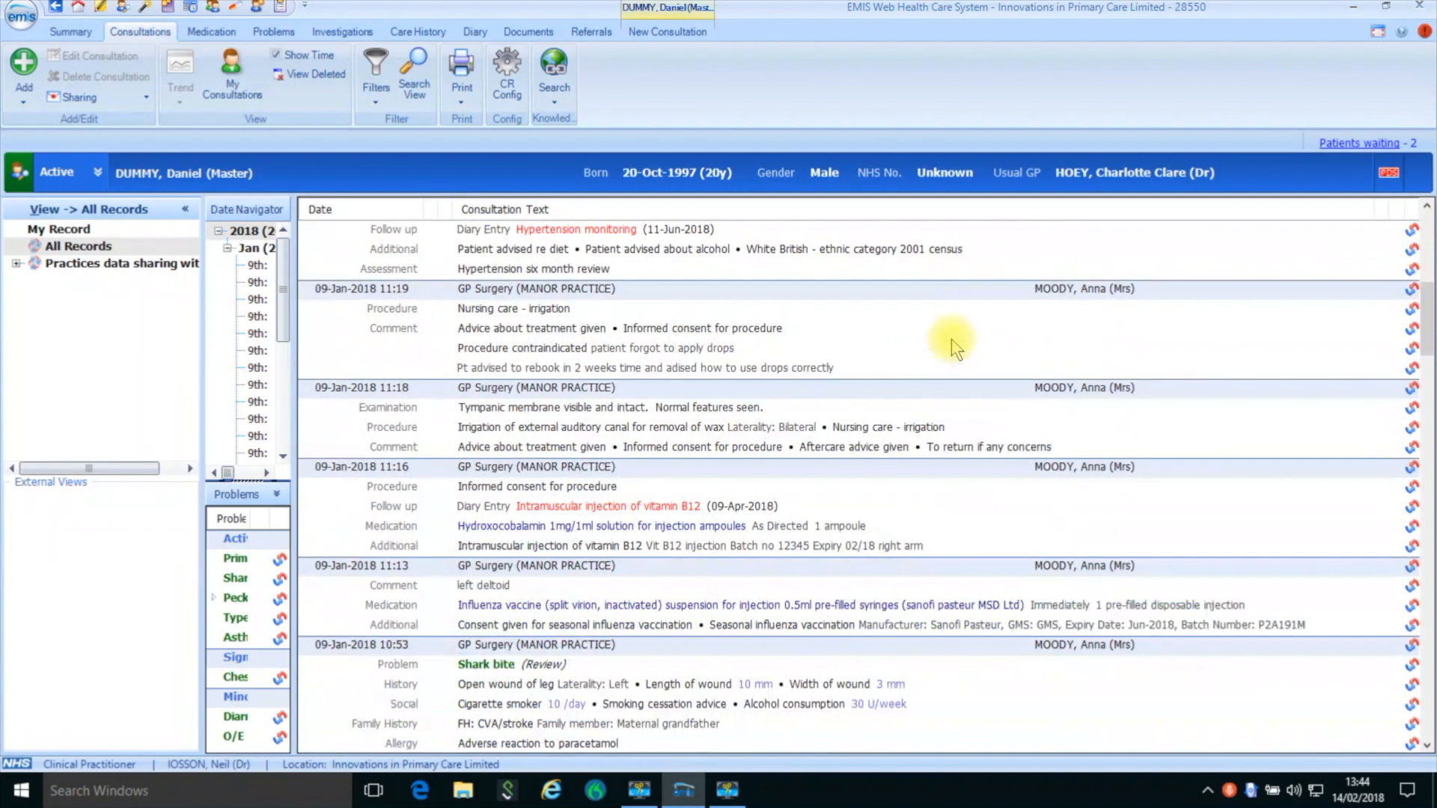
scroll(952, 346, "down", 15)
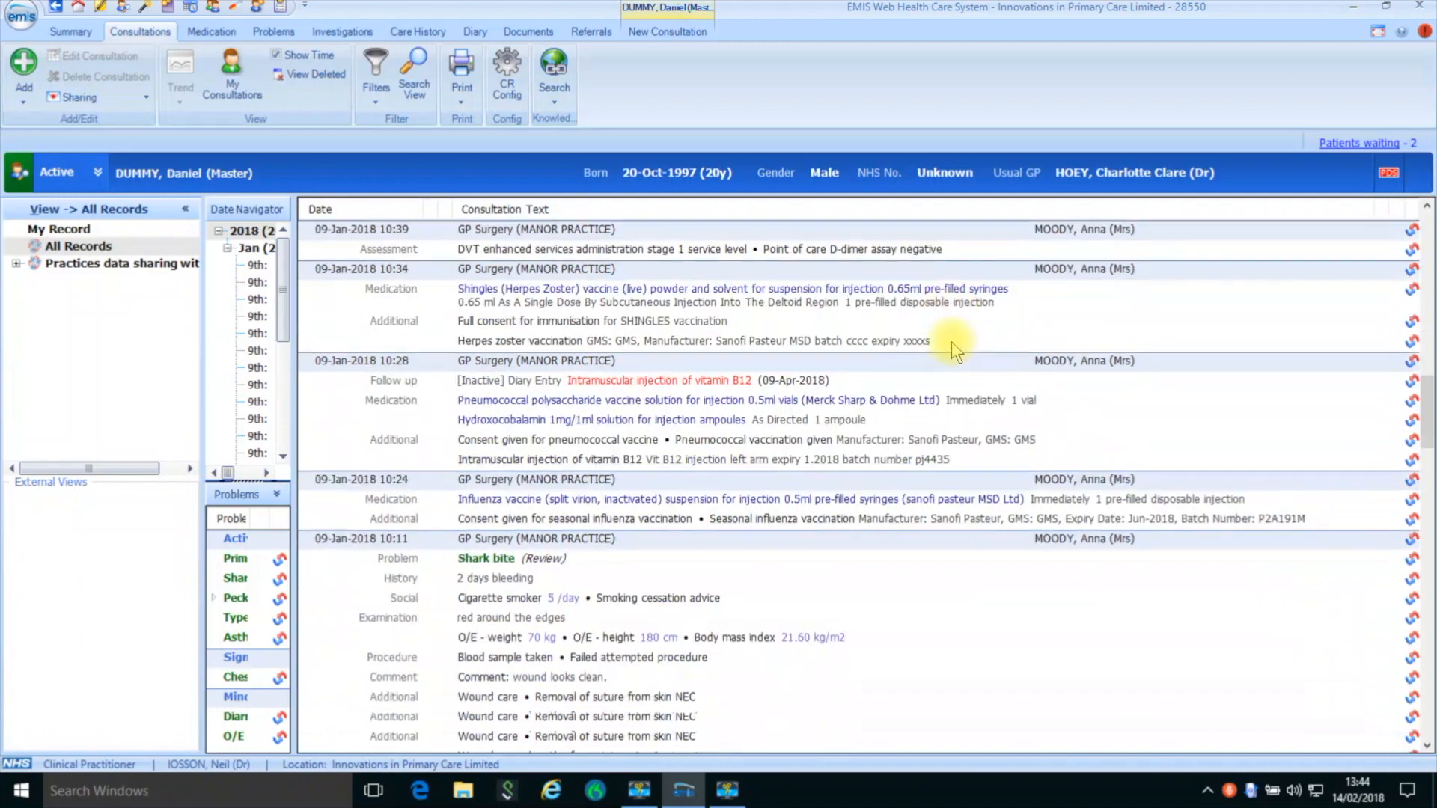
scroll(957, 351, "down", 2)
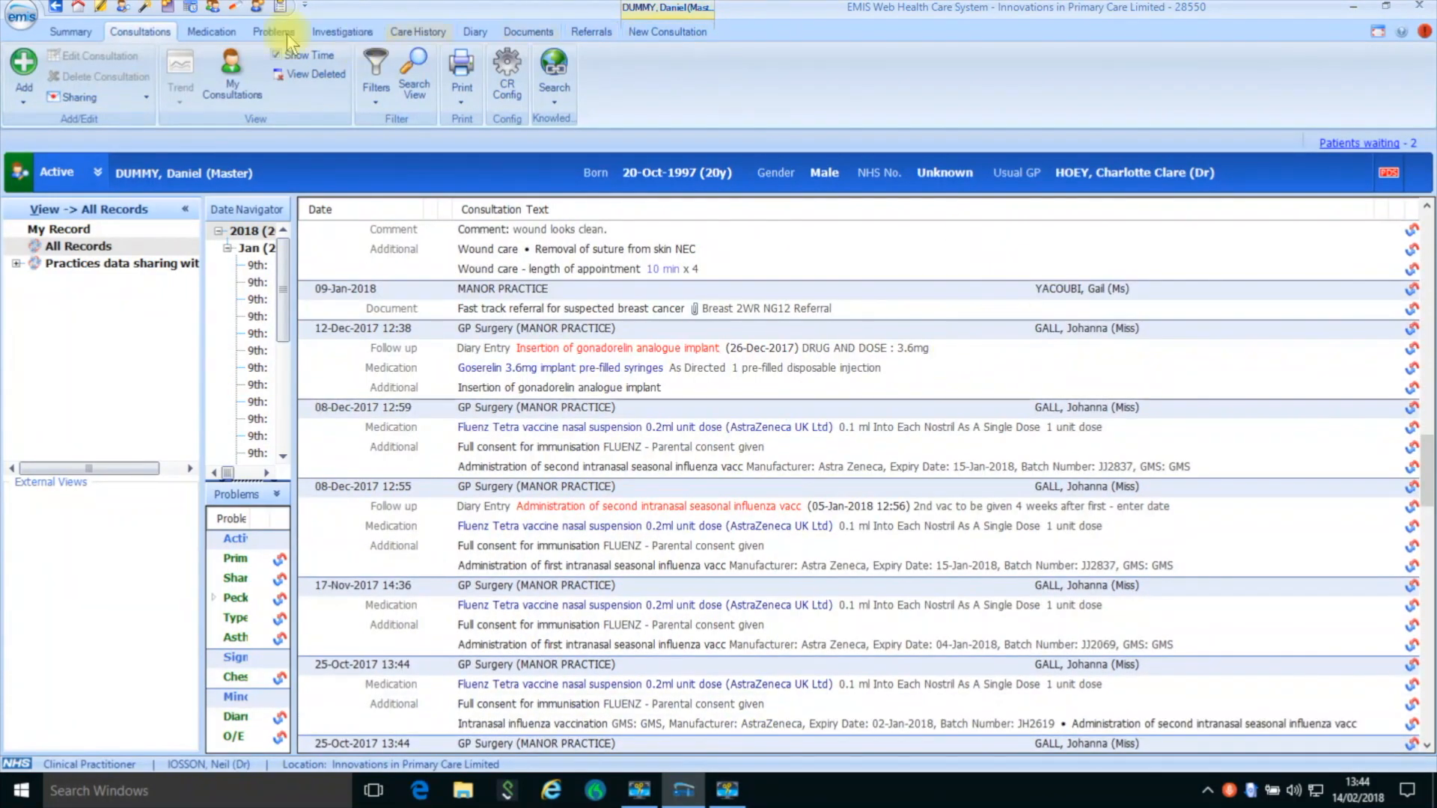
left_click(220, 34)
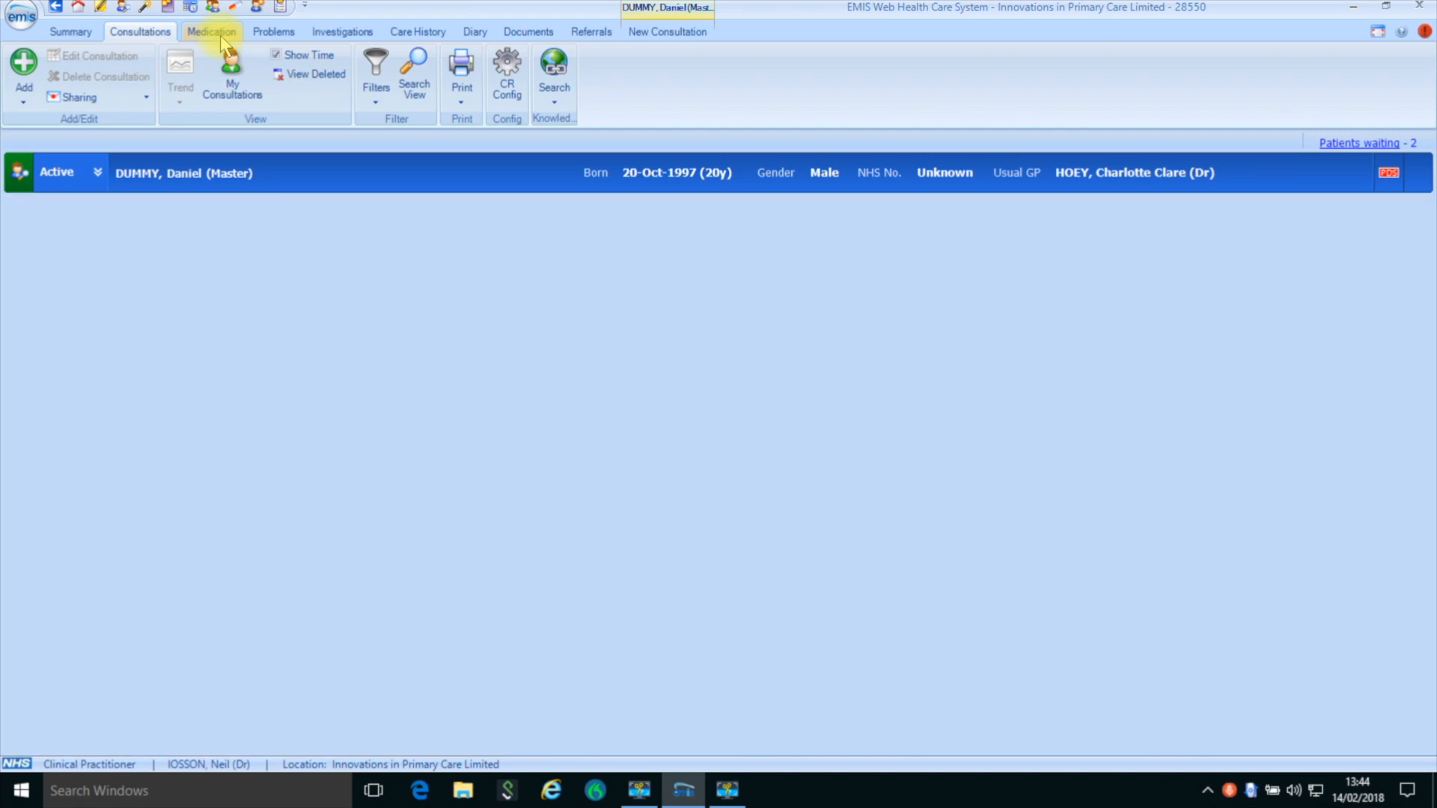
scroll(698, 338, "down", 5)
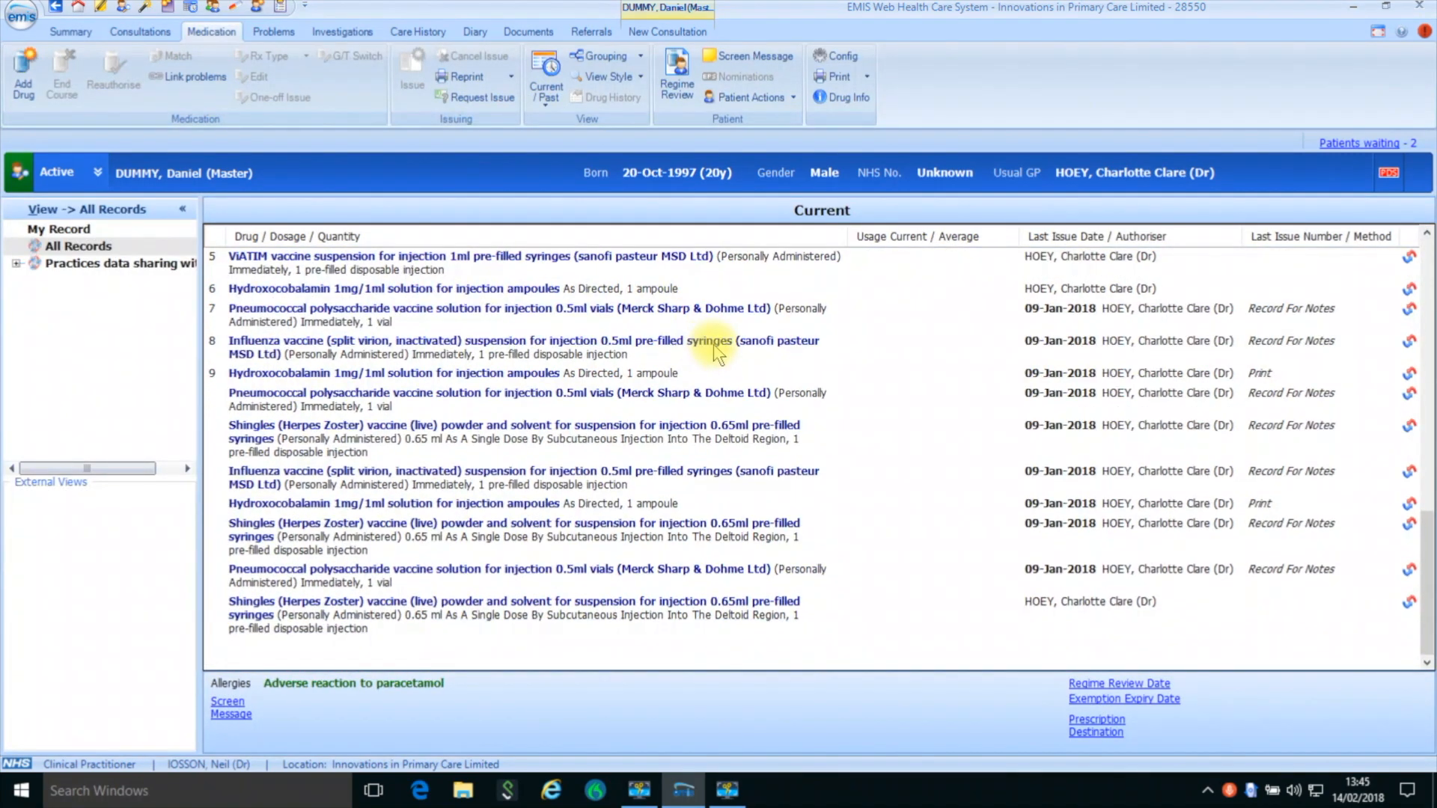
left_click(268, 30)
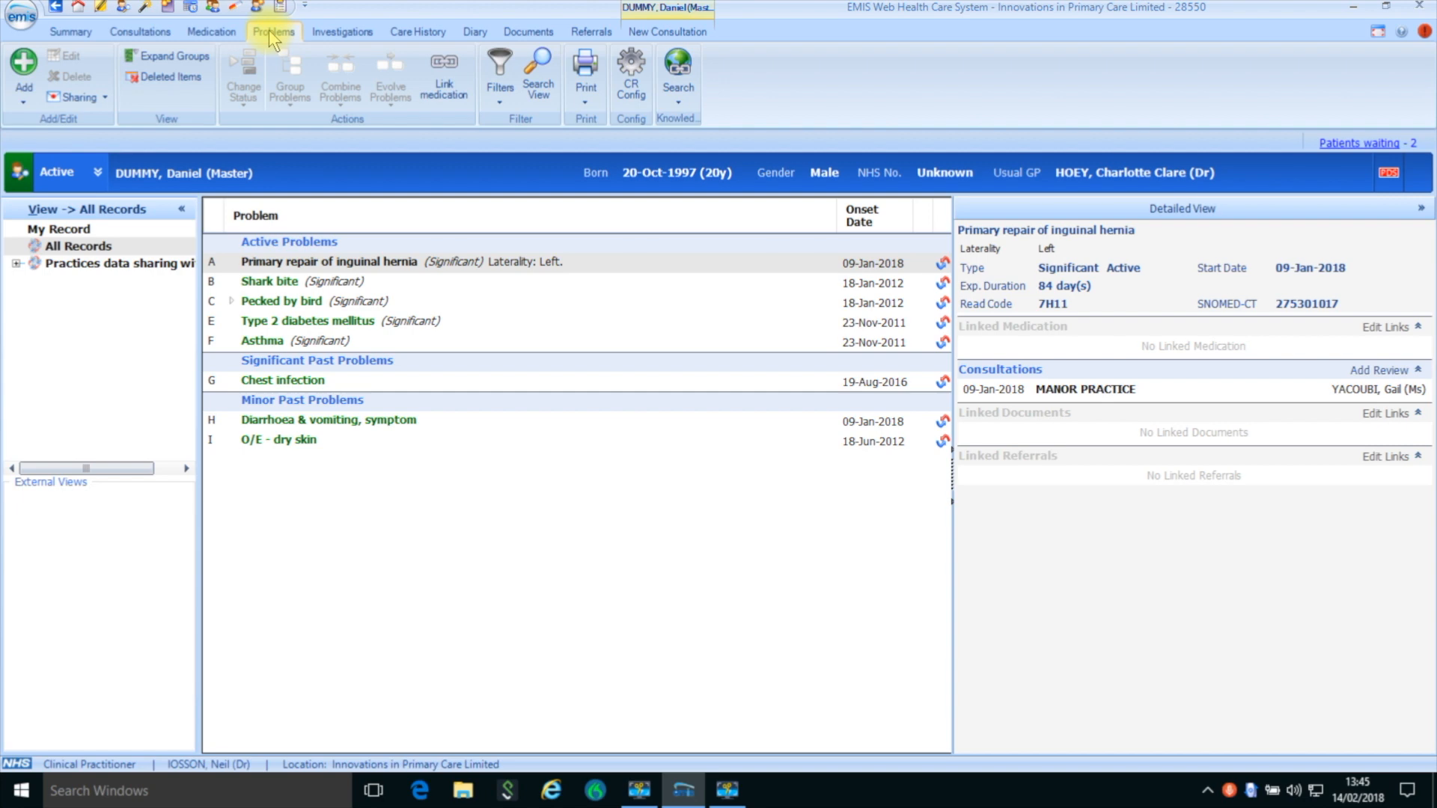
- Return to the new consultation and look up "Upper" to record Upper respiratory infection NOS as the problem
left_click(659, 9)
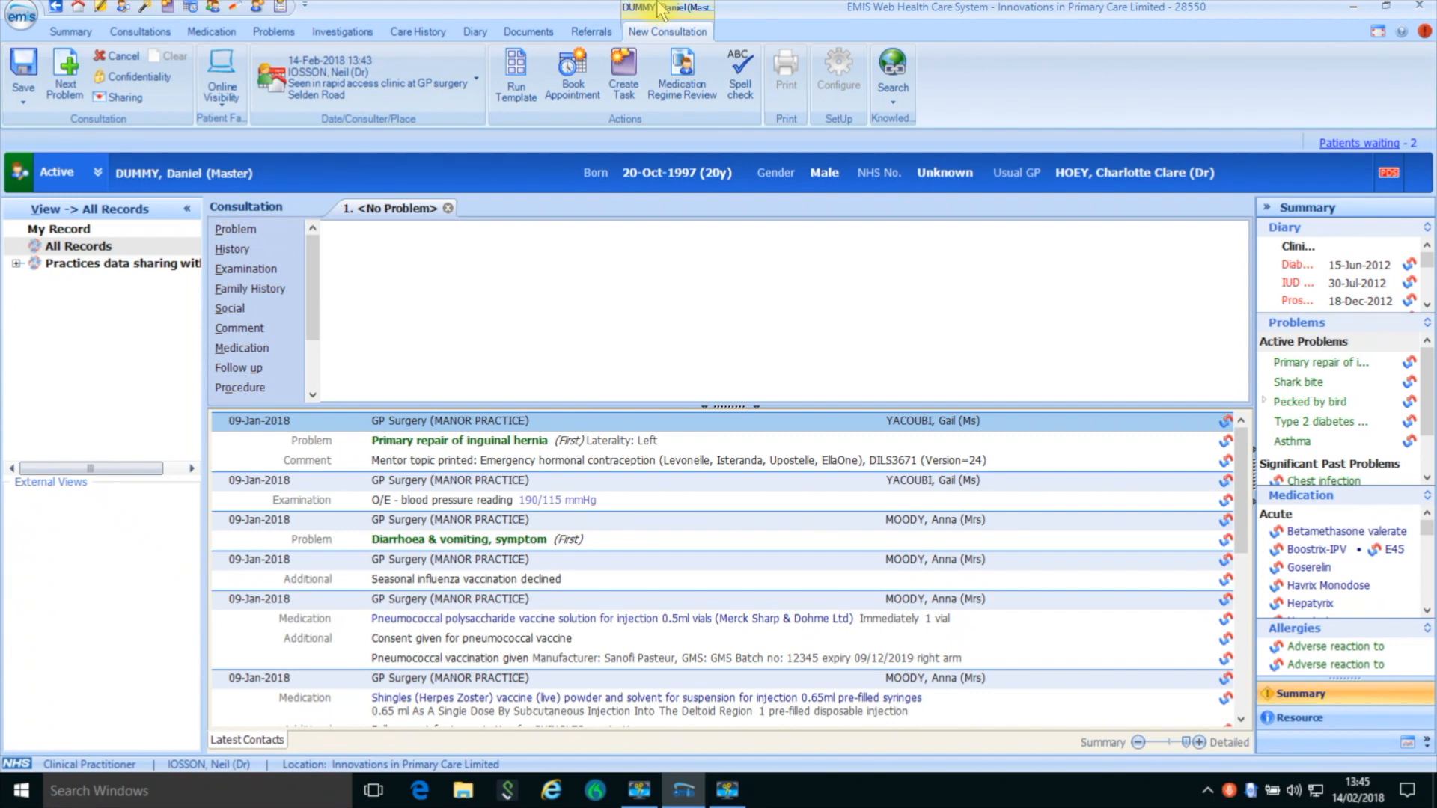
left_click(254, 228)
type("Upper")
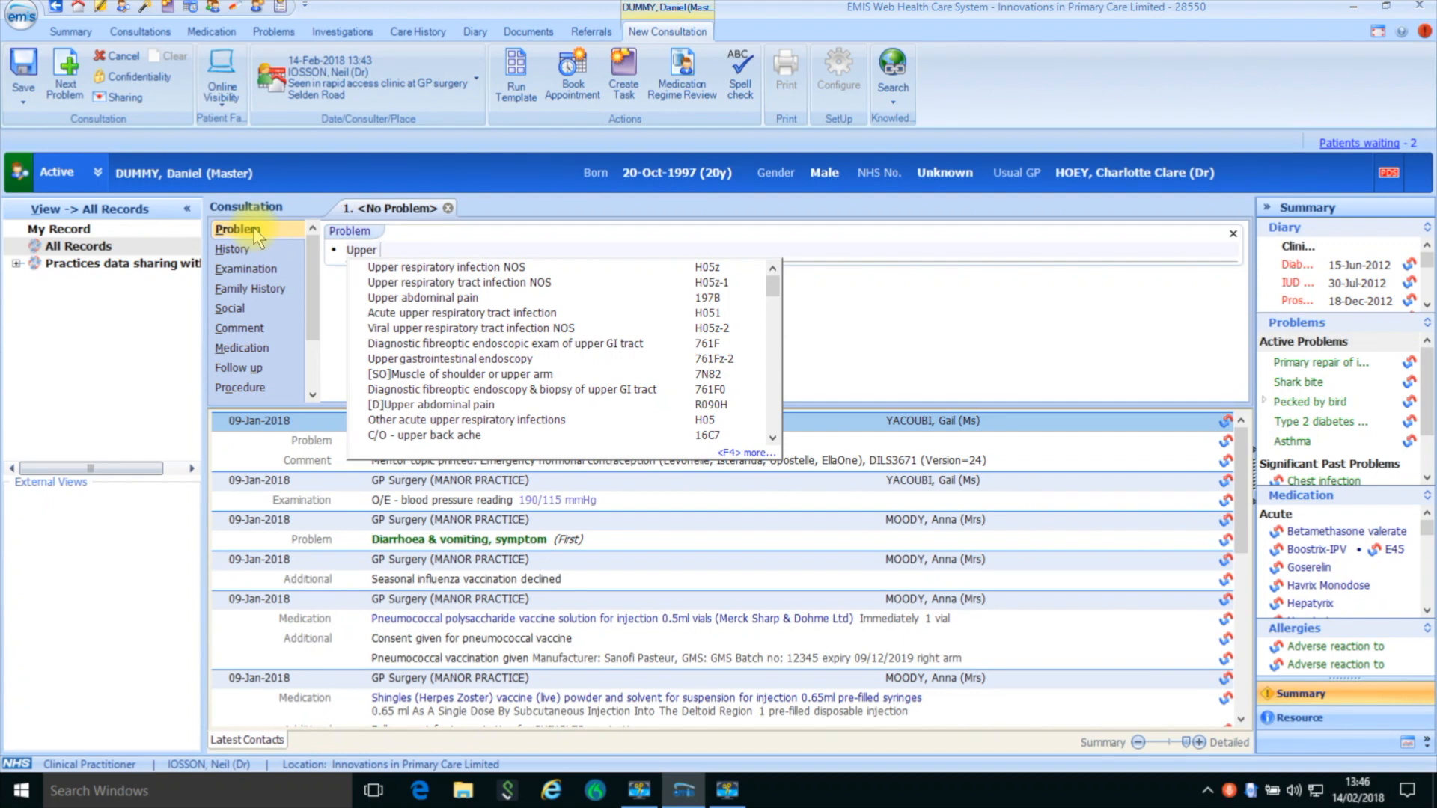
key("Down")
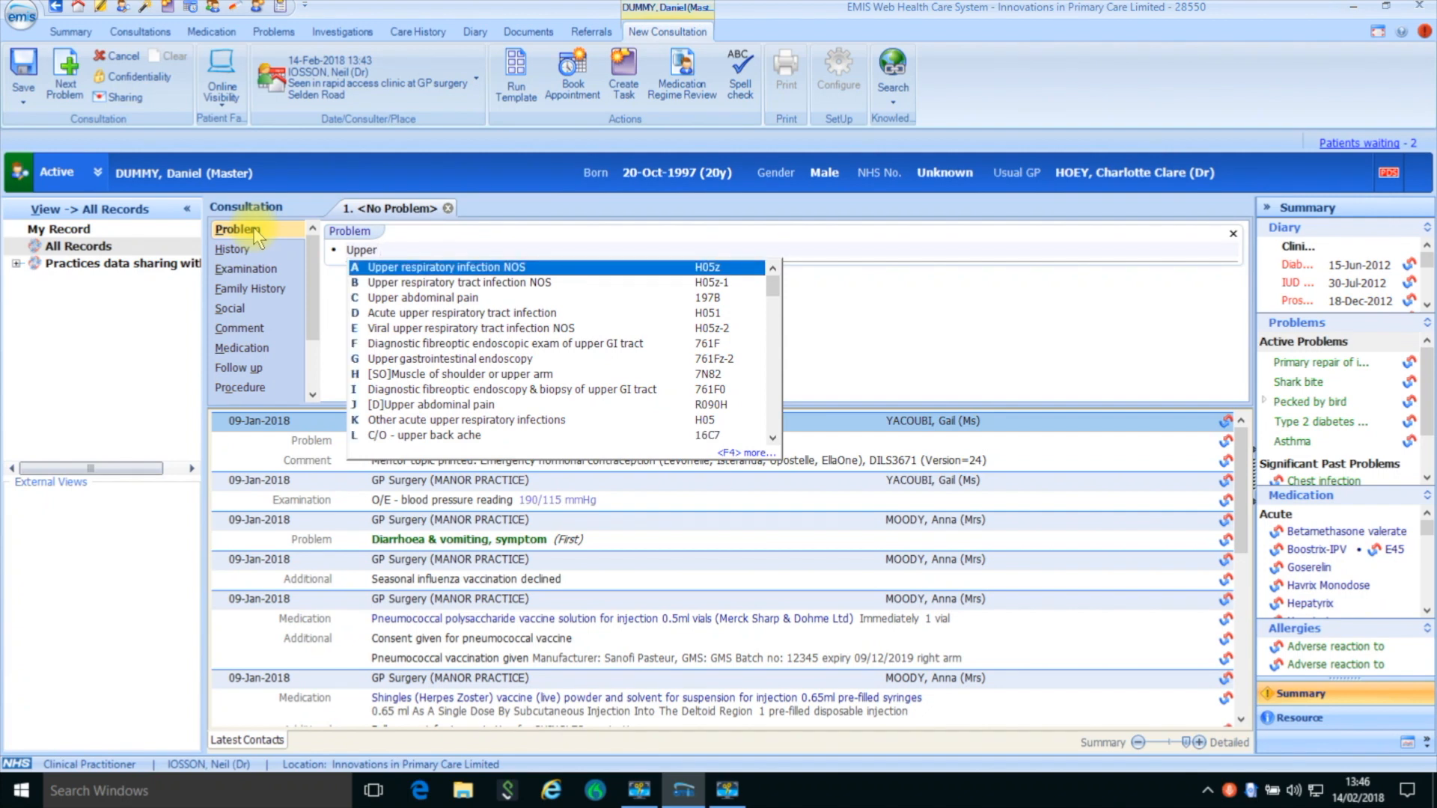
key("Return")
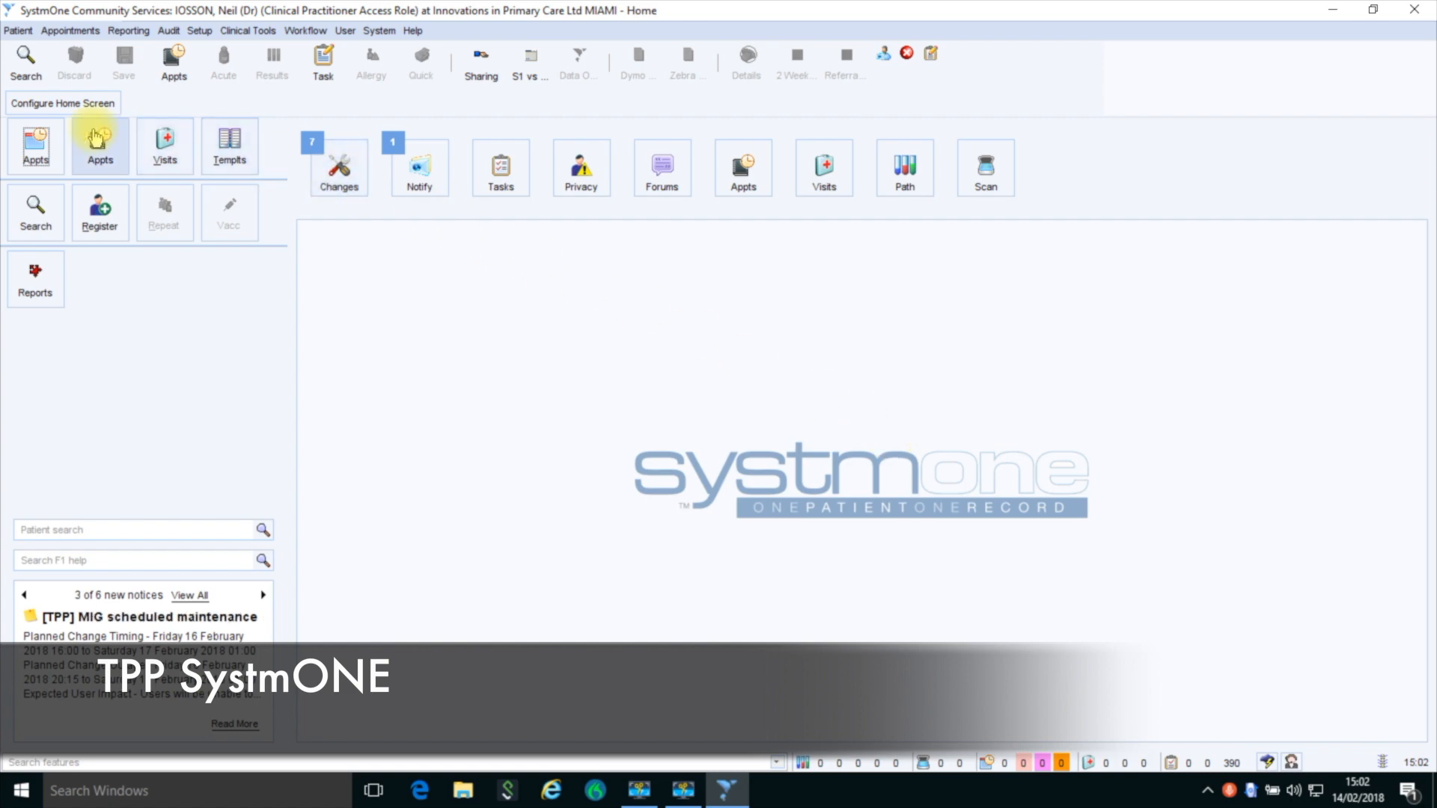
- In SystmOne, open the appointment ledger and start a consultation for the 15:00 headache appointment in Arun Miami Weekday Clinic 2
left_click(97, 139)
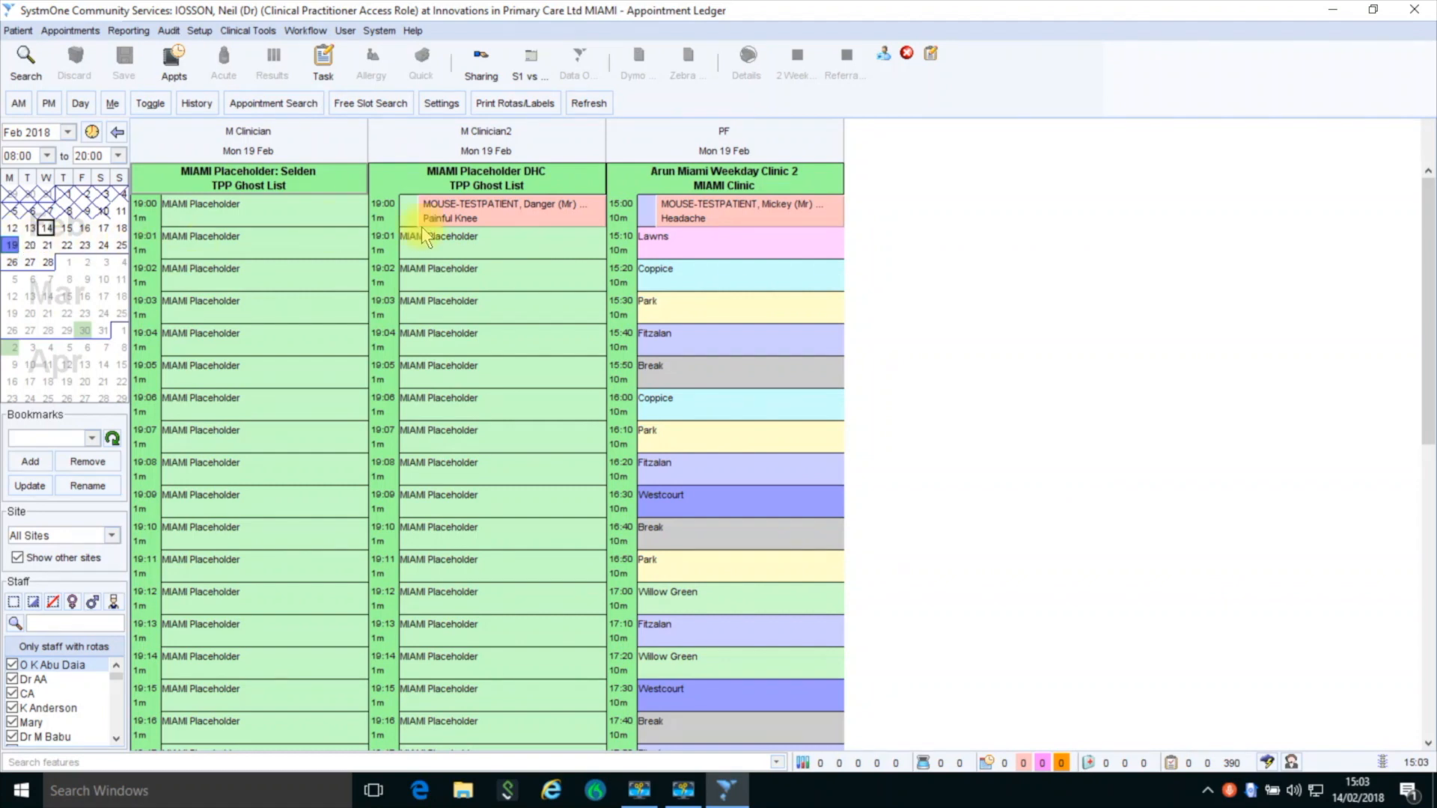
mouse_move(462, 226)
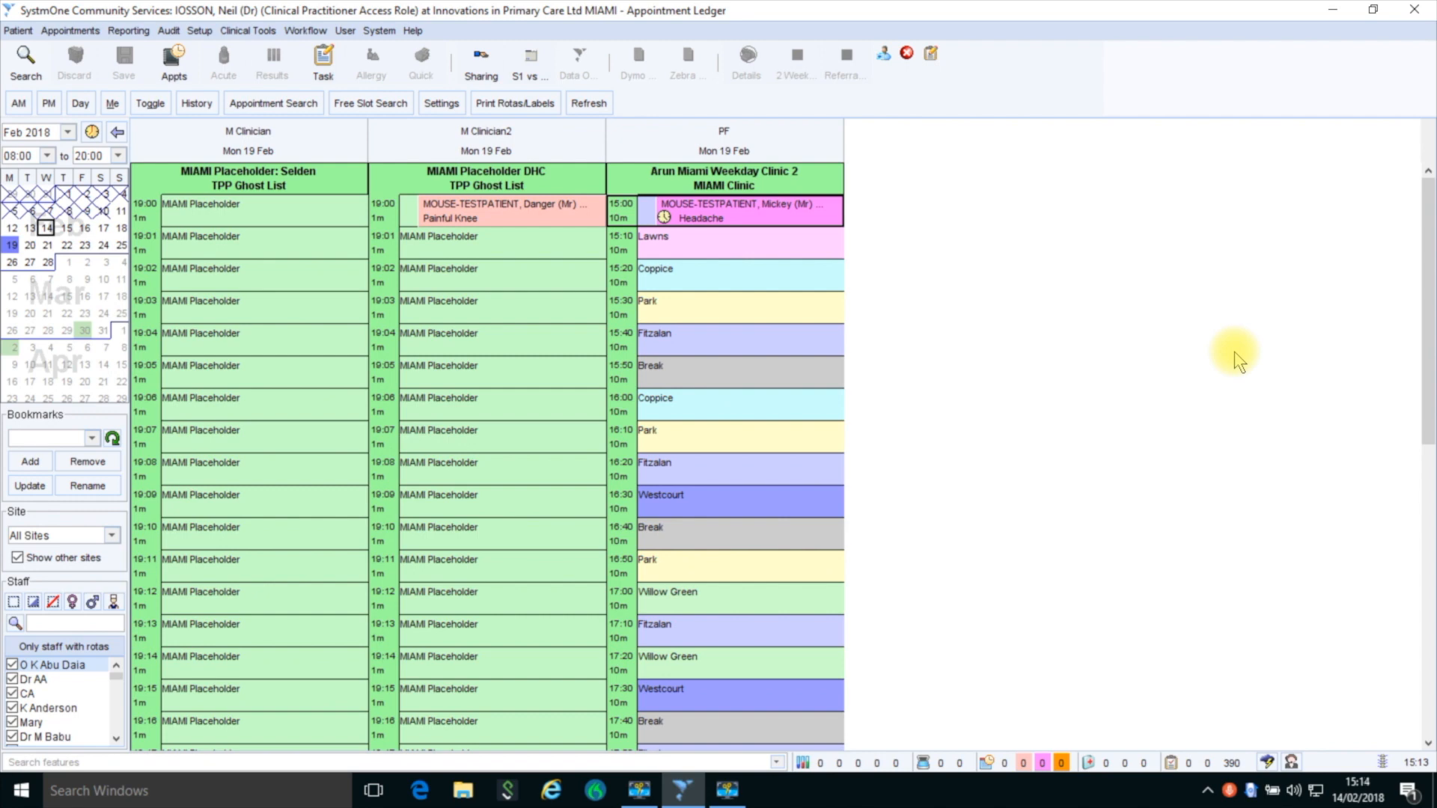
right_click(760, 217)
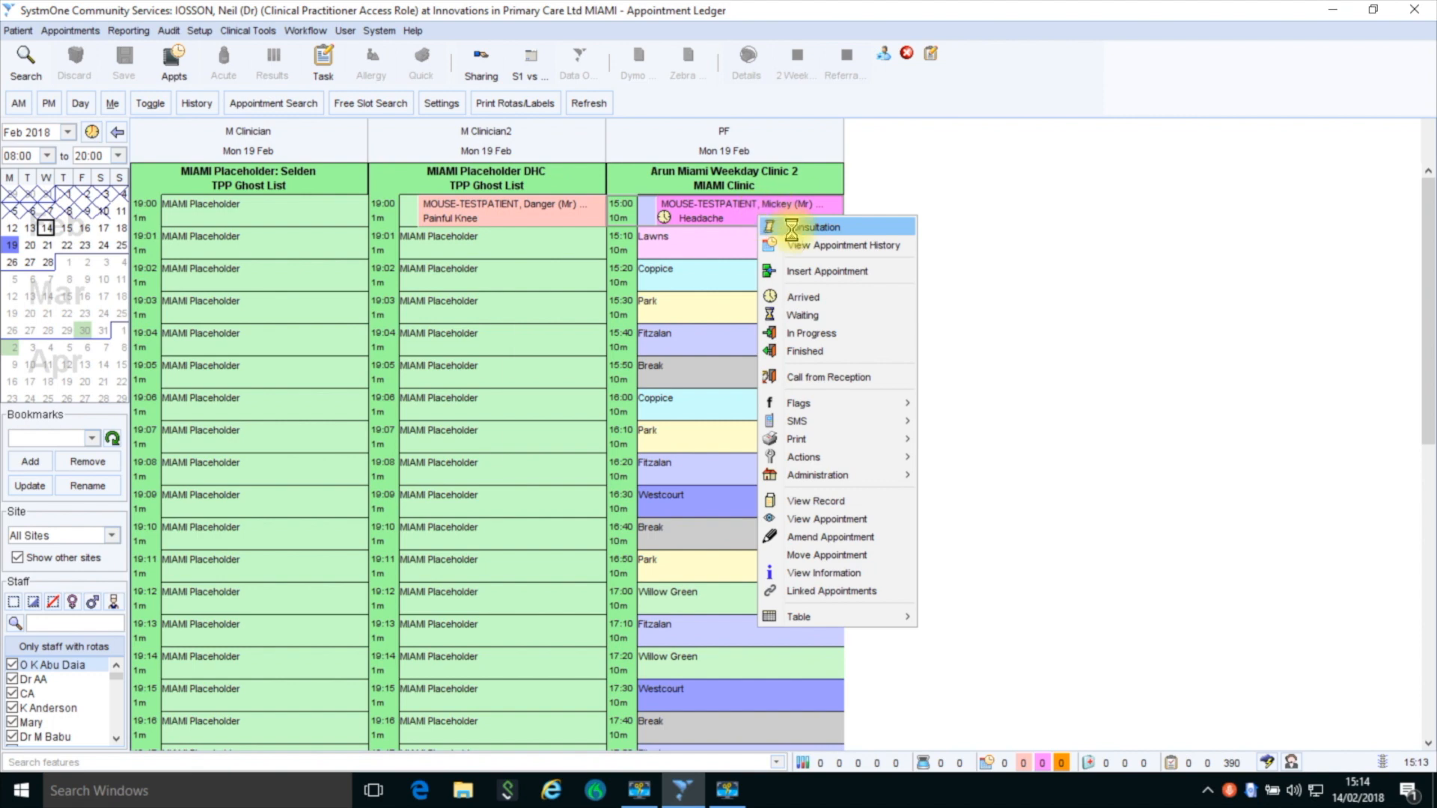
left_click(801, 226)
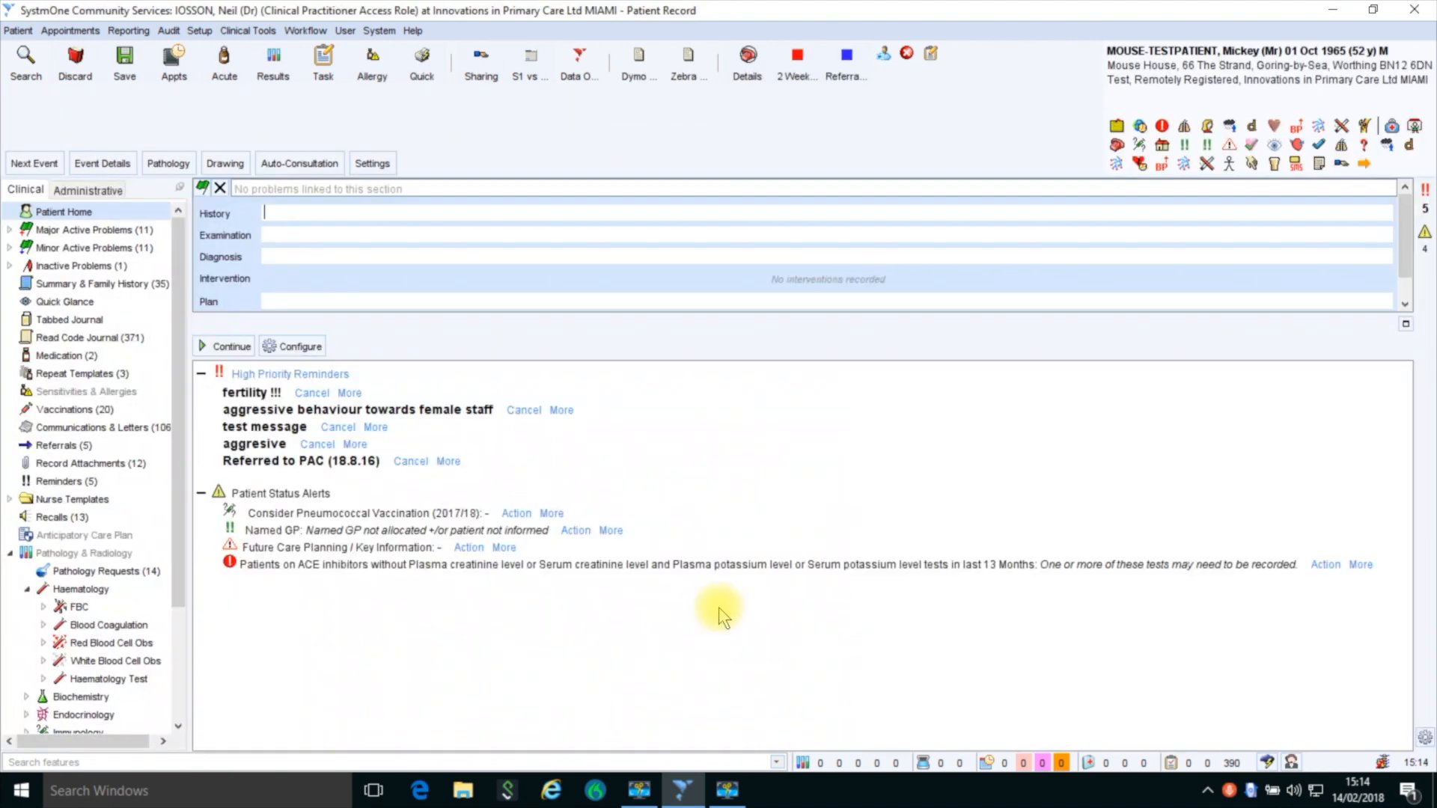
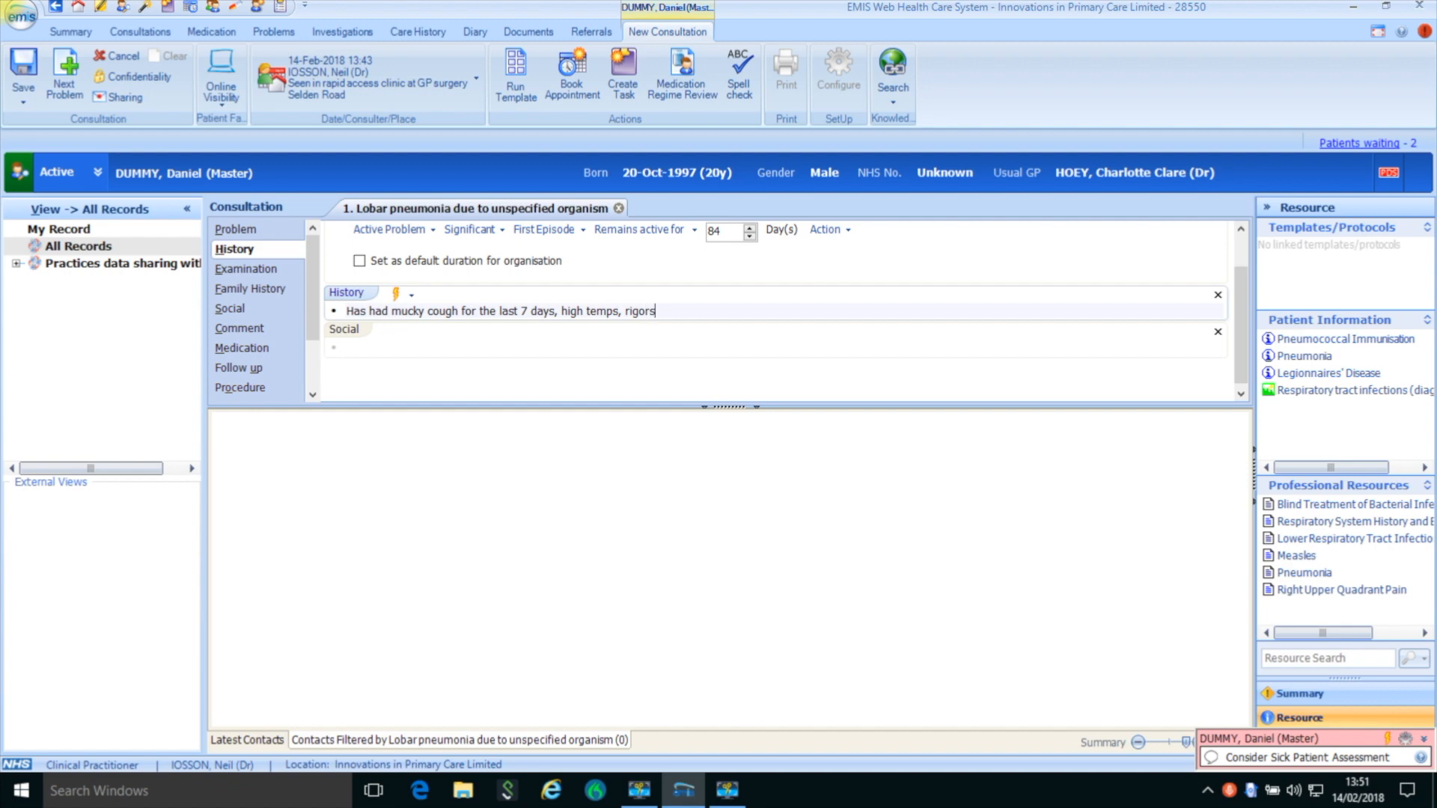
- In the lobar pneumonia consultation, finish the history with ", feels terrible" and record Postman under Social
type(", feels terrible")
left_click(408, 349)
type("post")
key("Down")
key("Down")
key("Down")
key("Down")
key("Down")
key("Down")
key("Return")
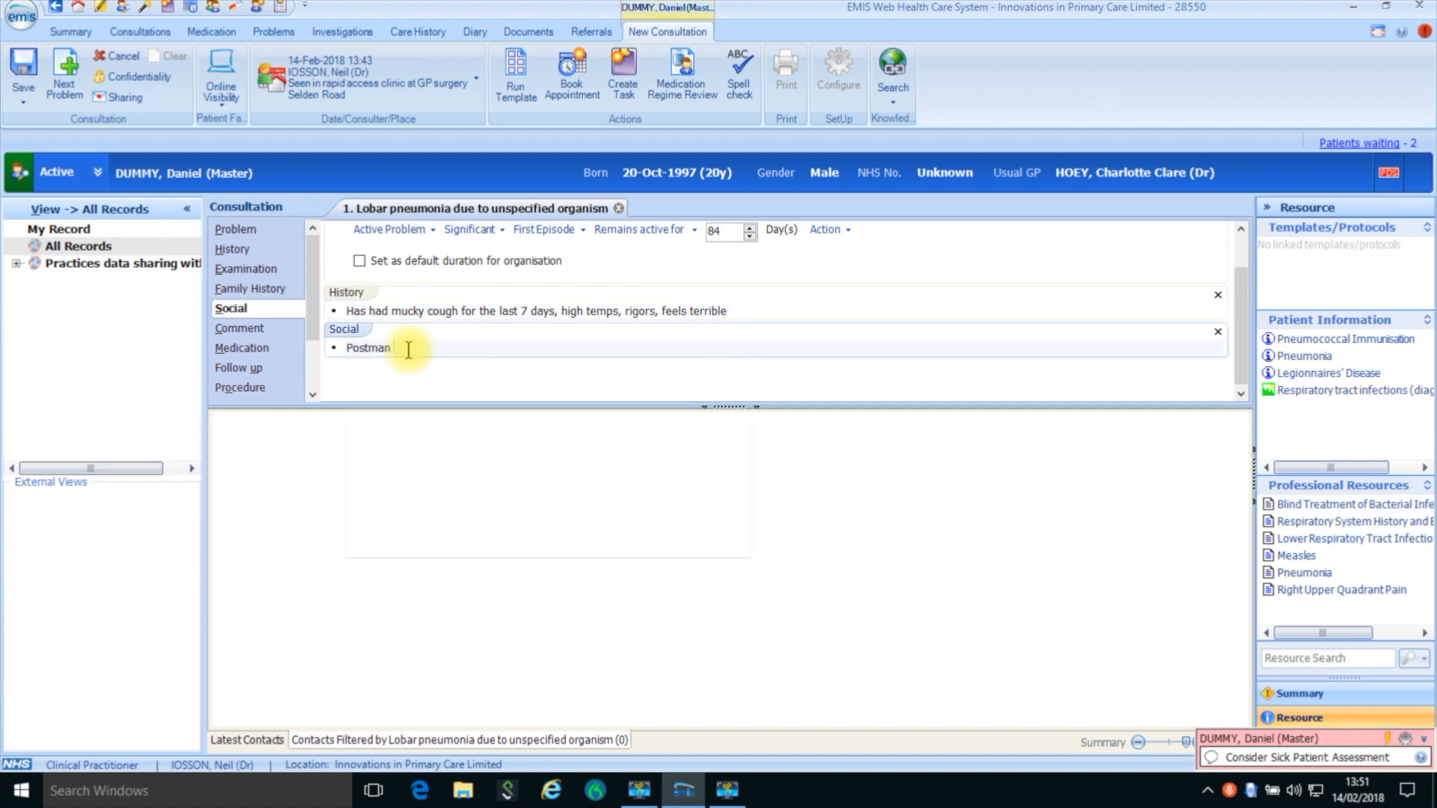
- Add an Examination section to the consultation and launch the Fever and Infection Template protocol
left_click(286, 271)
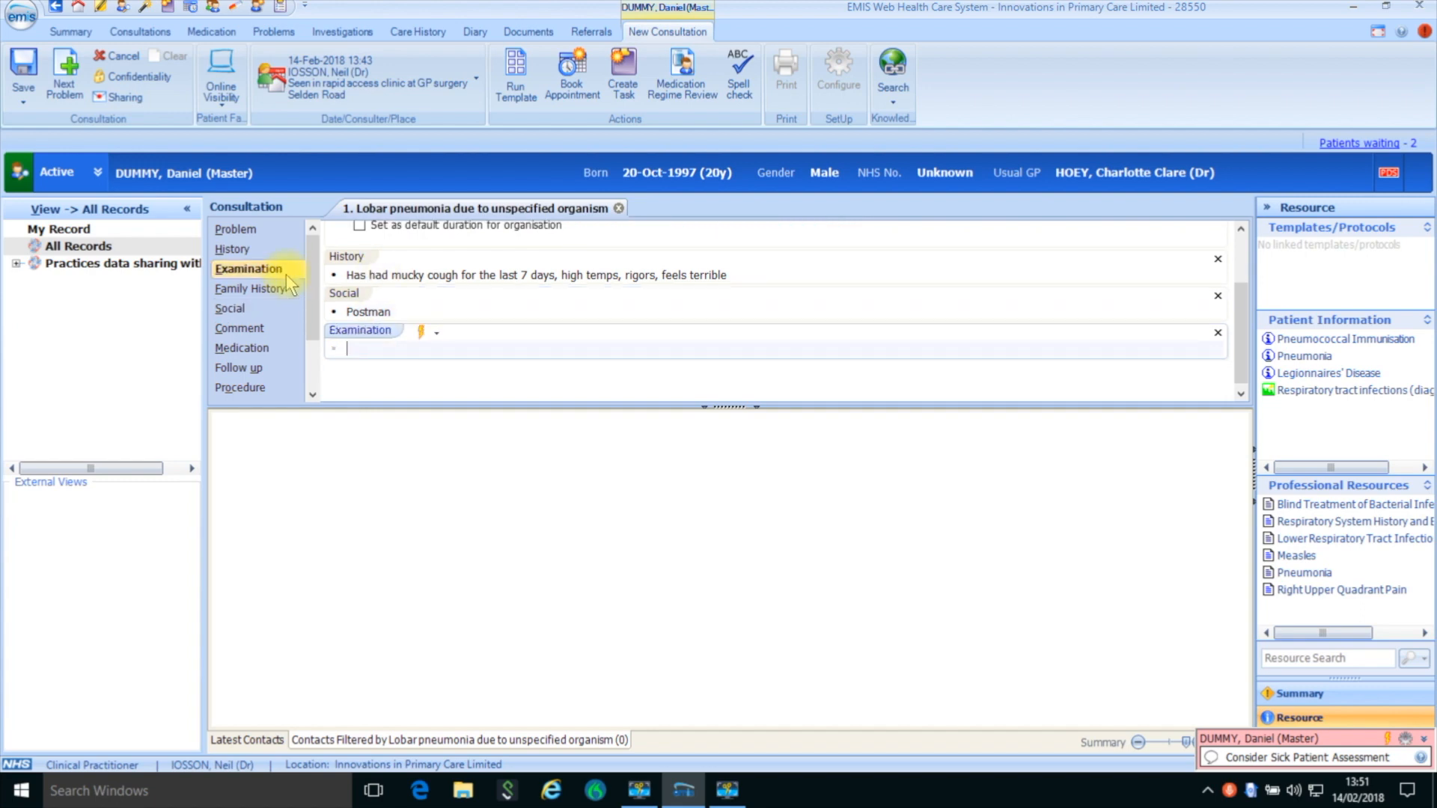
key("F12")
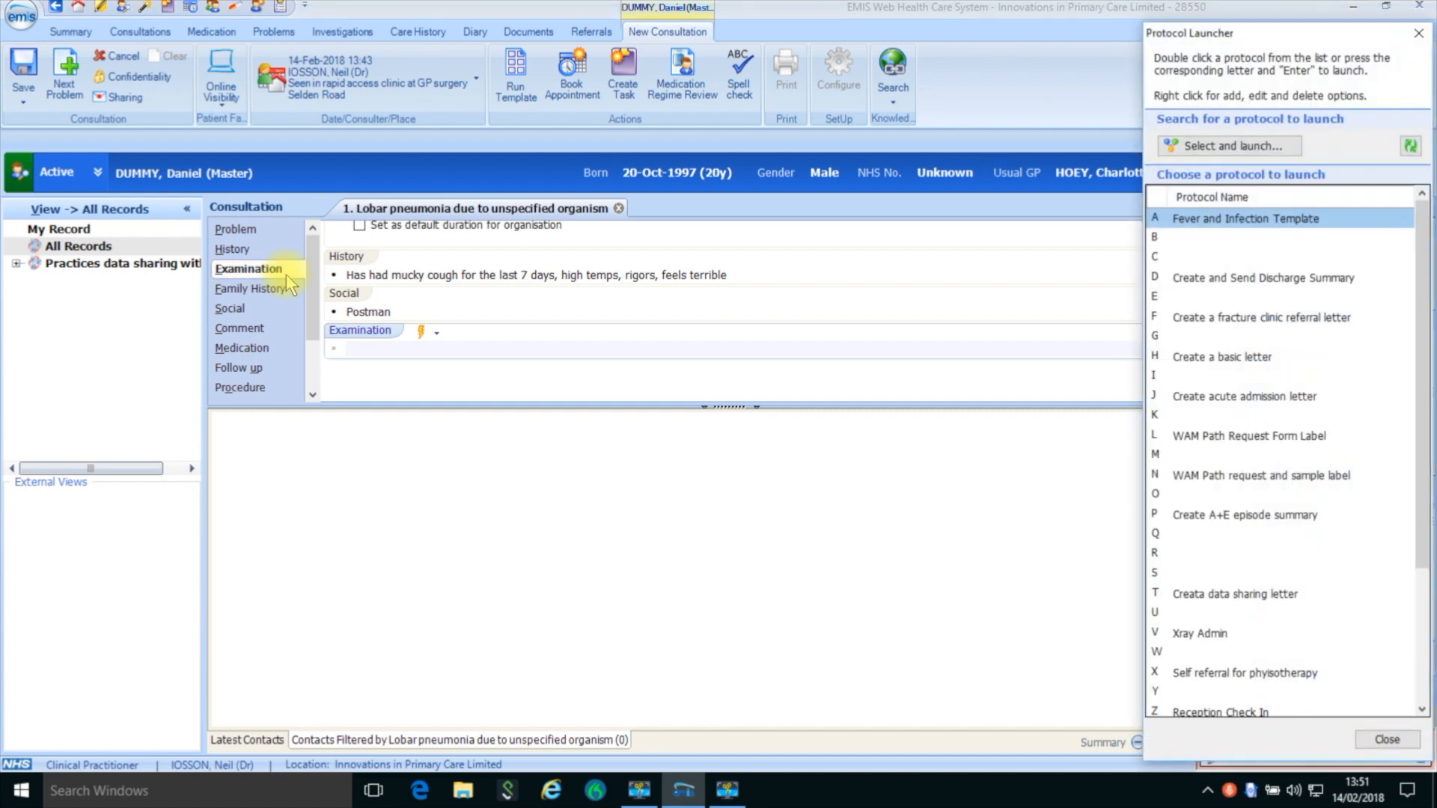
double_click(1217, 218)
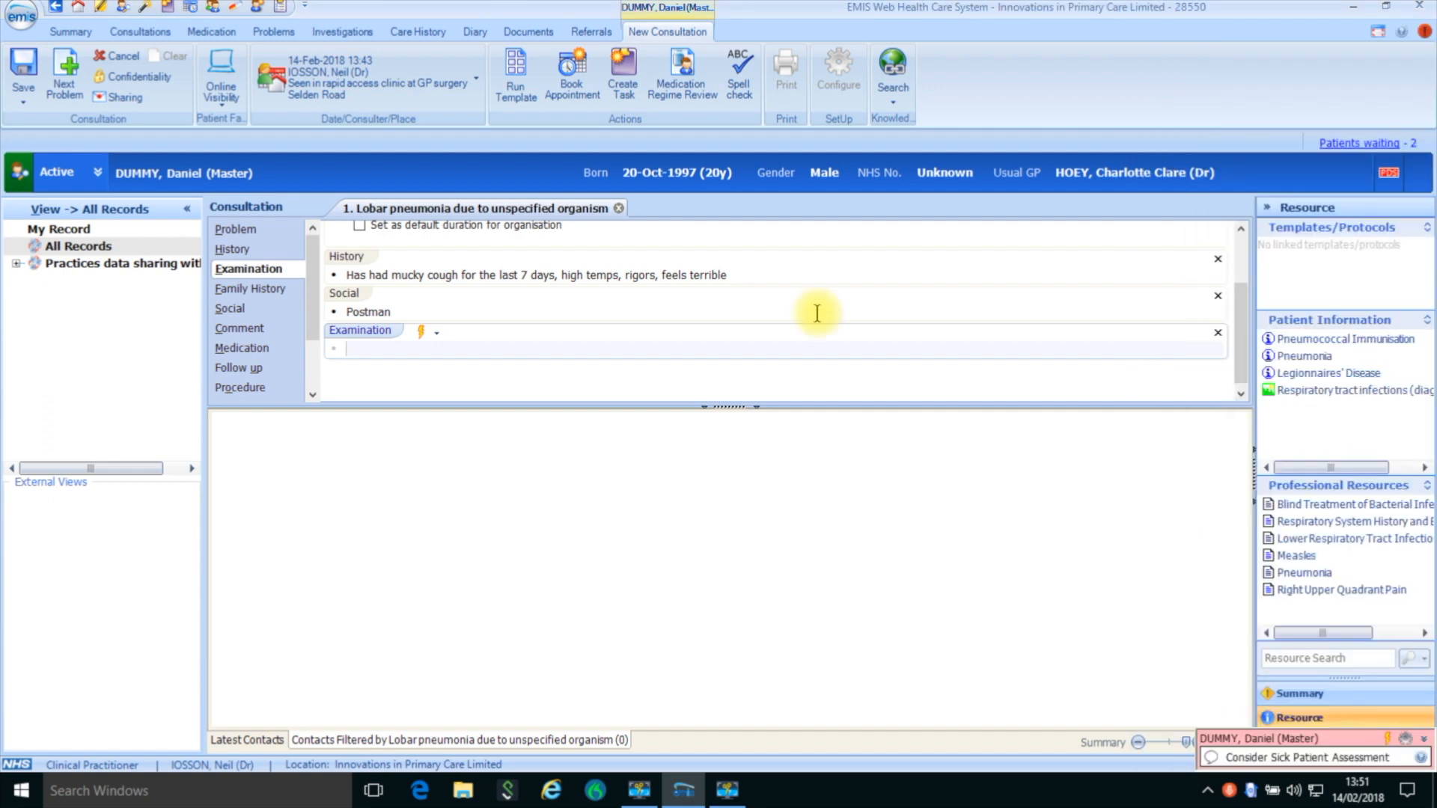
key("F12")
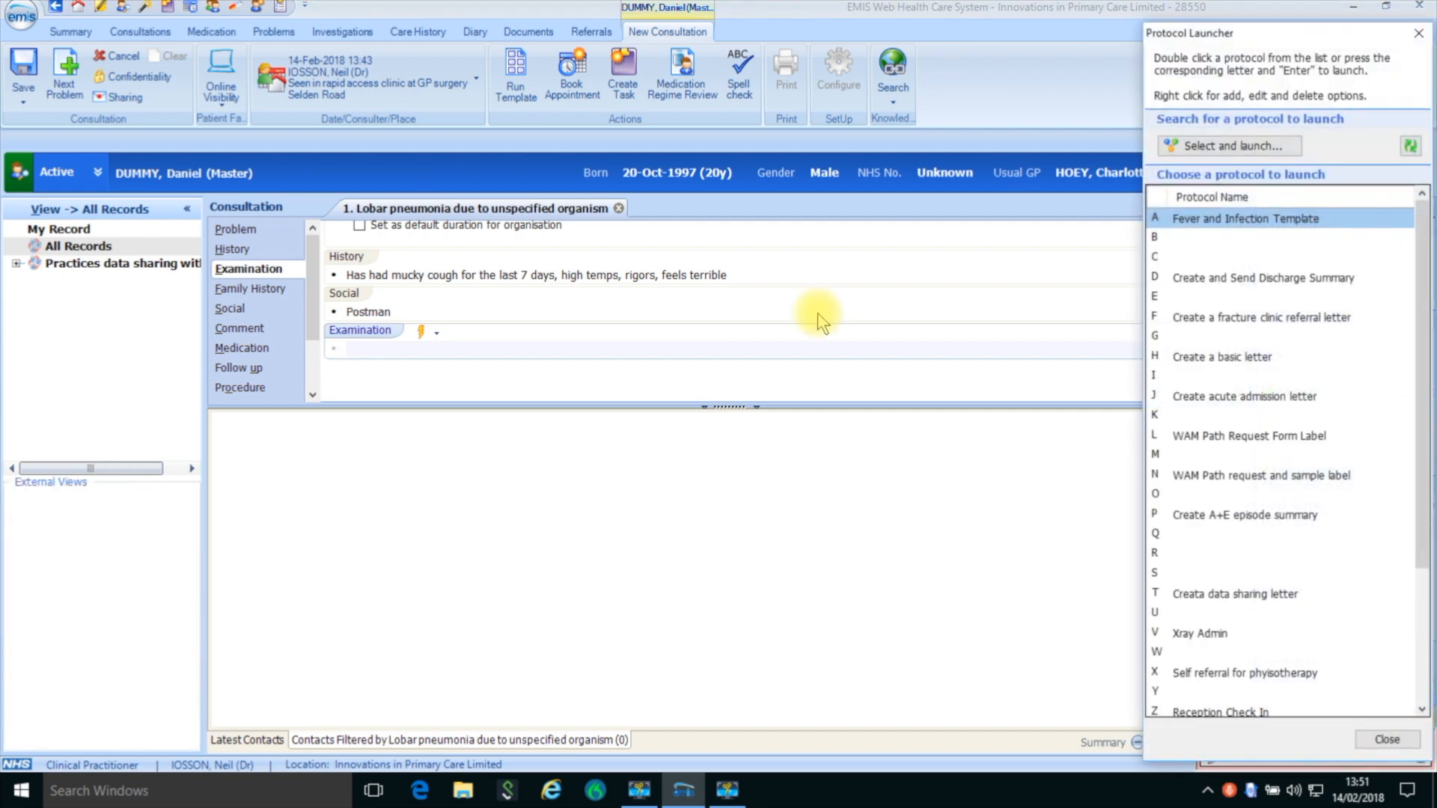
double_click(1183, 219)
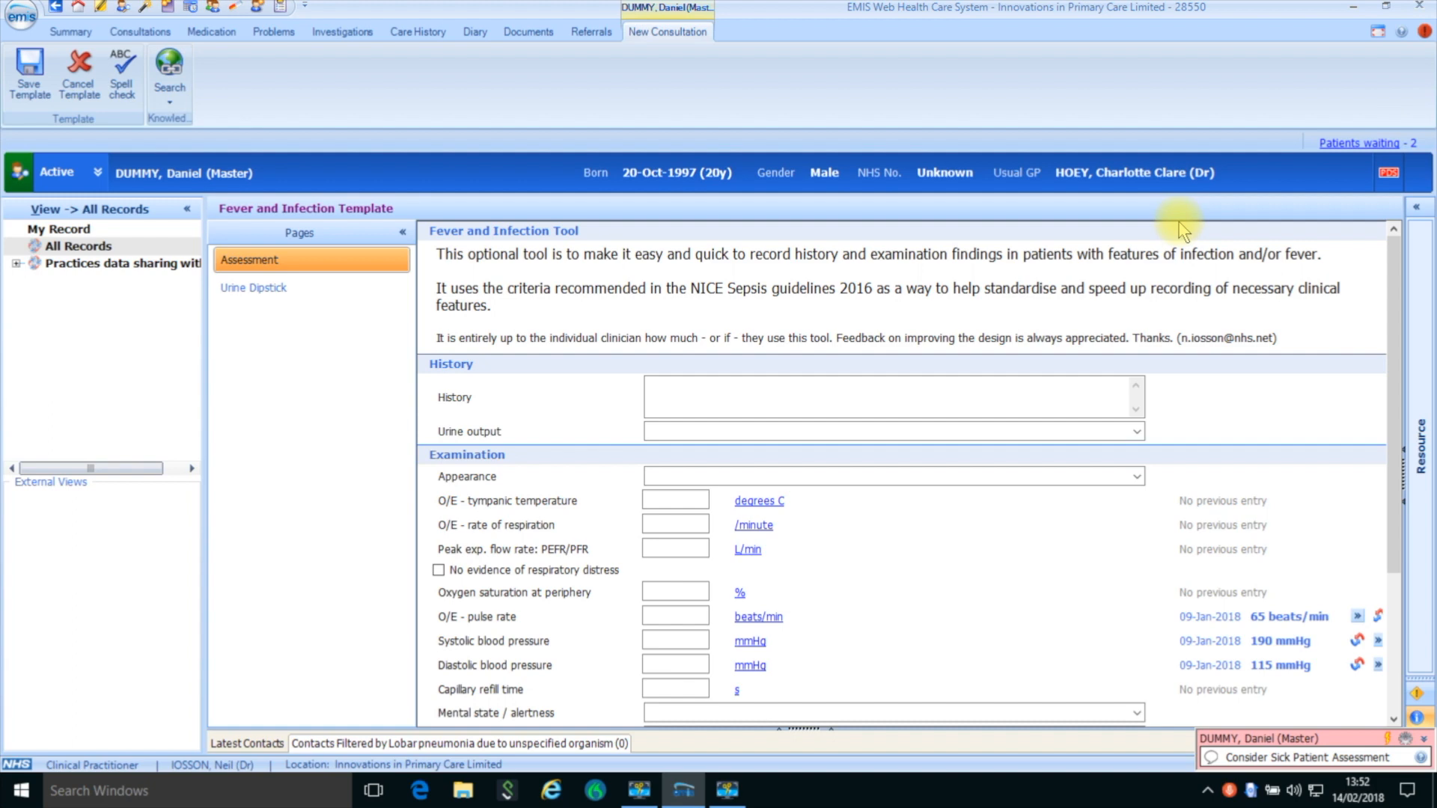
- Record temperature 38.7, respiration 24, no evidence of respiratory distress, oxygen saturation 96, pulse 98, blood pressure 132/77 and capillary refill 2
scroll(1394, 314, "down", 3)
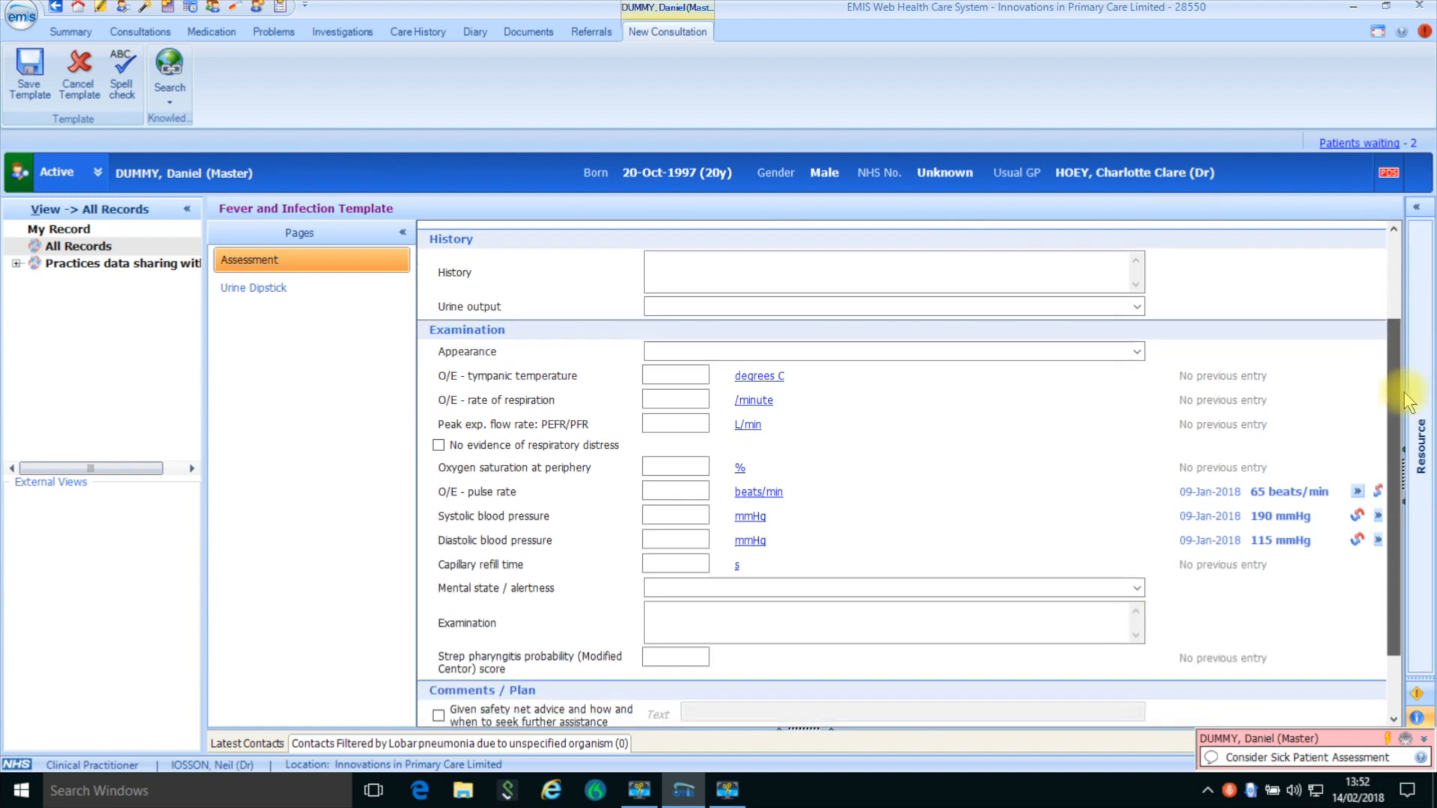
scroll(1405, 397, "down", 1)
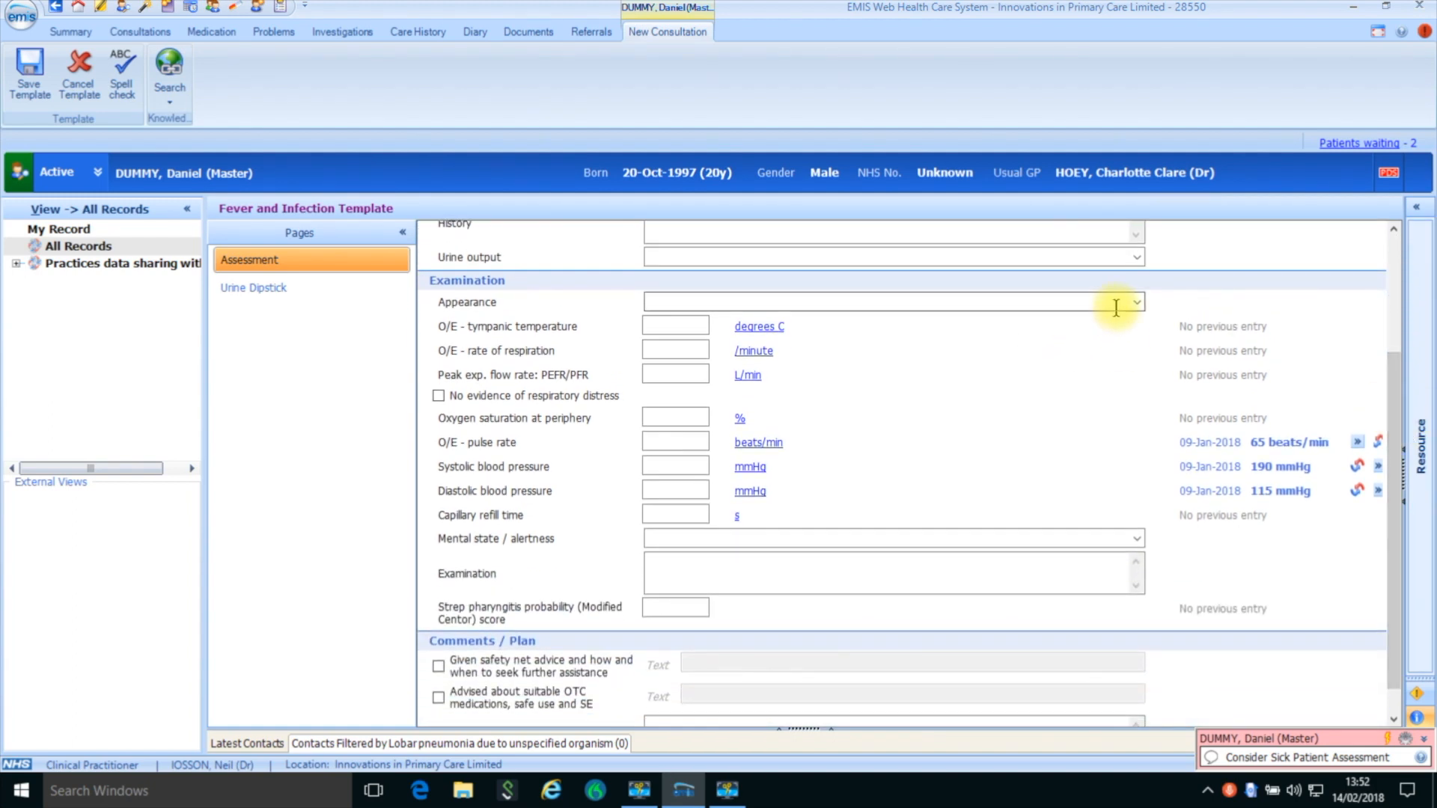
left_click(693, 328)
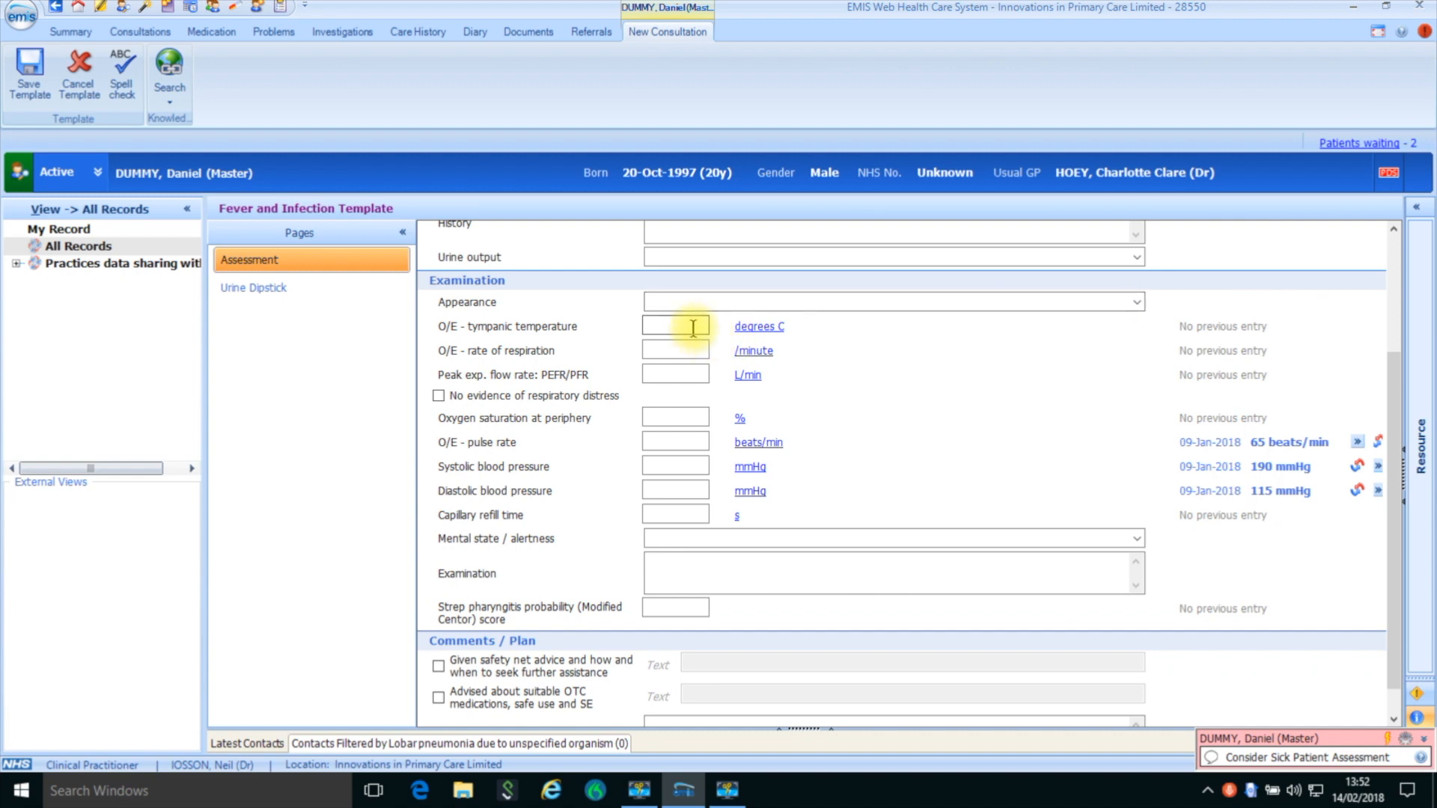
type("38.7")
left_click(683, 350)
type("24")
left_click(439, 396)
left_click(661, 415)
type("96")
left_click(671, 439)
type("98")
key("Tab")
type("77")
key("Tab")
type("2")
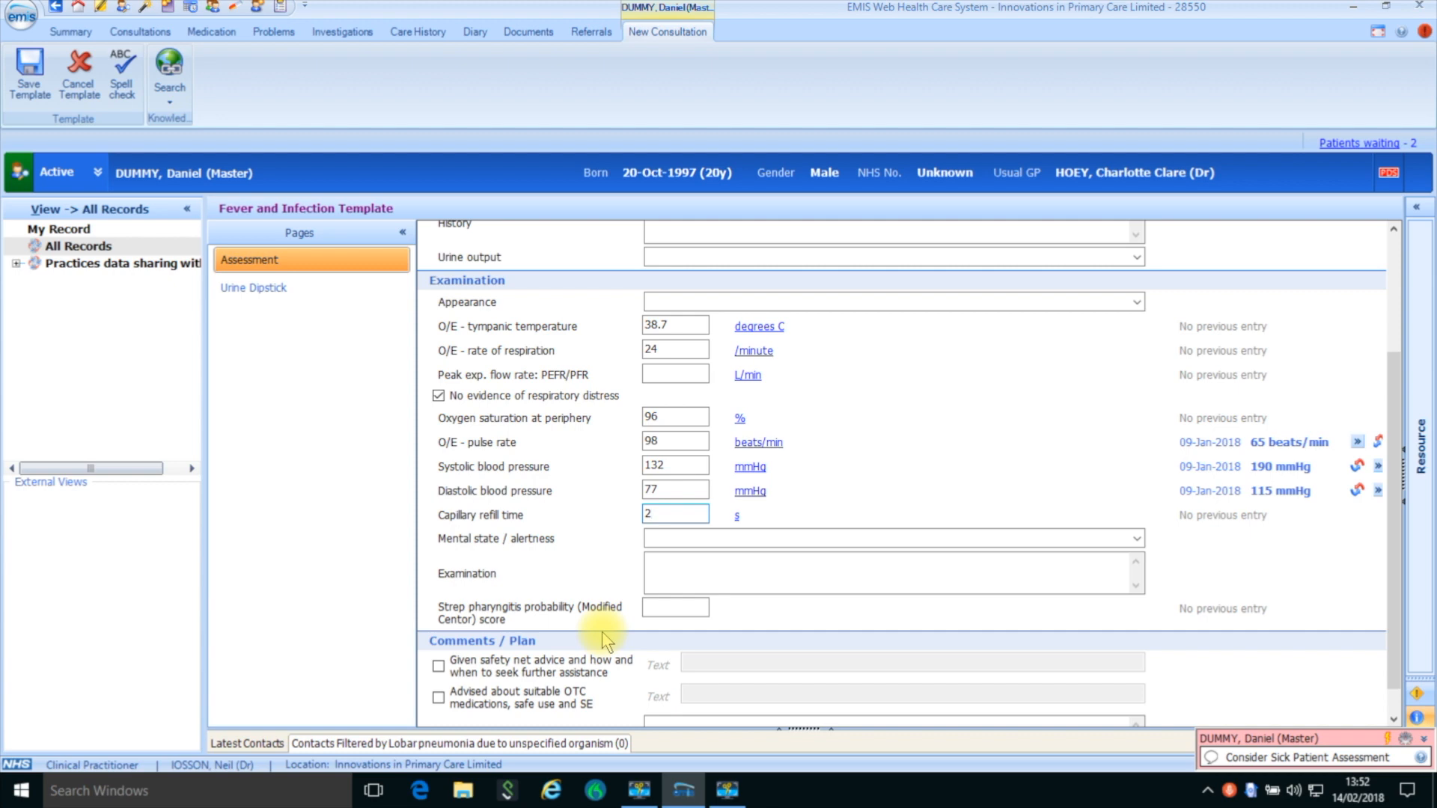
- Enter the examination "Crackles in left base, rest of chest clear", mark safety net and OTC medication advice as given, and save the template
left_click(667, 571)
type("Crackles in left base, rest of chest clear")
left_click(554, 671)
left_click(561, 707)
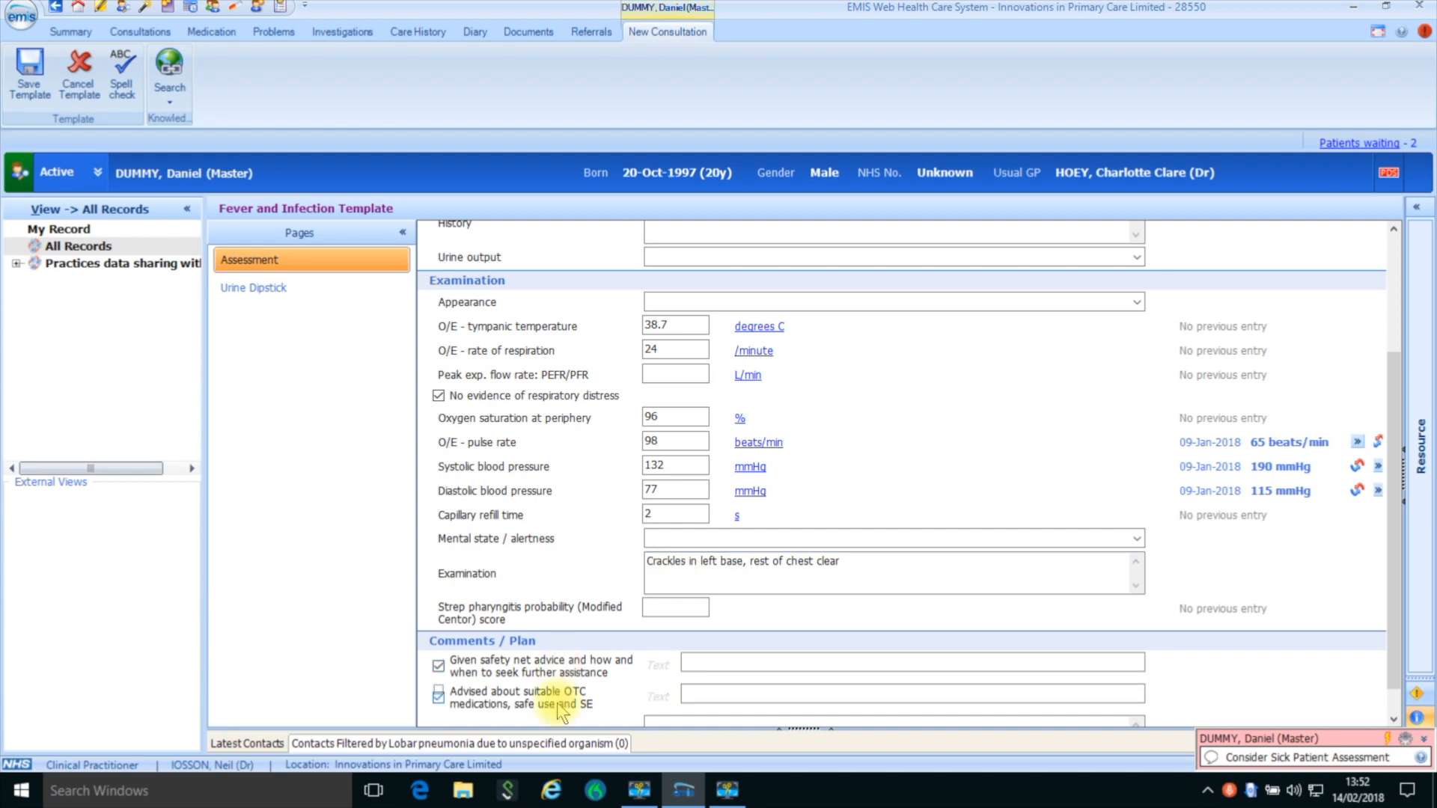
left_click(29, 71)
- Add the comment "Advised INB in 2d then to coontact own GP or OOH." below the OTC medication advice
left_click_drag(1237, 257, 1253, 372)
left_click(705, 348)
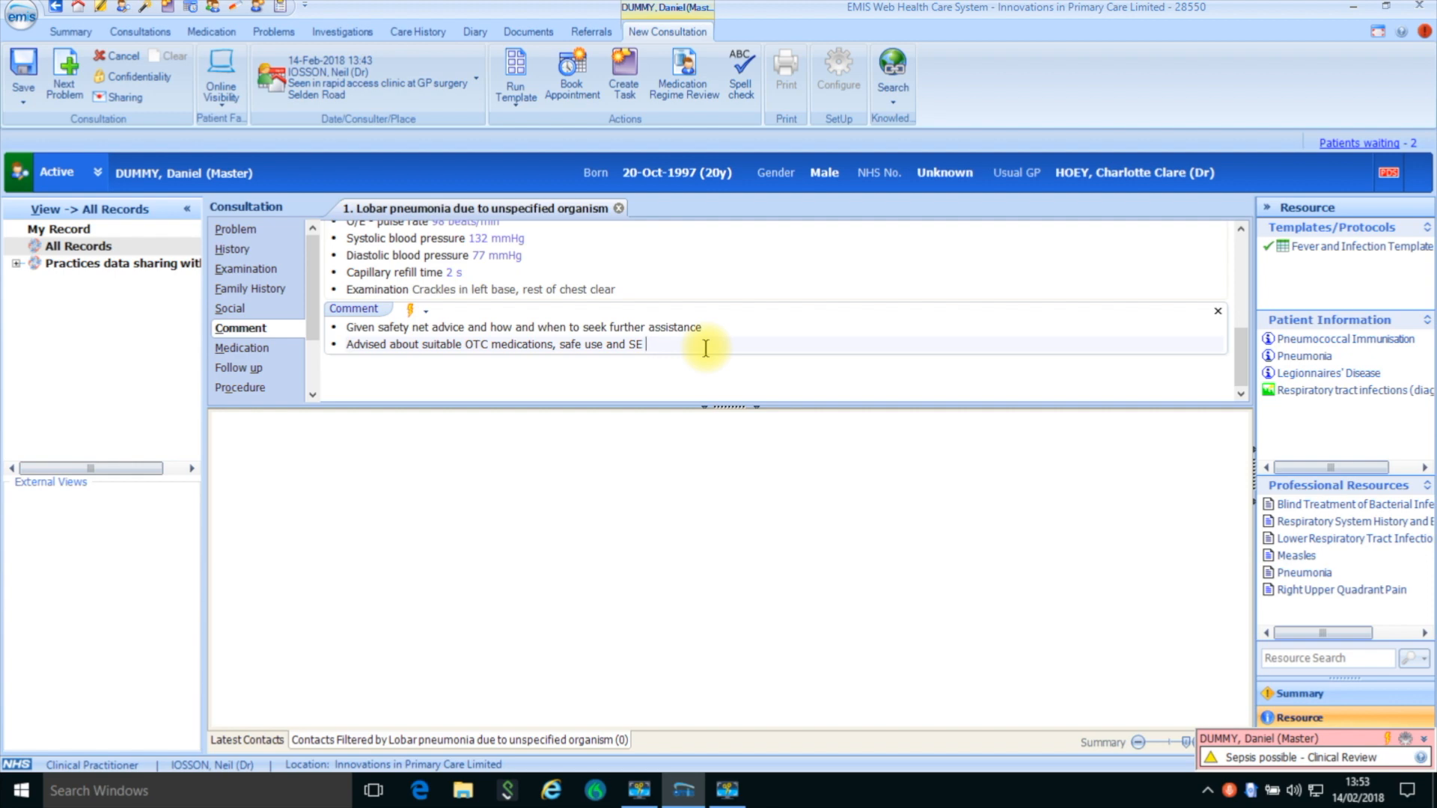
key("Return")
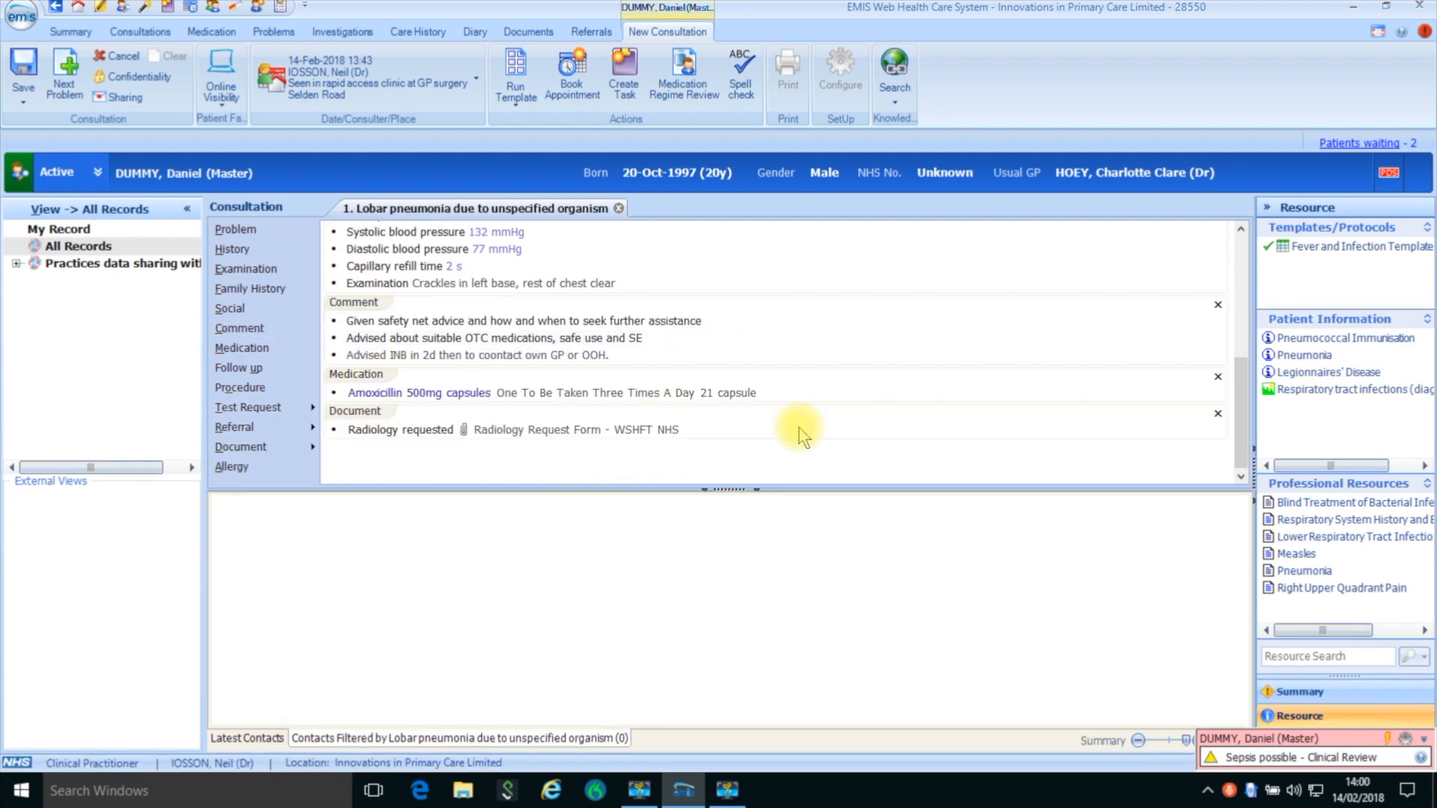
- Save the consultation, answering Yes to appropriate use of a MIAMI appointment and giving Episode Completed as the outcome
left_click(23, 69)
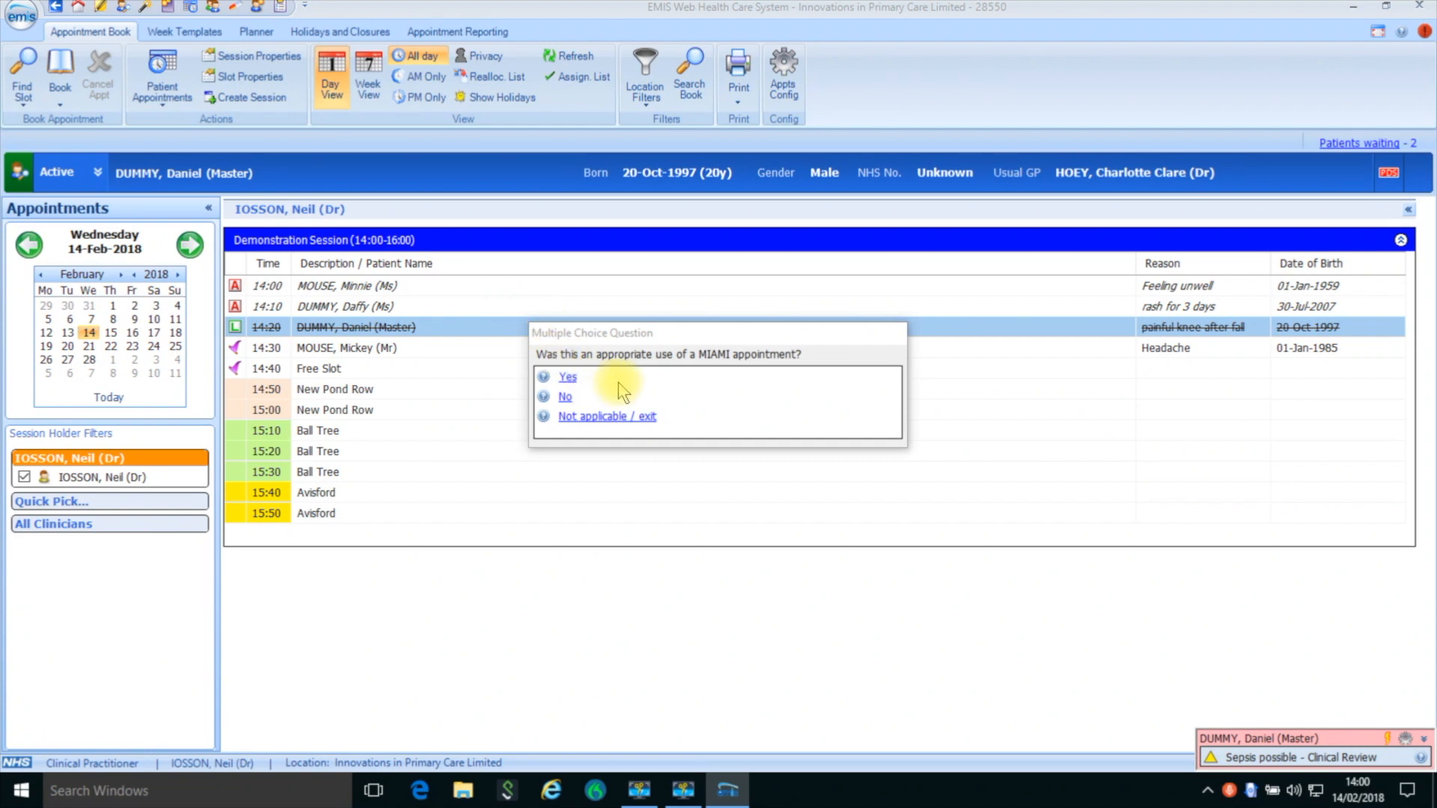
left_click(569, 376)
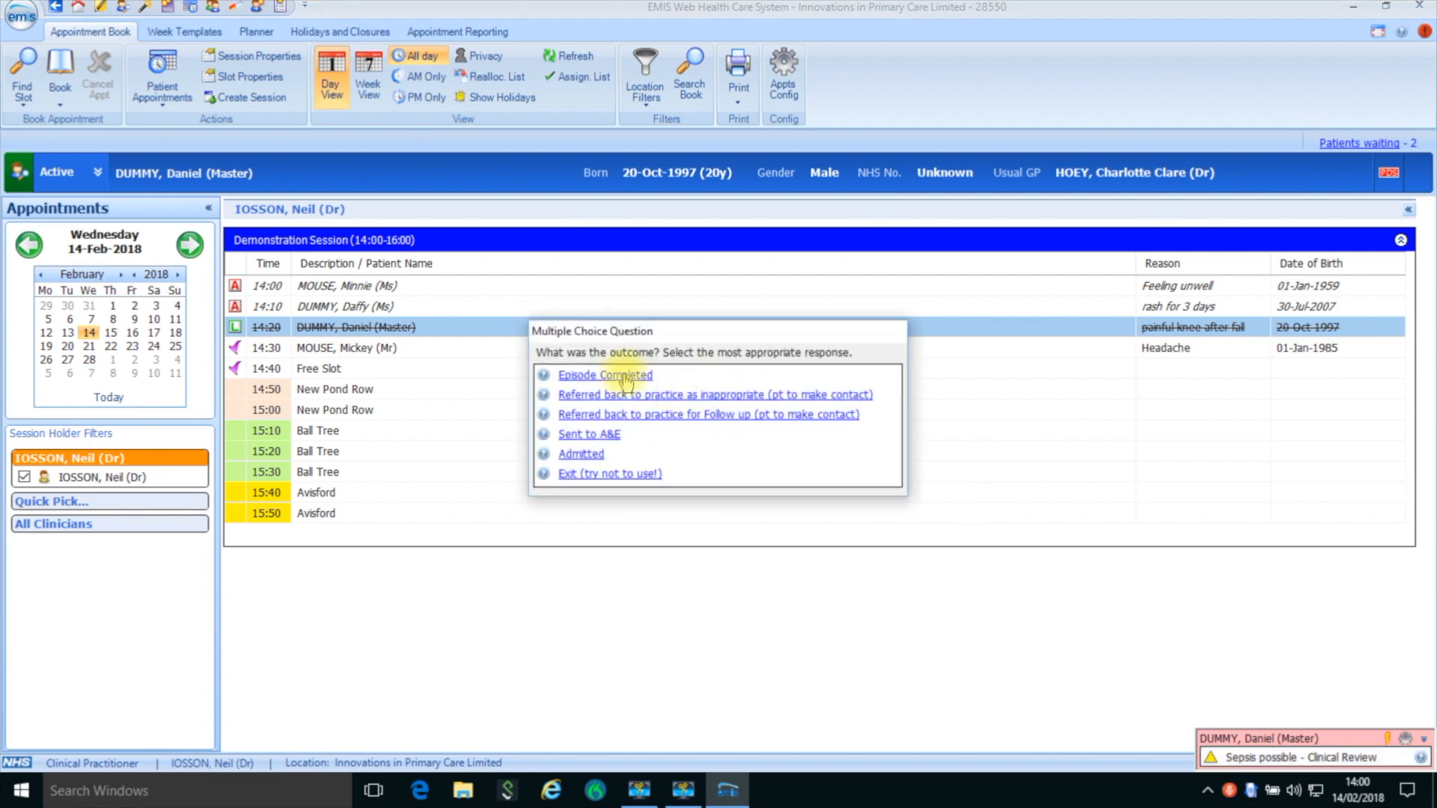
left_click(621, 375)
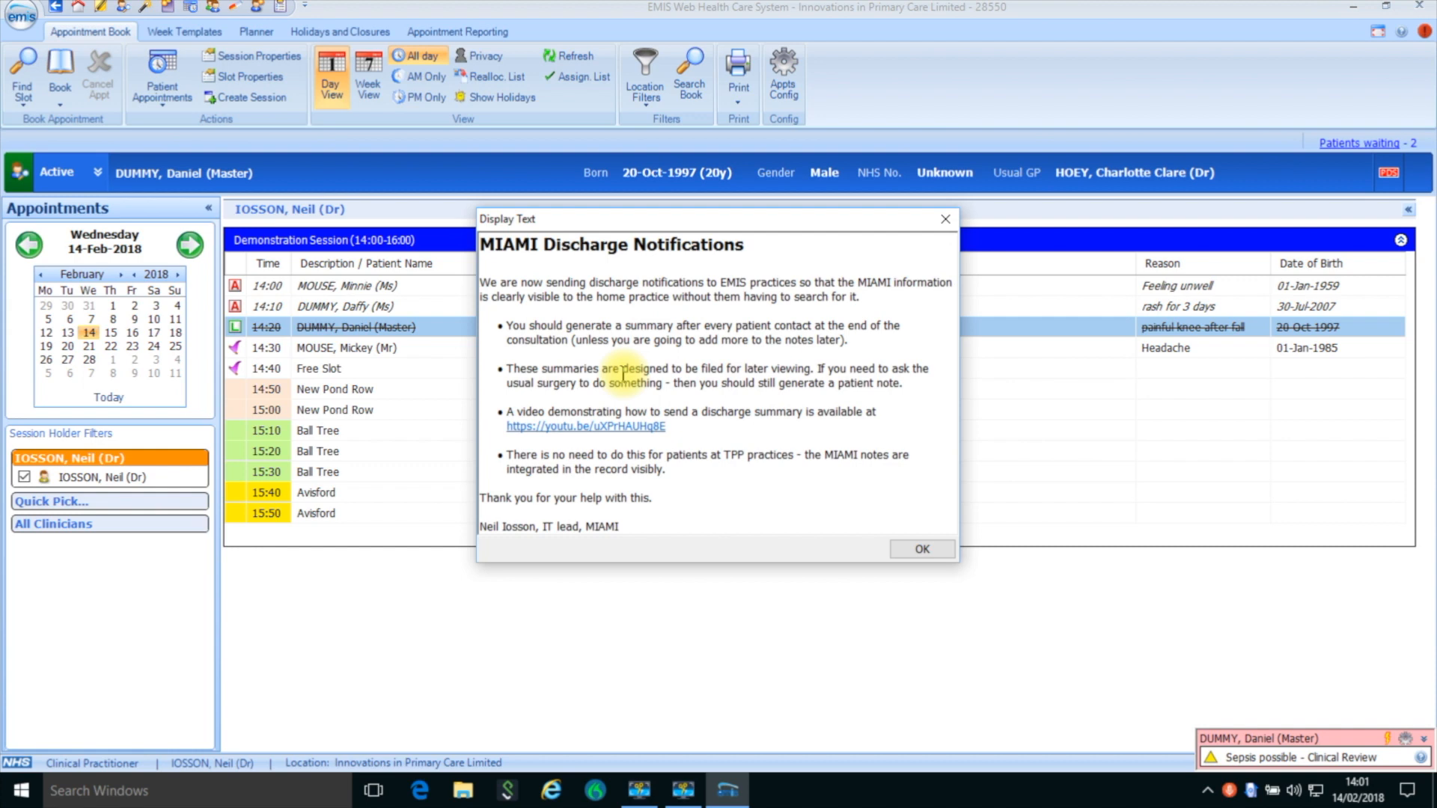
- Acknowledge the discharge notification guidance and save the generated MIAMI episode summary to the patient's record
left_click(922, 548)
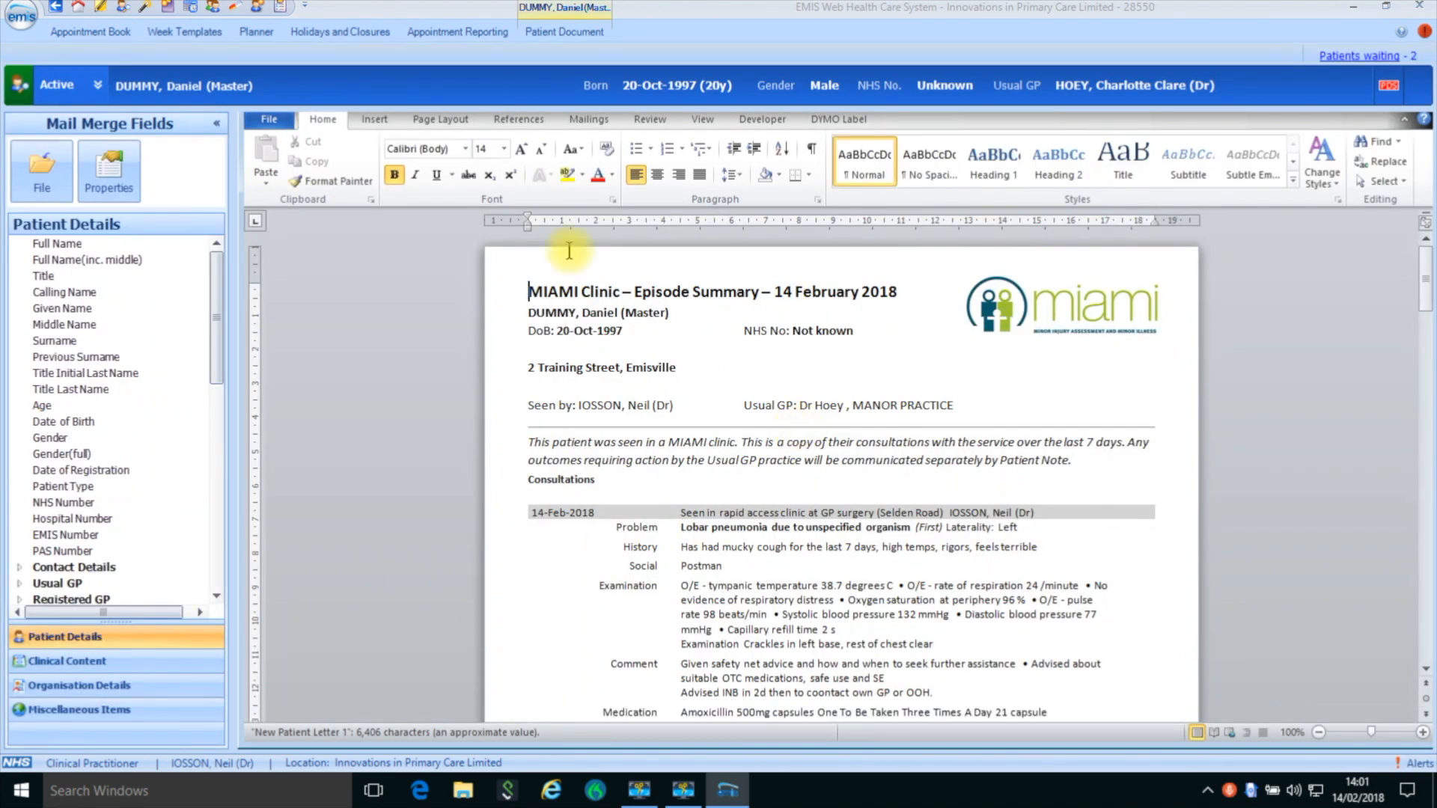
left_click(47, 155)
left_click(56, 237)
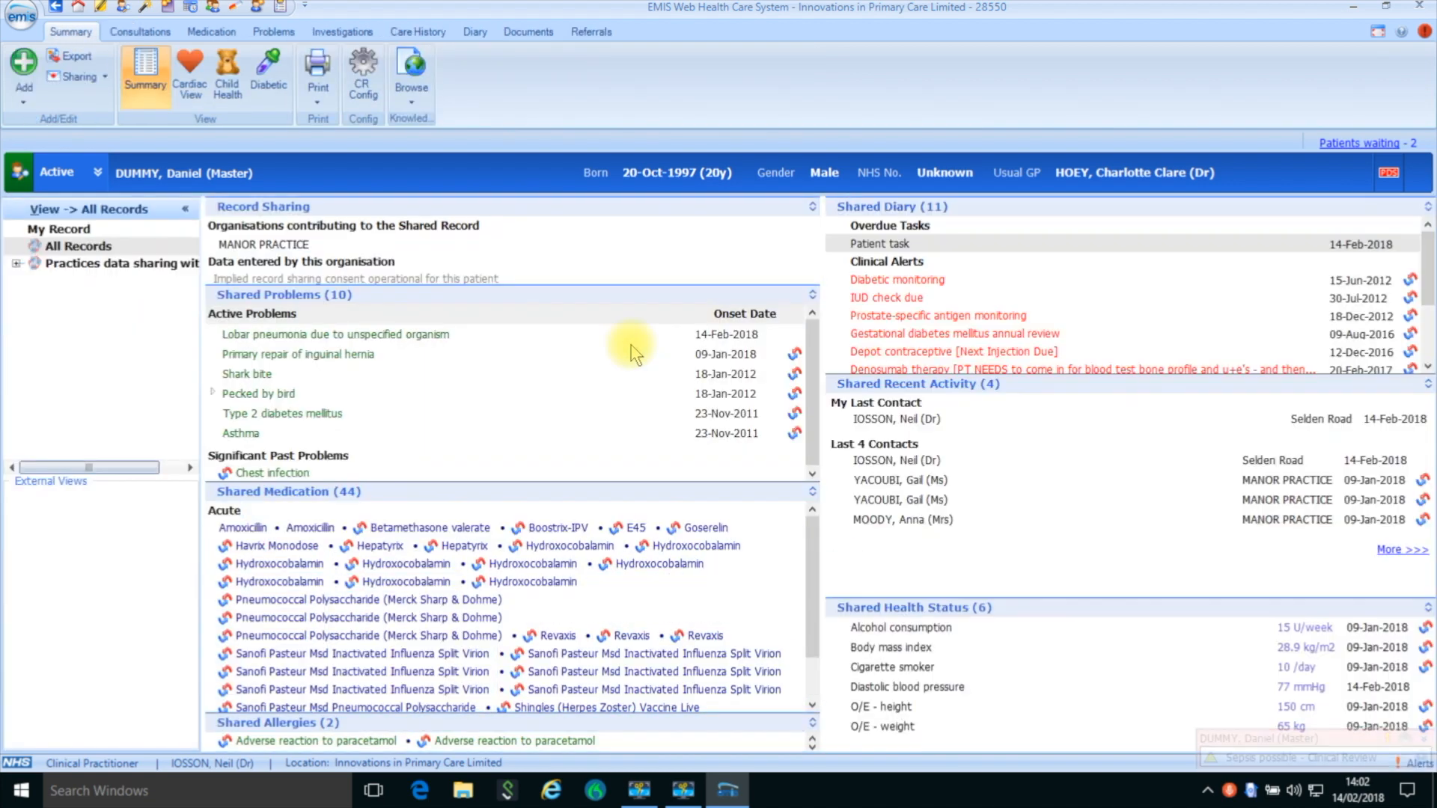
- Send the MIAMI Episode summary from the patient's documents to the Usual GP
left_click(534, 34)
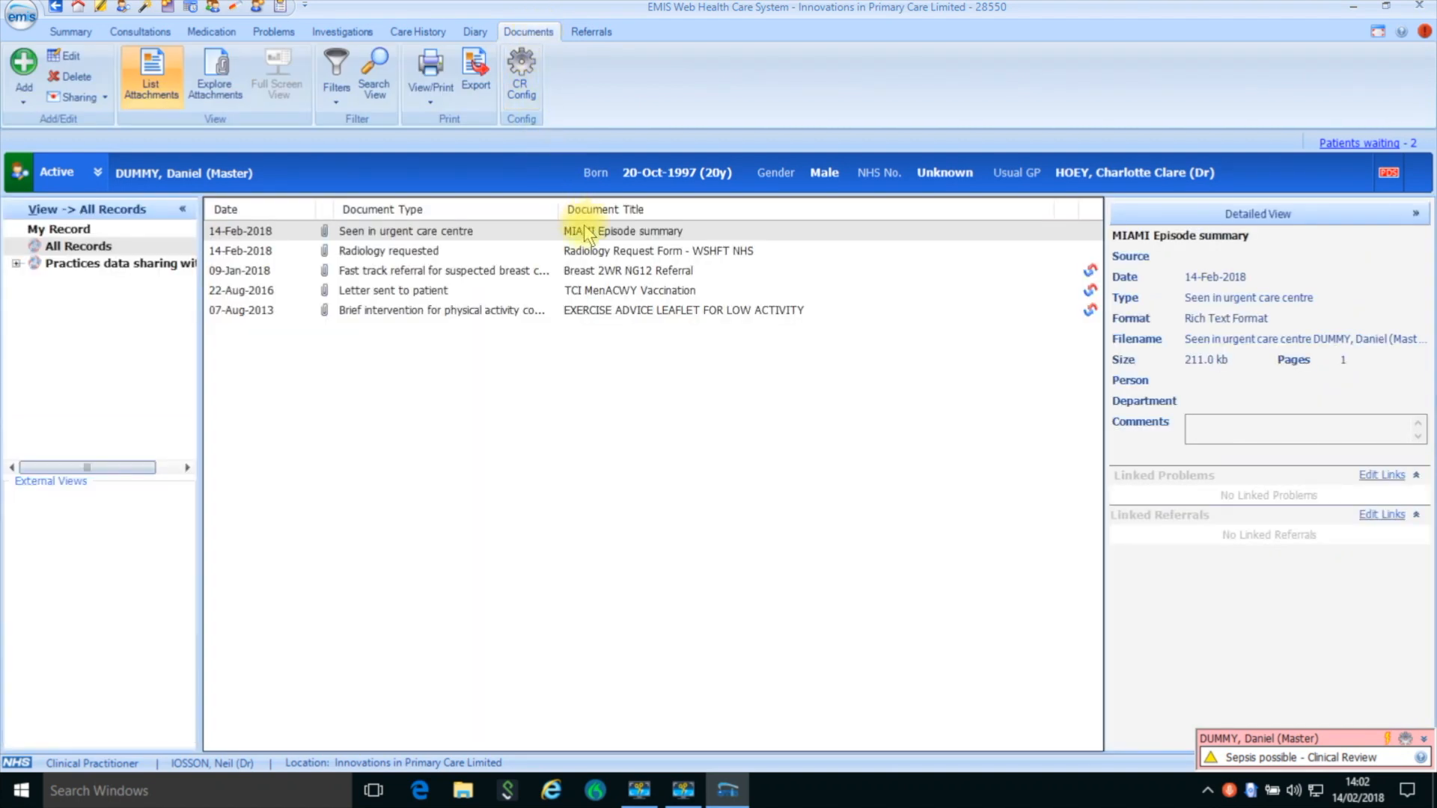
right_click(592, 234)
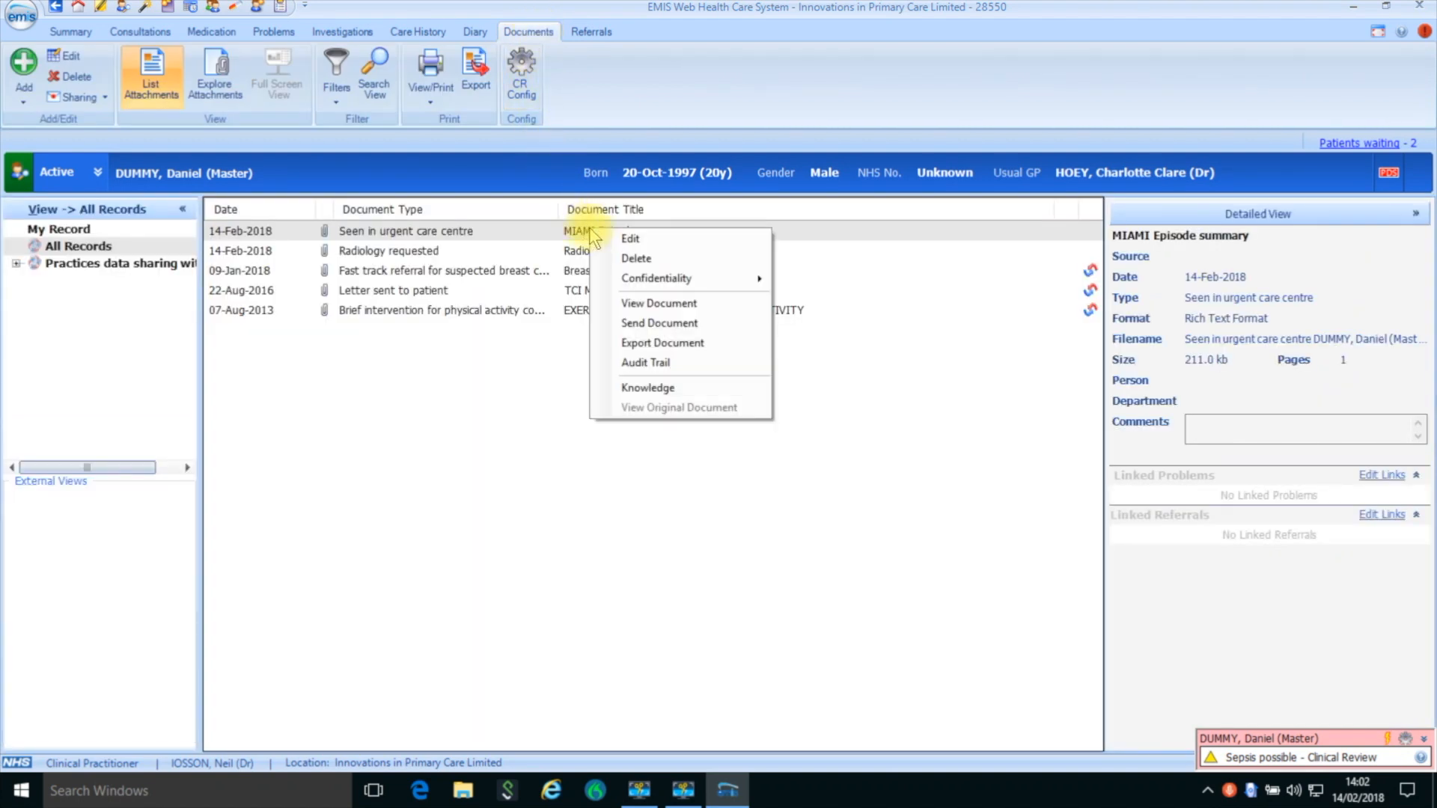
left_click(633, 324)
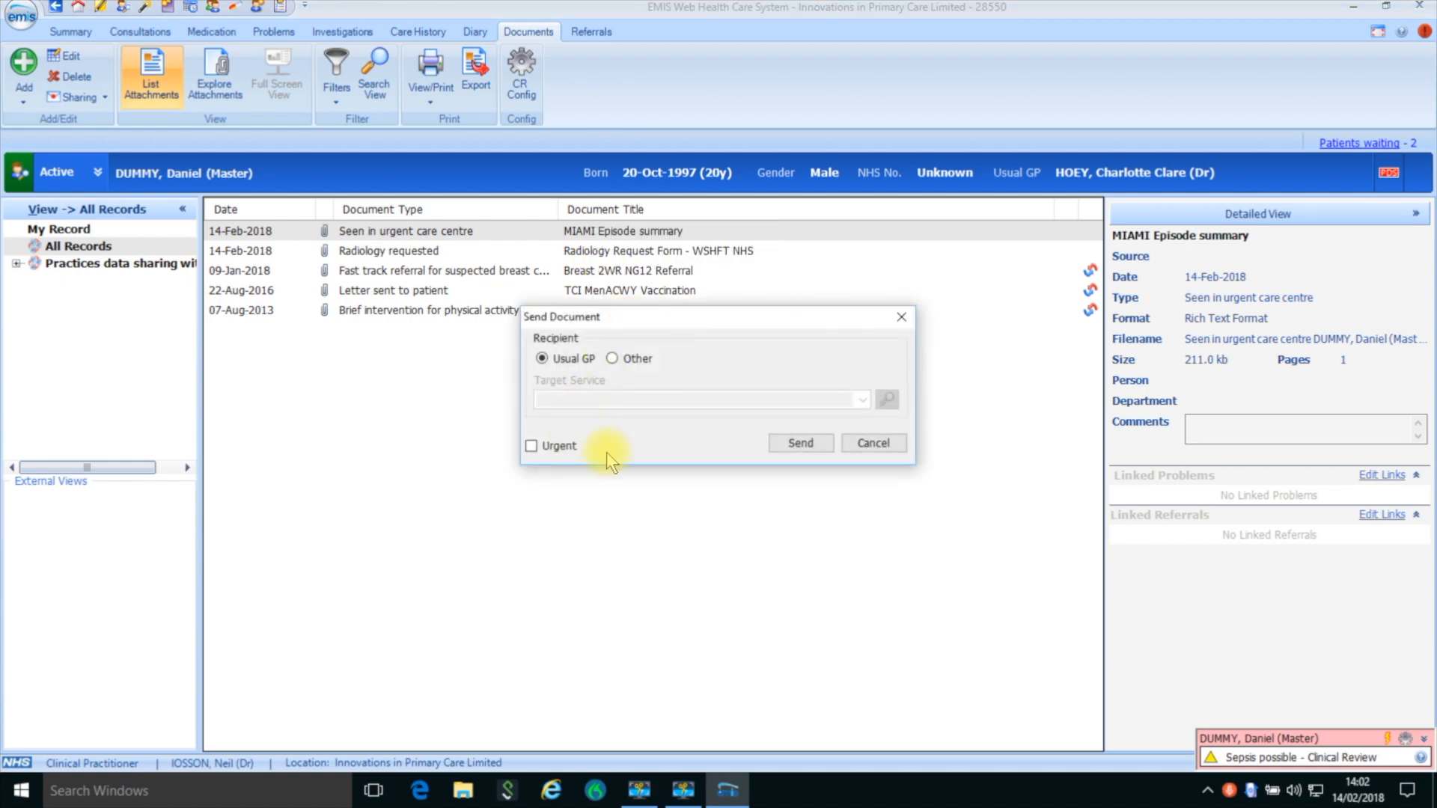
left_click(798, 443)
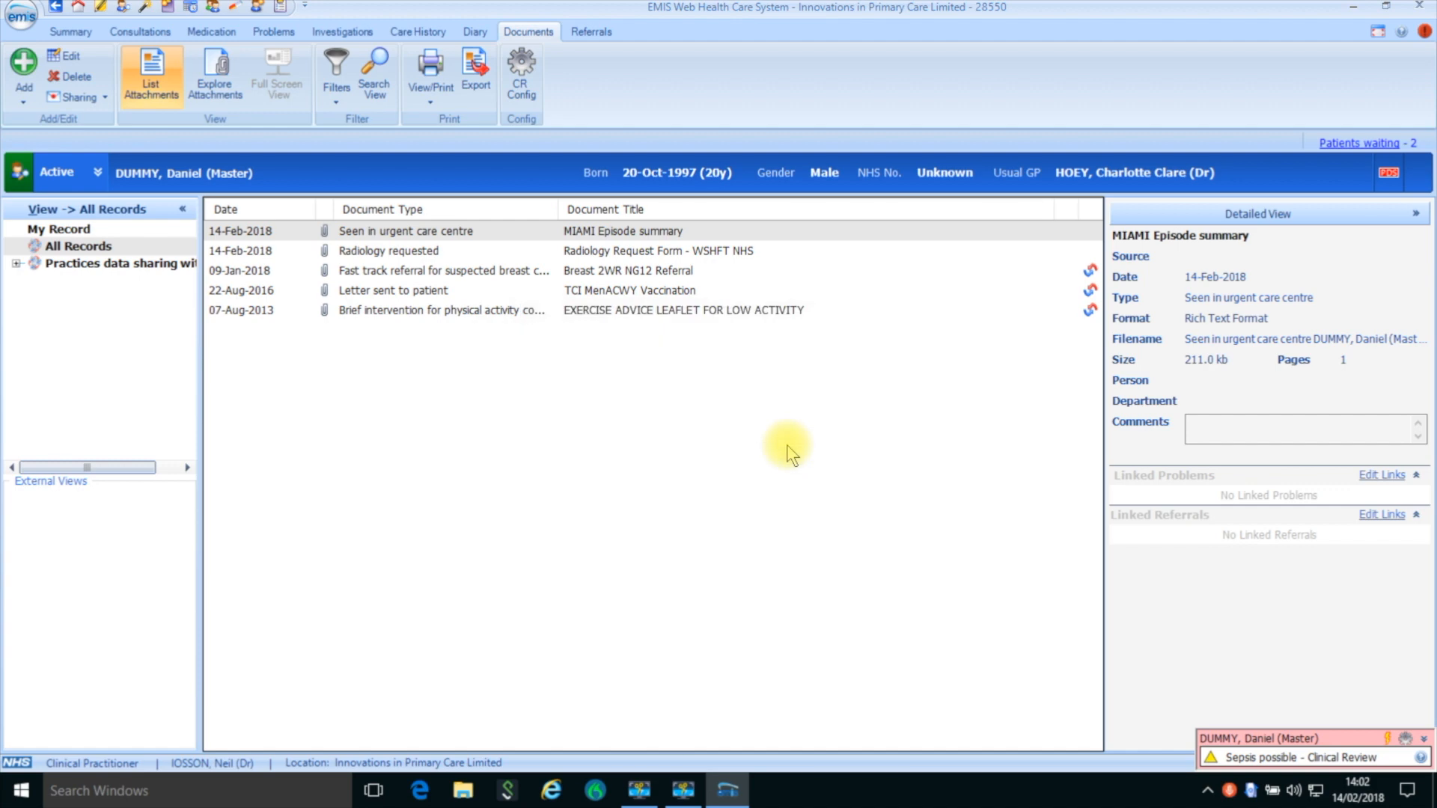
- Return to the appointment book, start a consultation for the 14:00 "Feeling unwell" appointment and begin its problem entry
left_click(192, 8)
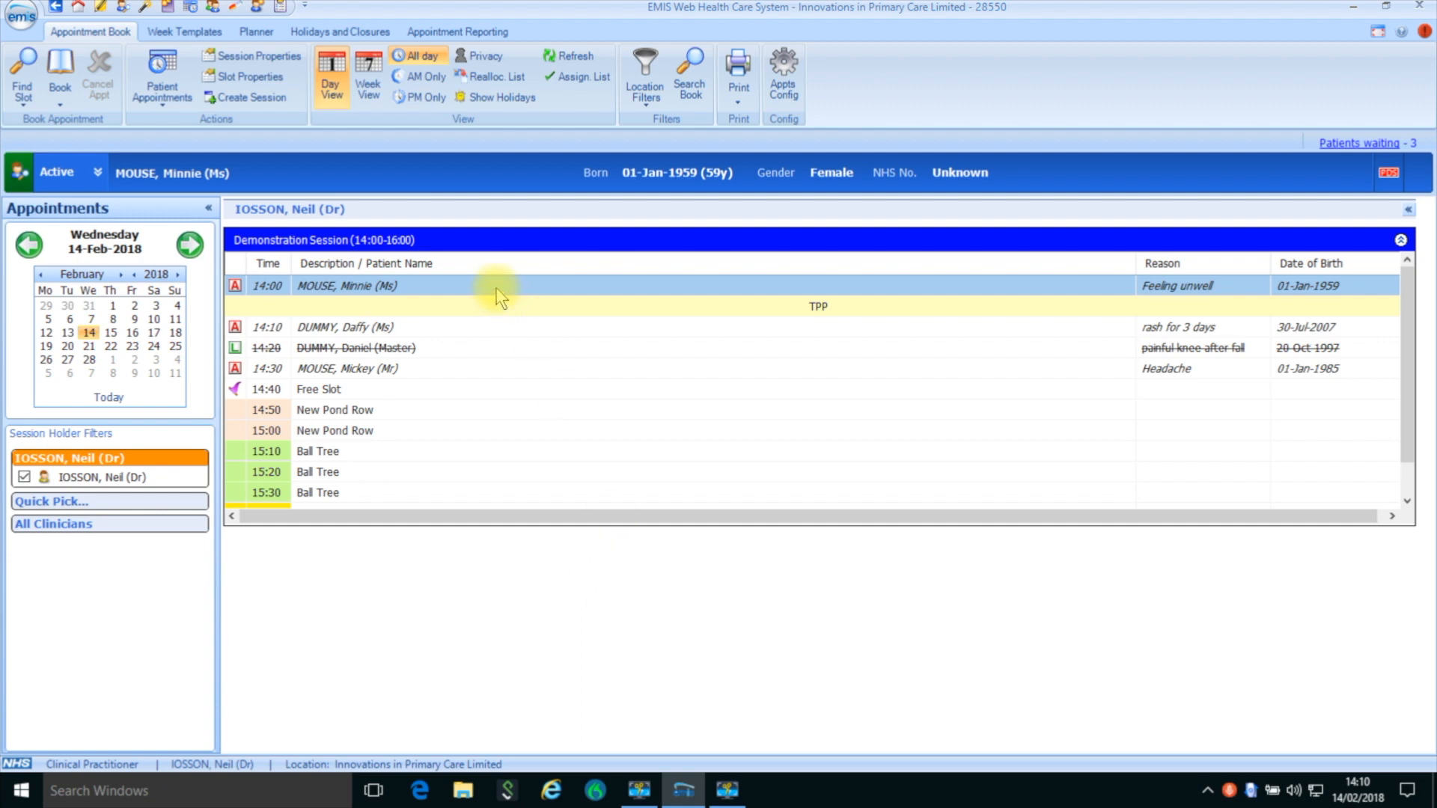
mouse_move(496, 289)
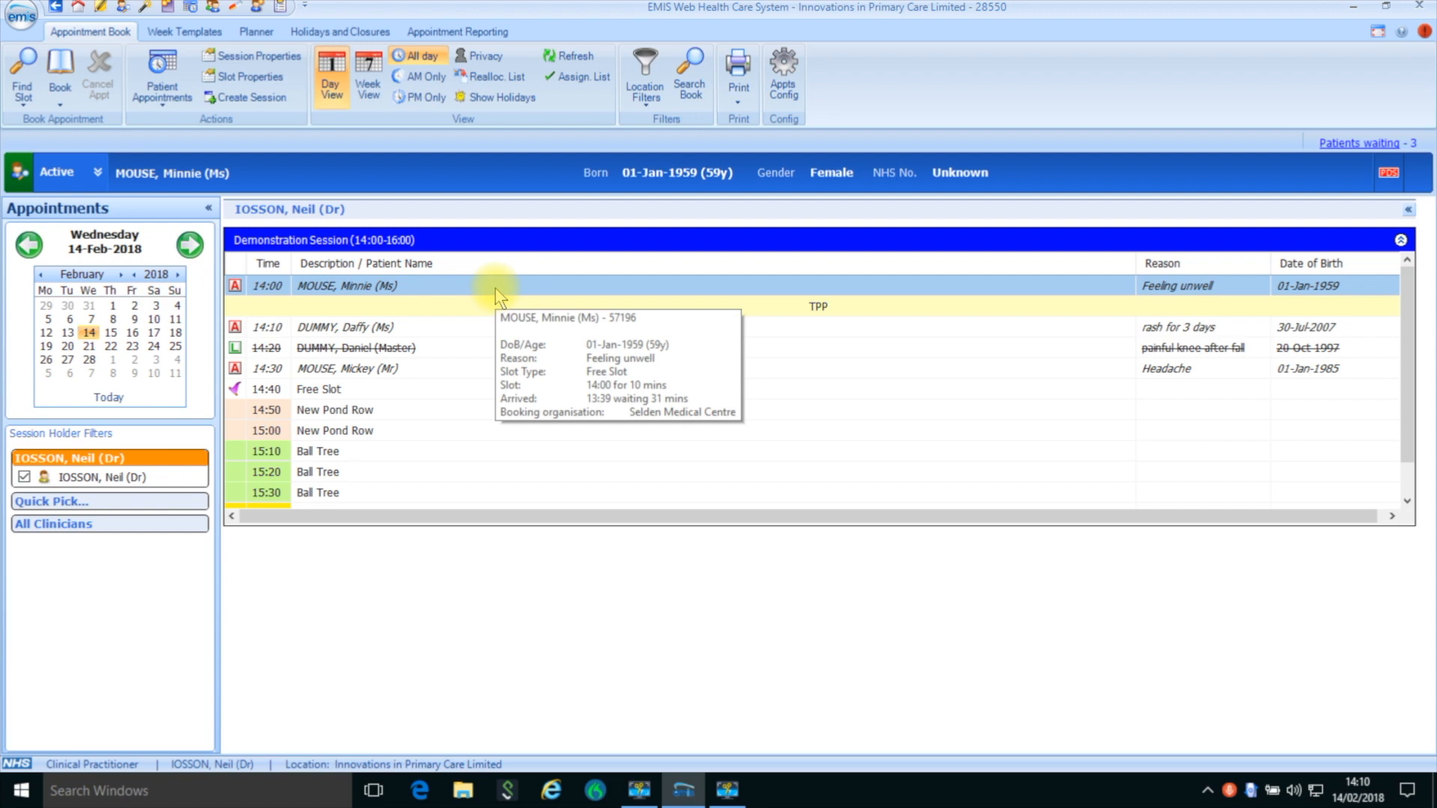
double_click(439, 286)
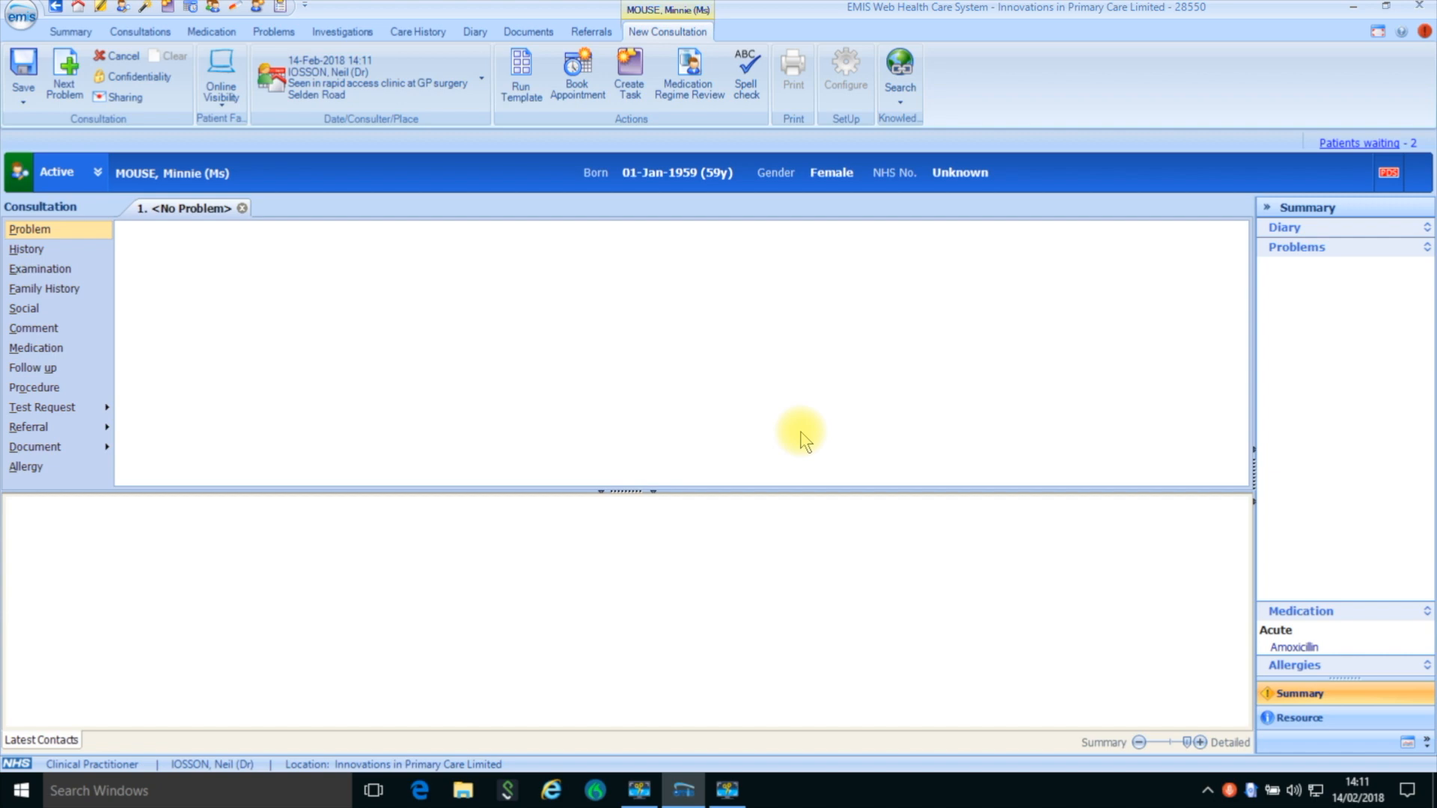
left_click(68, 228)
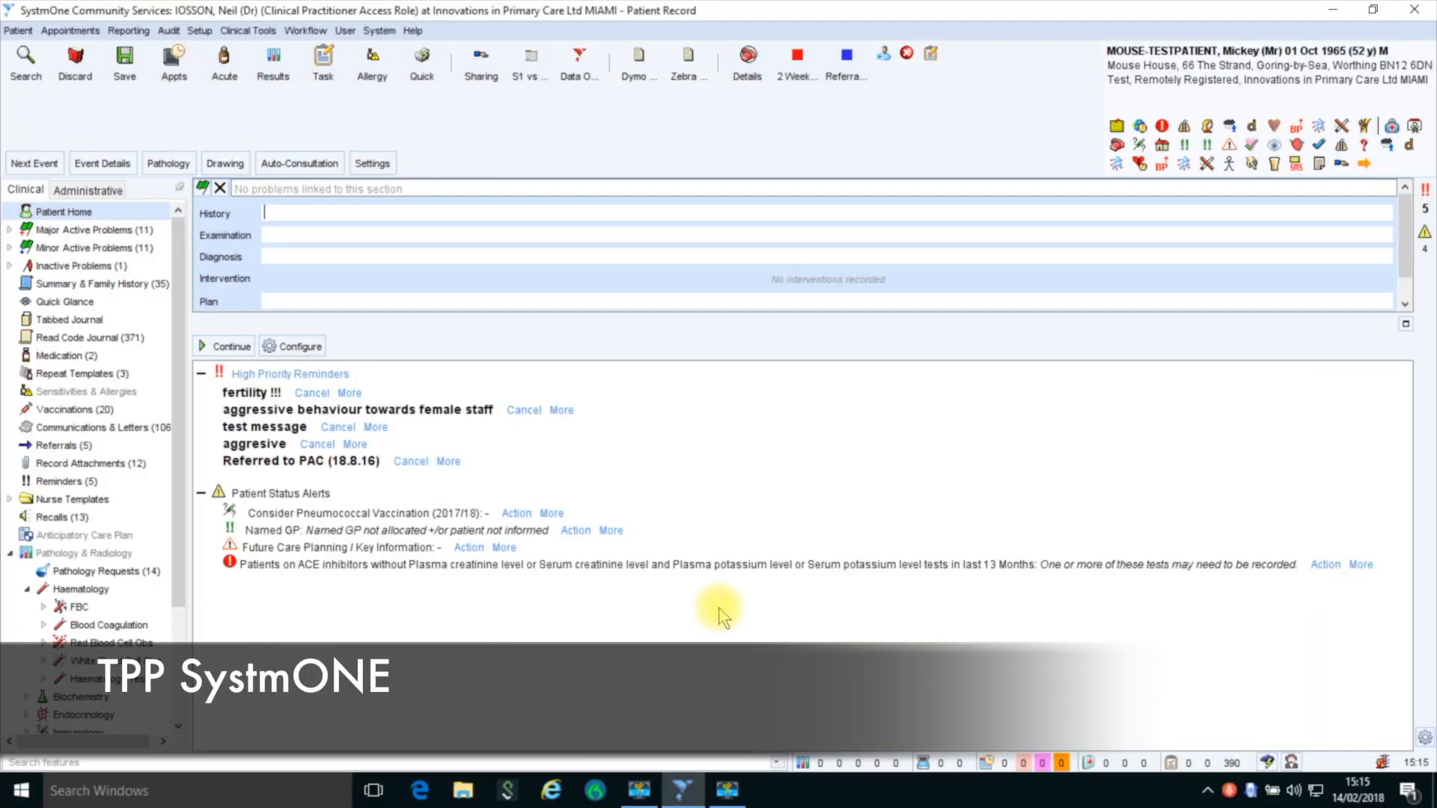
- In SystmOne, enter history: headache for 3 hours typical of migraine, none for years, no Rx, tried ibuprofen; examination: CN II-XII, fundi and coord normal, BP 144/66
type("Has had a headache for 3 ")
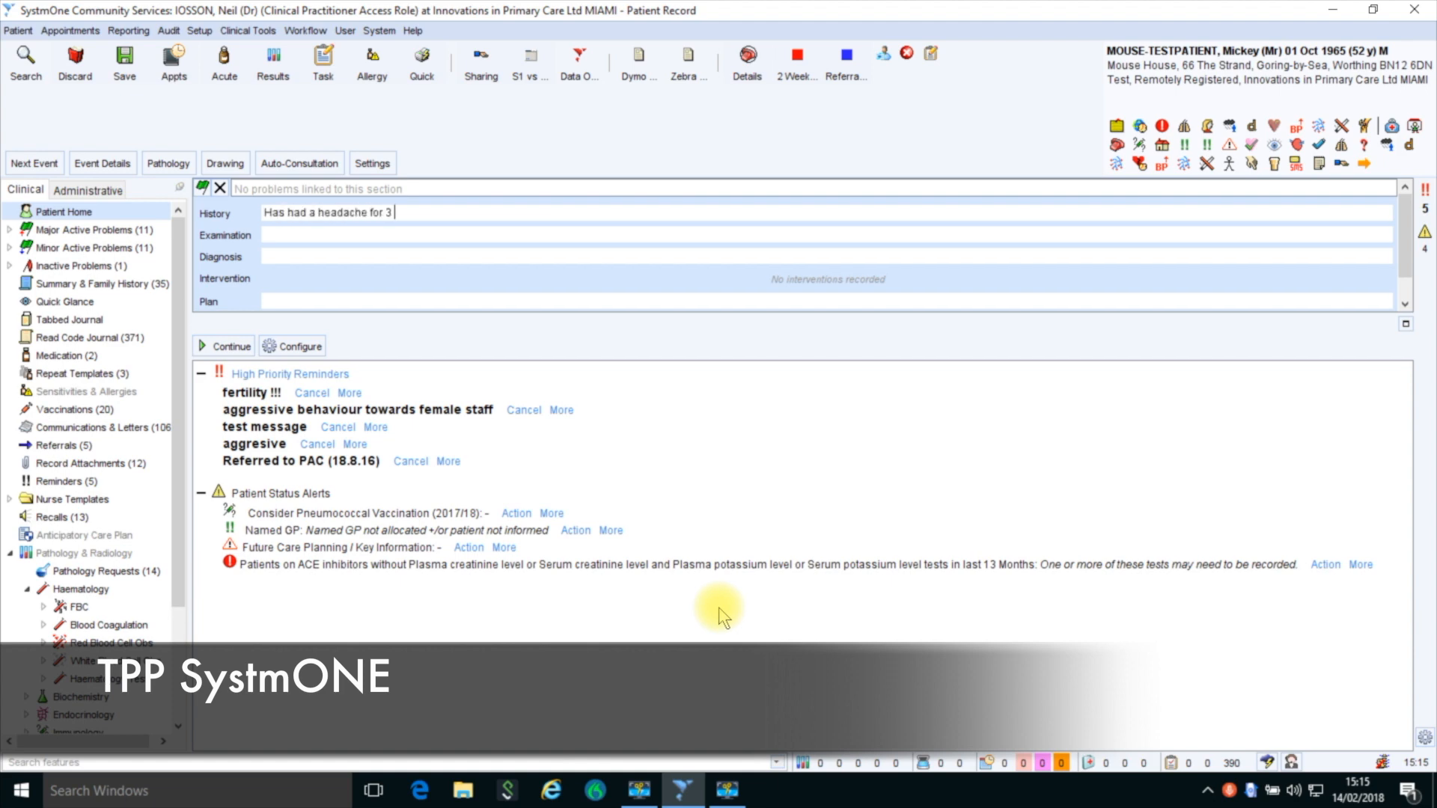
type("hours - typical of migraine. Not had one for years. Not got any Rx . Tried ibuprofen.")
left_click(276, 235)
type("CN II-XII normal. Normal fundi, normal coord. BP 144/66")
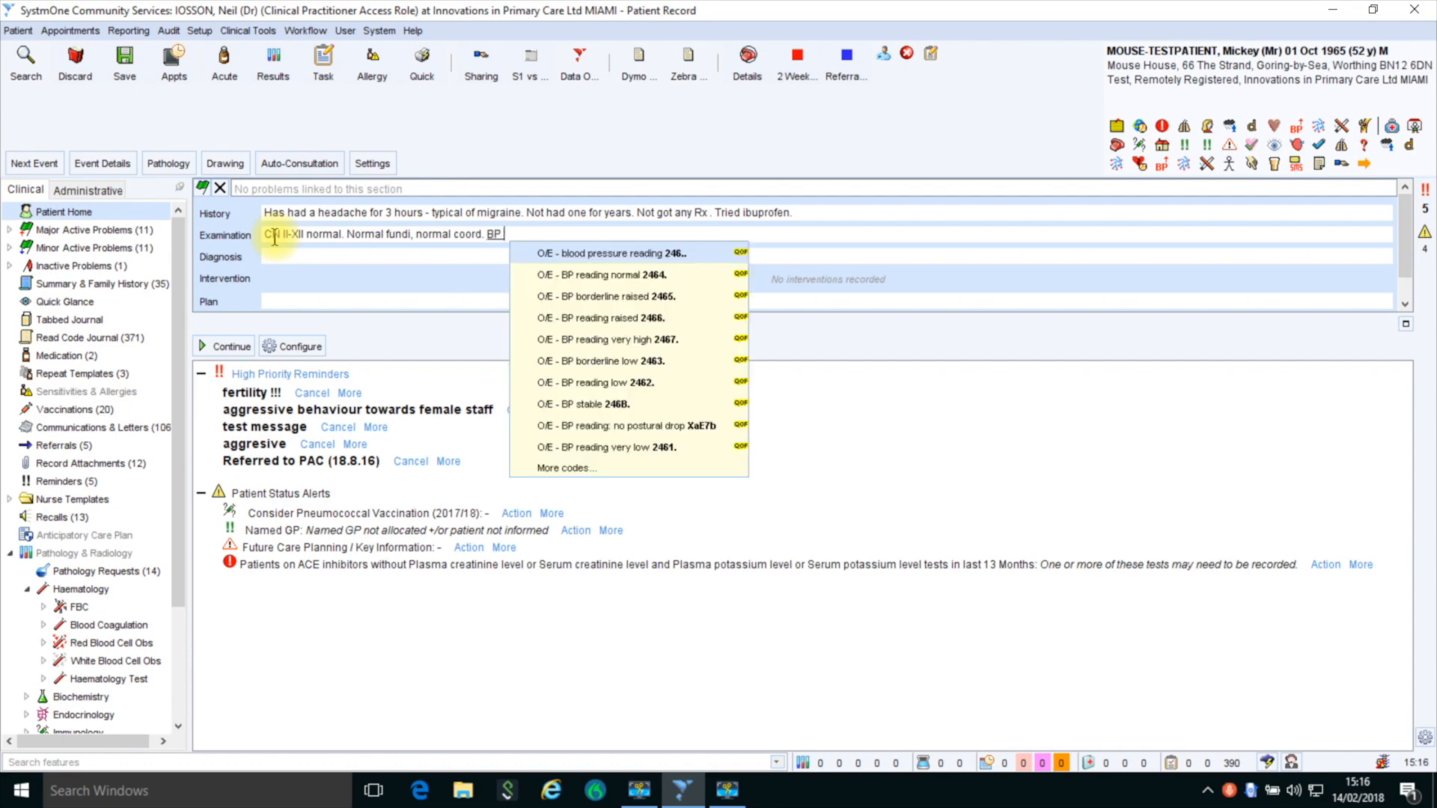
- Record the diagnosis Migraine with aura (F260.) by looking up "Classical", and enter the plan "Try triptan - has had before"
left_click(274, 255)
type("Classical")
key("Return")
left_click(272, 301)
type("Try triptan - has had before")
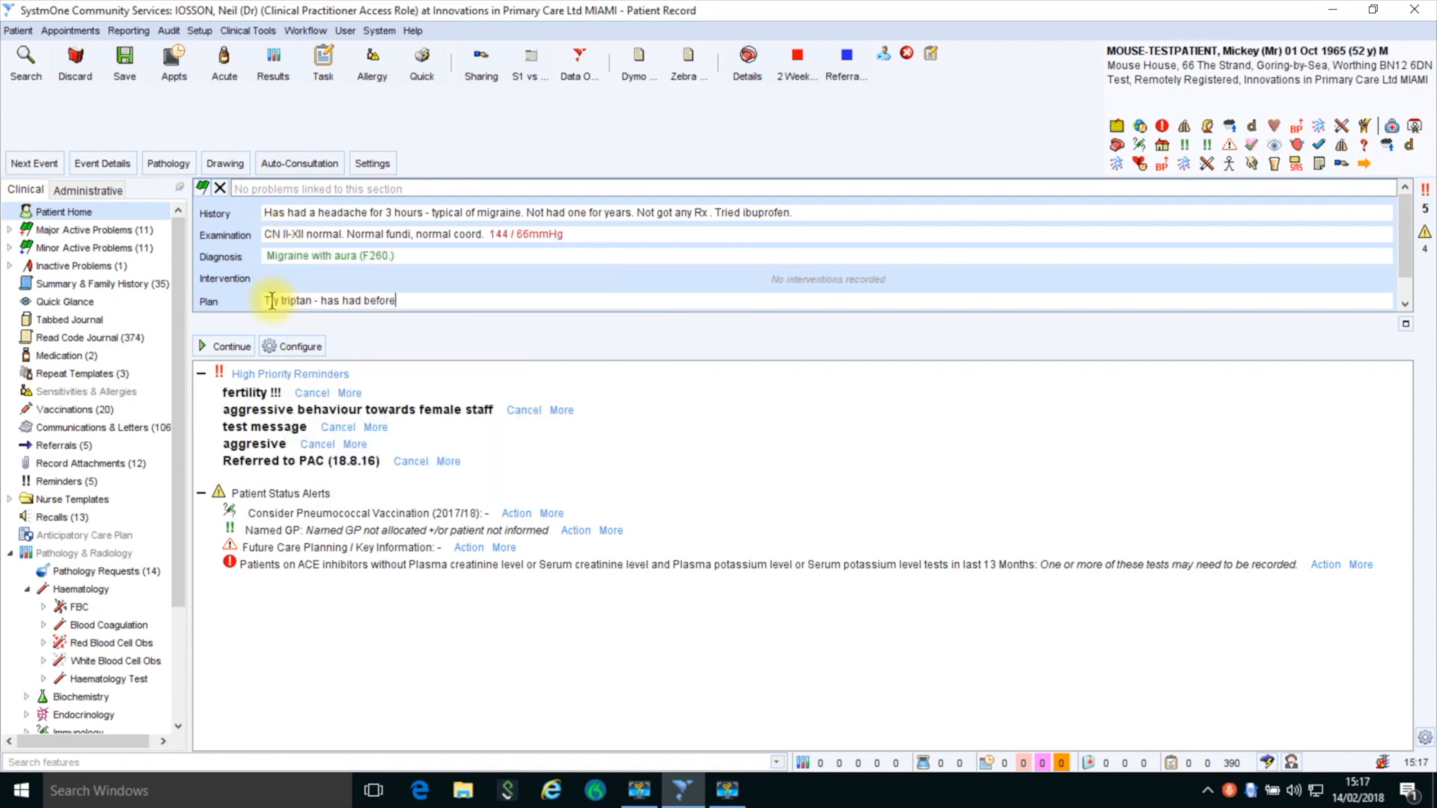